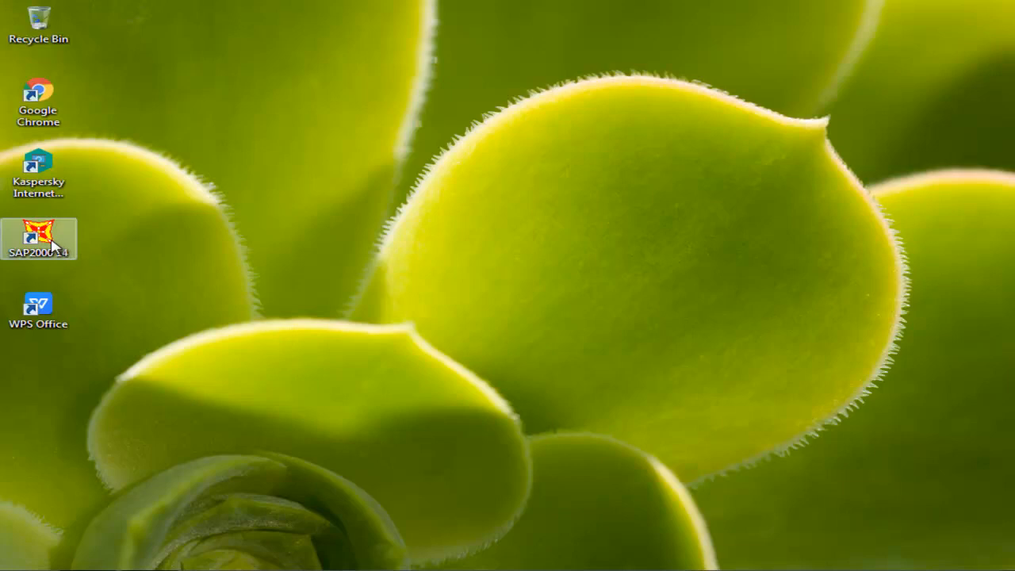
Launch SAP2000 14, dismiss the welcome screen and tip of the day, and maximize the program and model windows
double_click(49, 242)
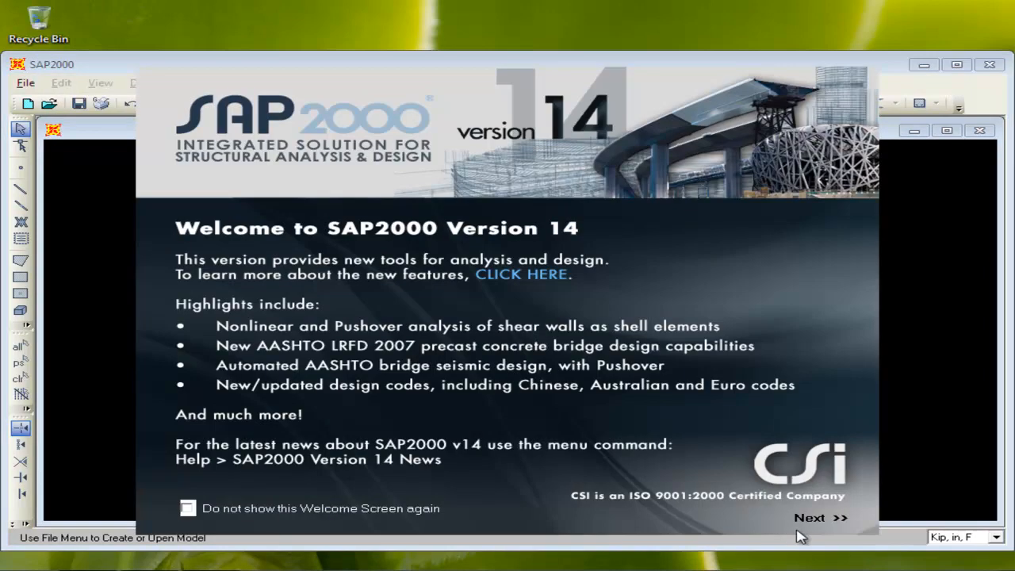
left_click(822, 518)
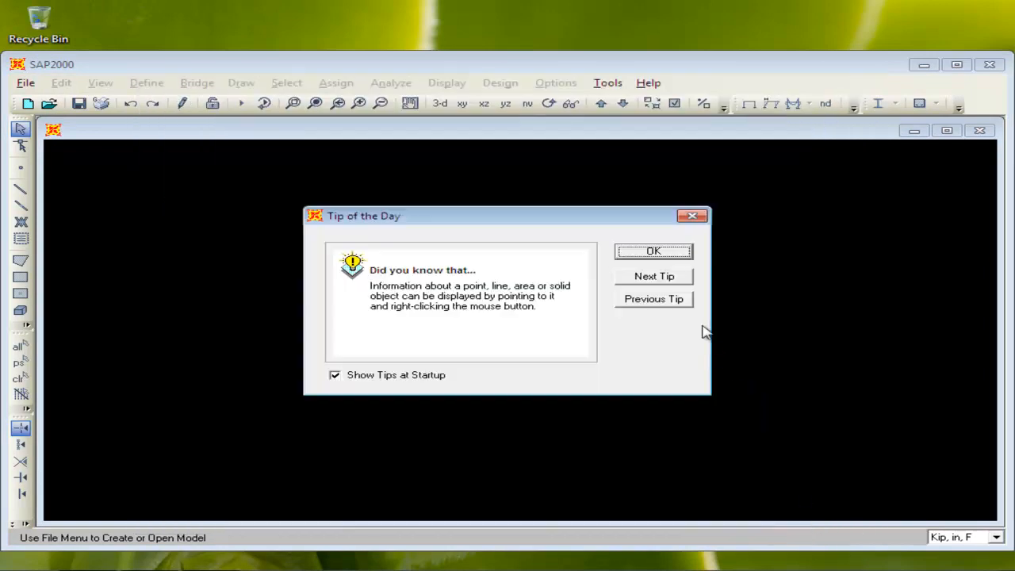
left_click(674, 262)
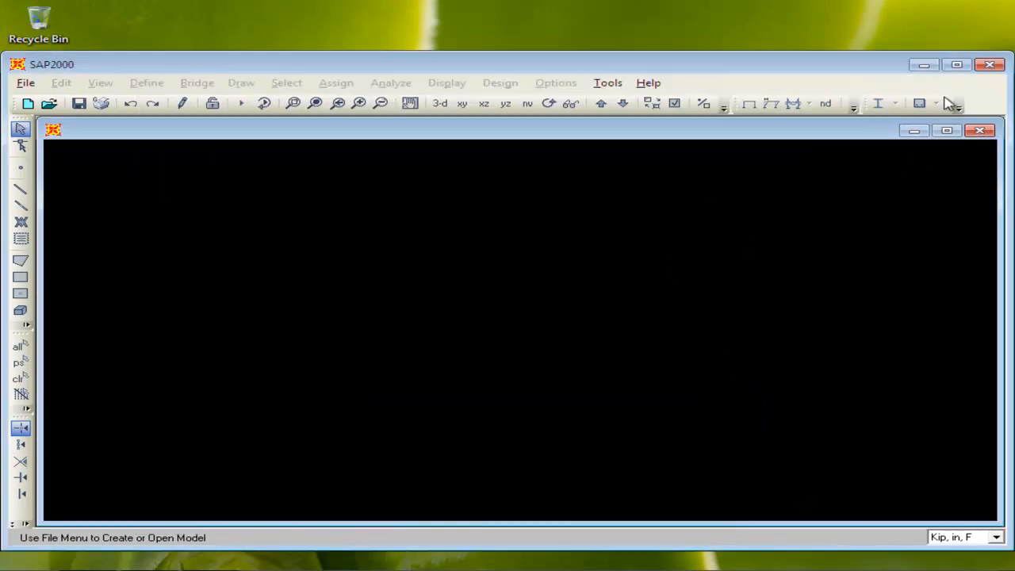
left_click(959, 68)
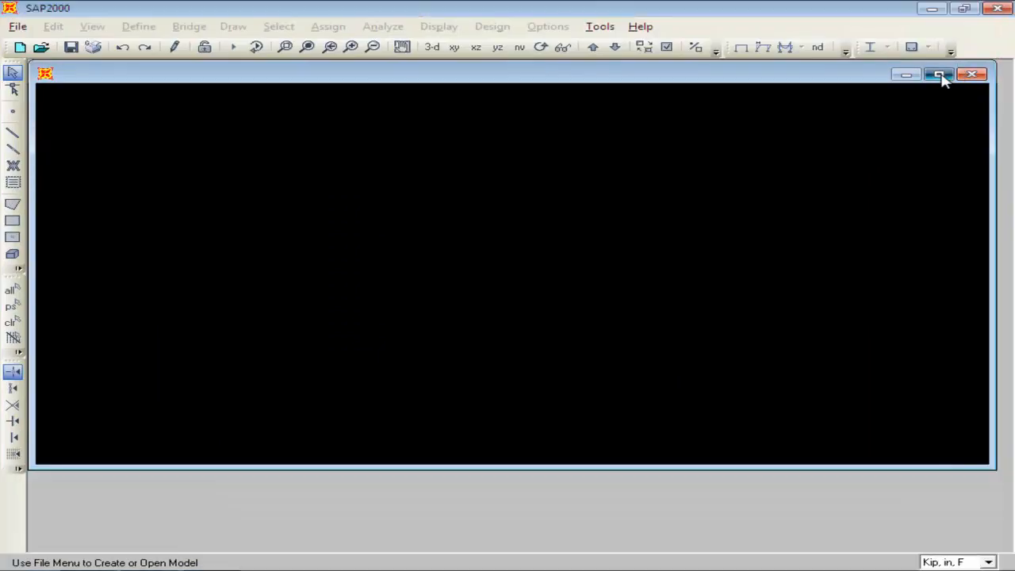
left_click(946, 75)
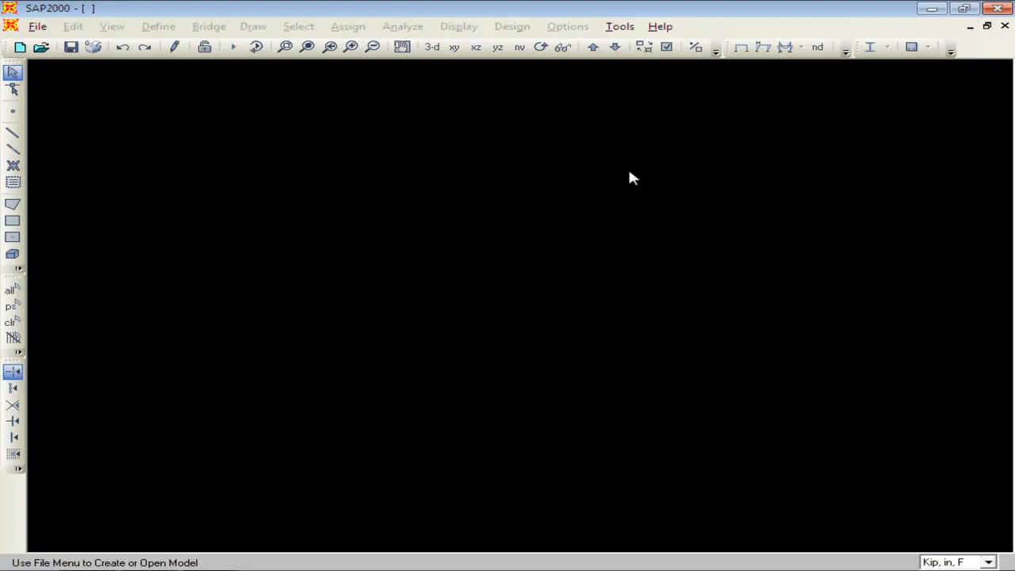
Start a new model in Kgf, m, C units from the 2D Frames template
left_click(37, 26)
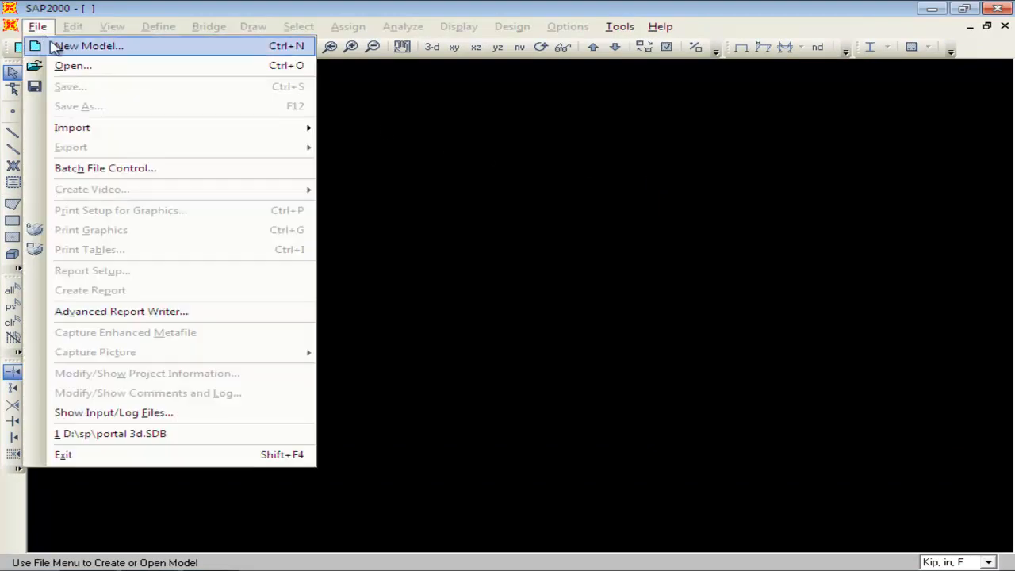
left_click(77, 50)
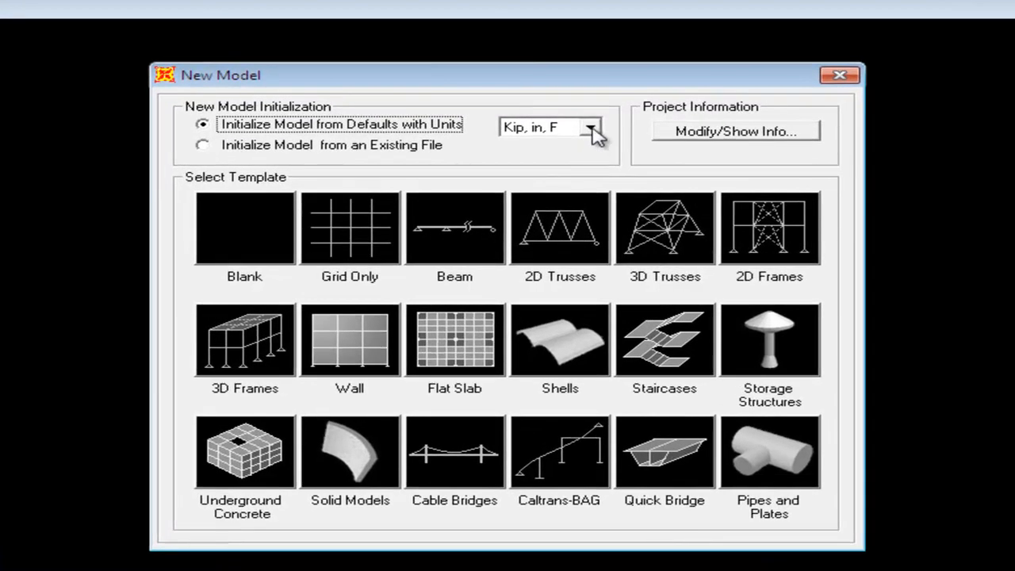
left_click(591, 127)
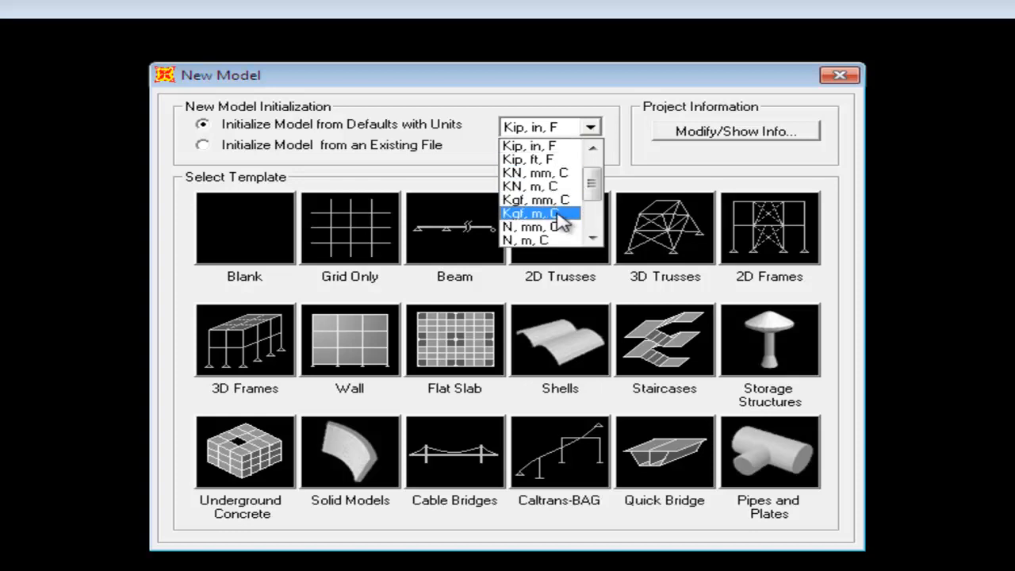
left_click(558, 212)
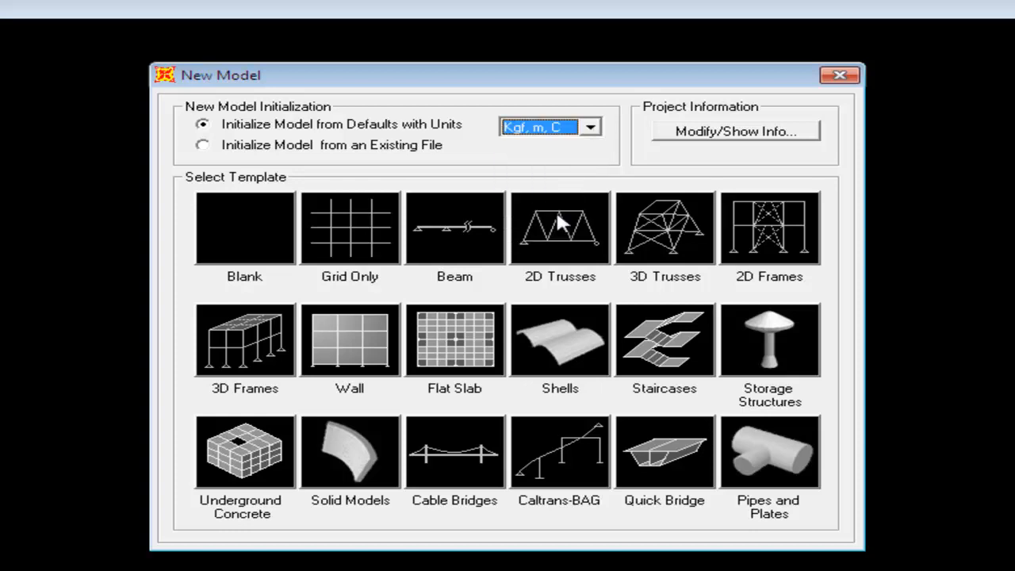
left_click(749, 243)
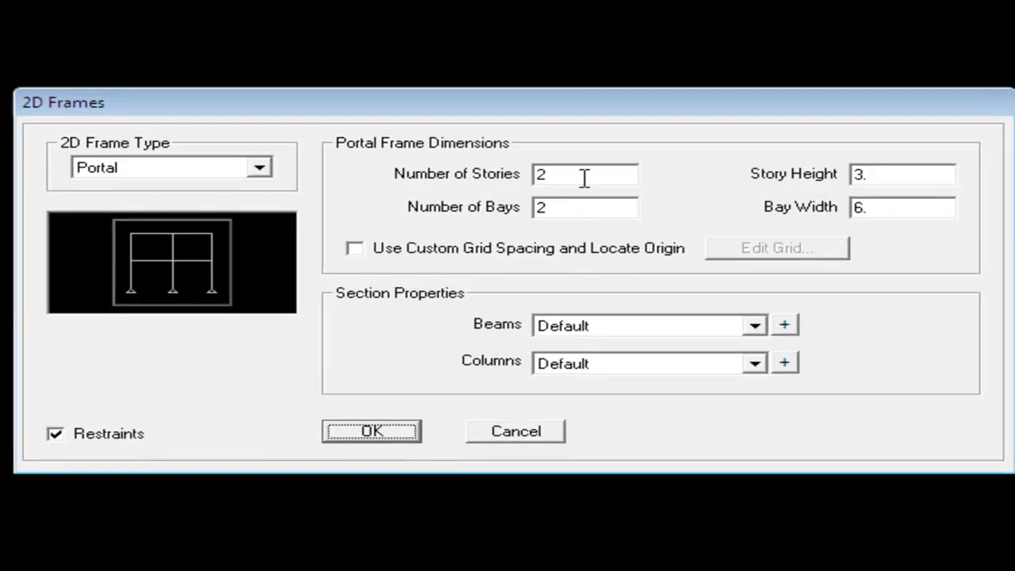
Set the portal frame to 1 story and 1 bay, enable custom grid spacing and open the grid for editing
double_click(585, 178)
type("1")
double_click(571, 208)
type("1")
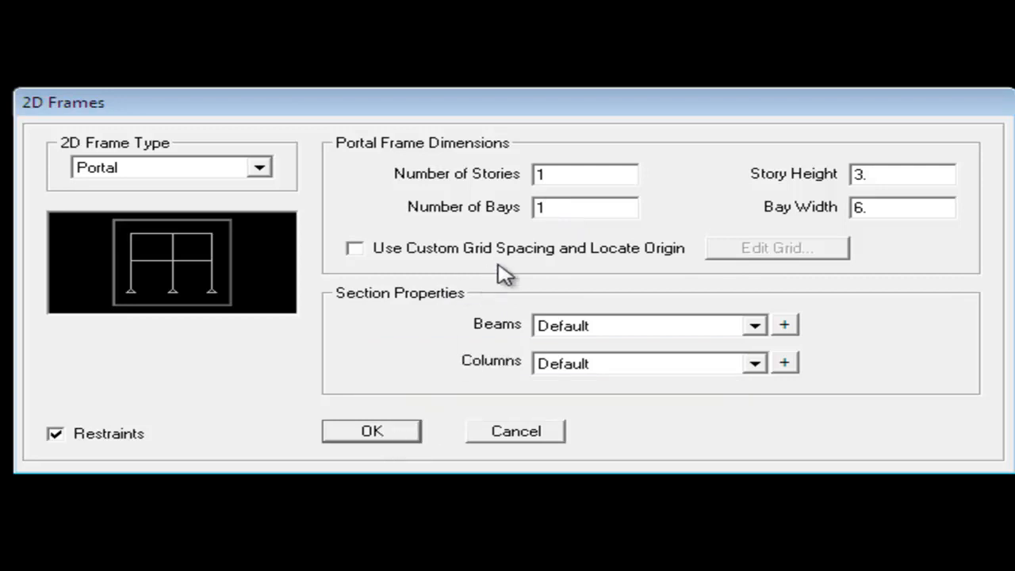
left_click(468, 247)
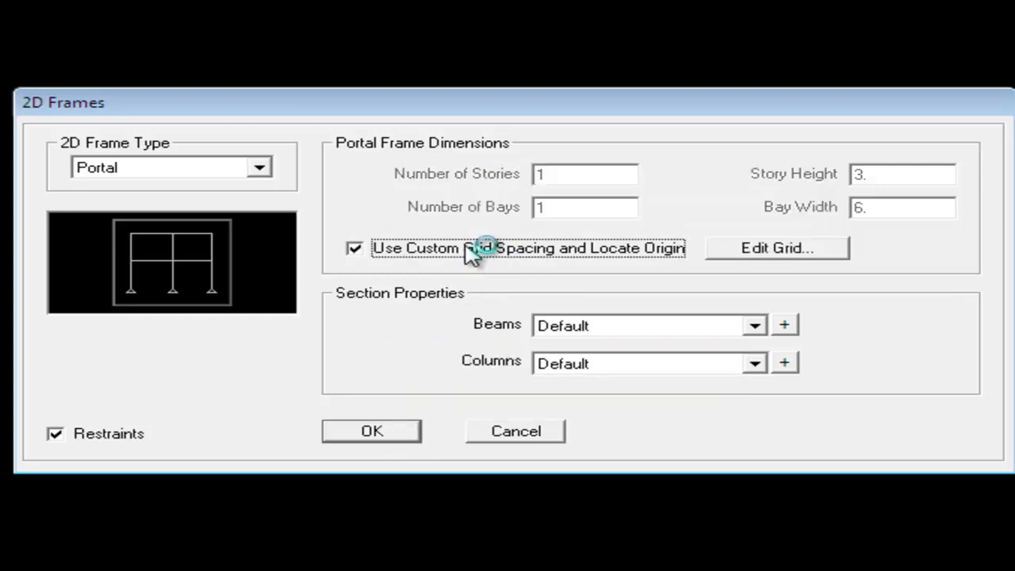
left_click(767, 252)
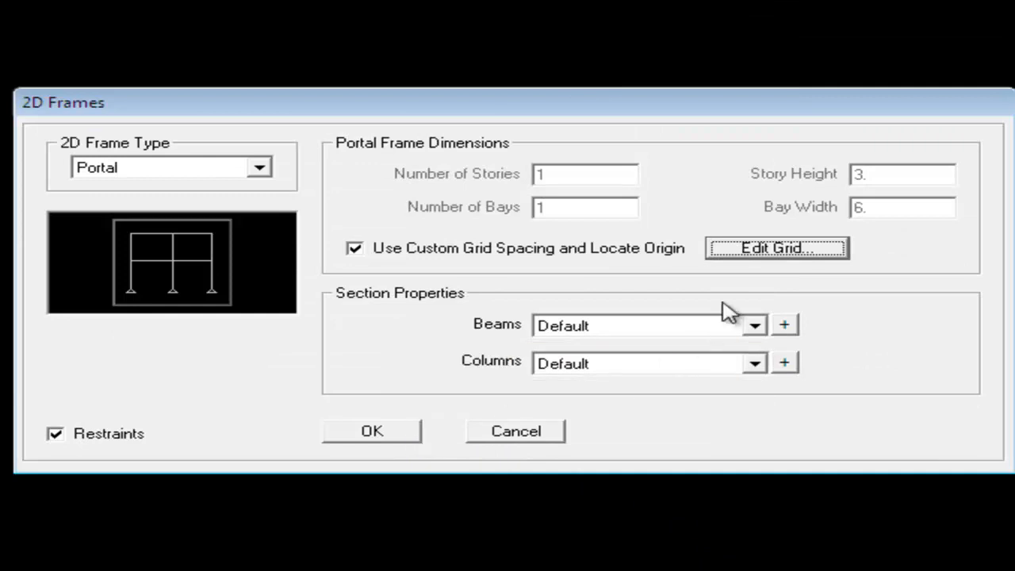
left_click(766, 249)
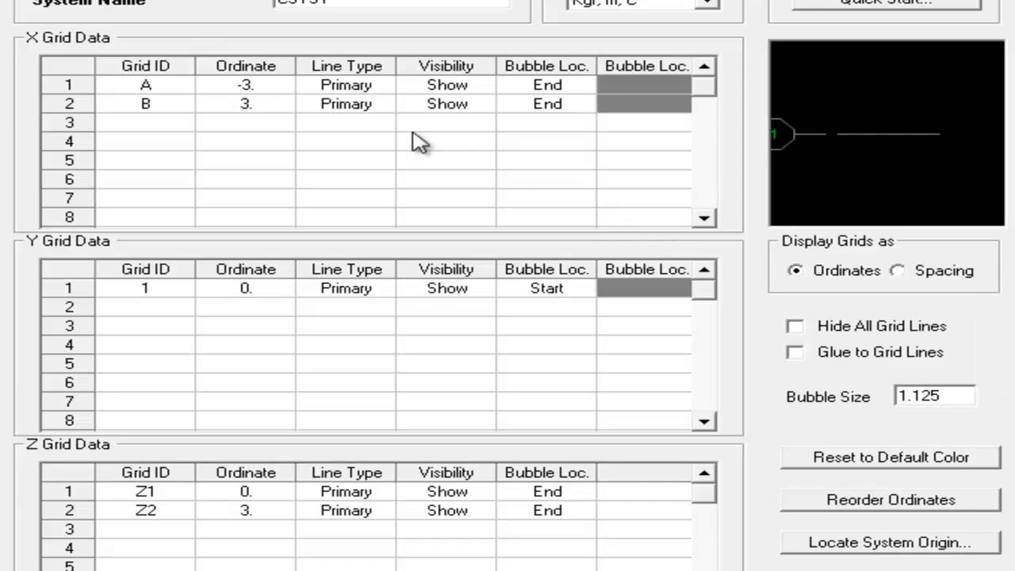
left_click(284, 88)
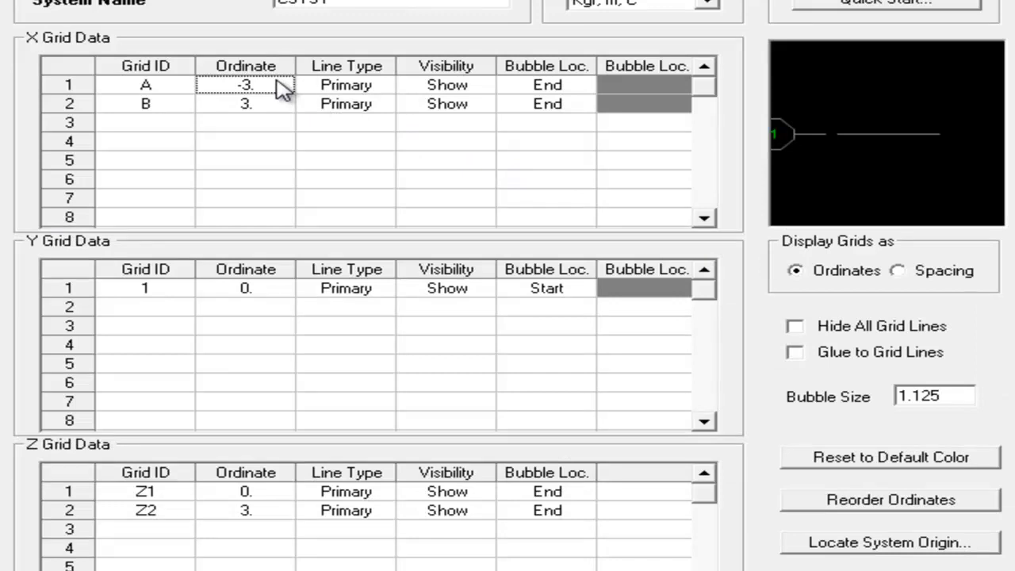
left_click(279, 81)
type("-2")
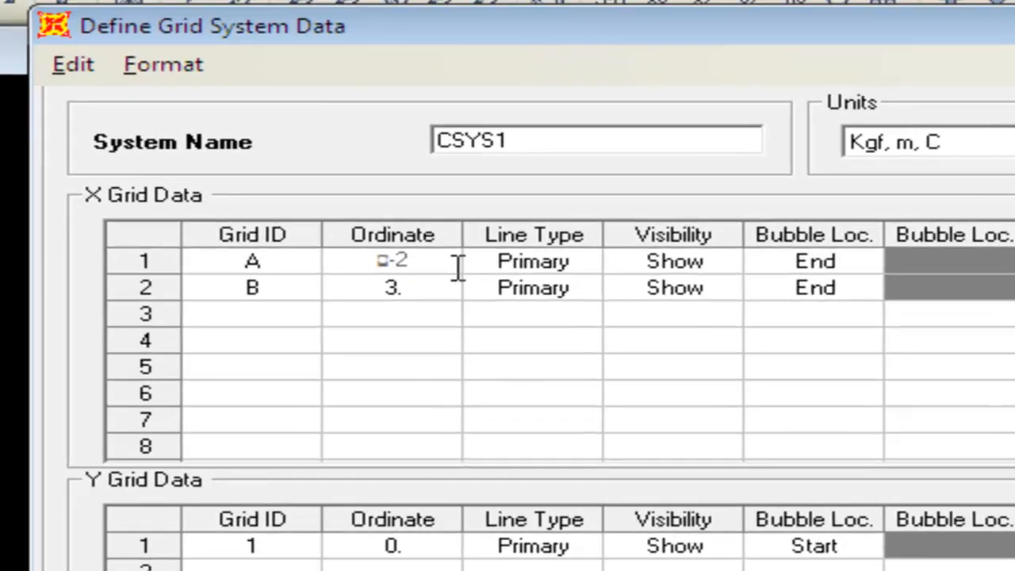
key("BackSpace")
key("BackSpace")
Set the X grid ordinates to -2 for line A and 2 for line B, and generate the portal frame
left_click(419, 289)
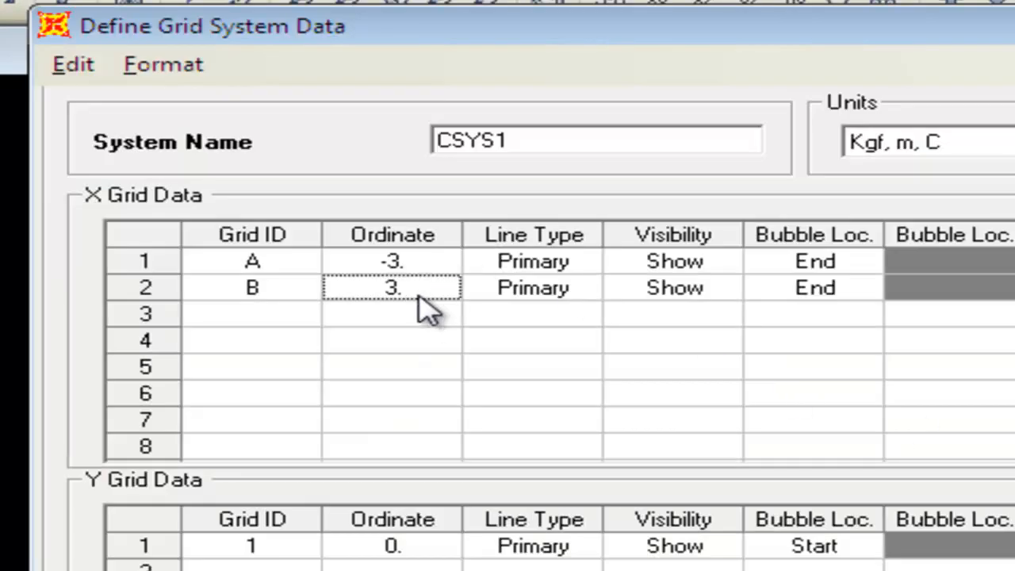
type("2")
left_click(448, 267)
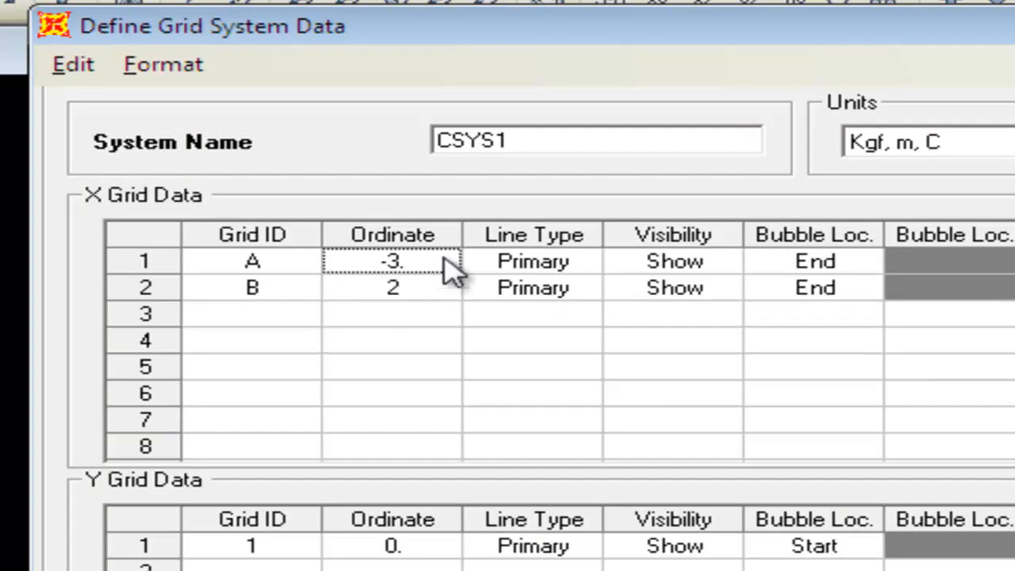
left_click(448, 267)
type("-2")
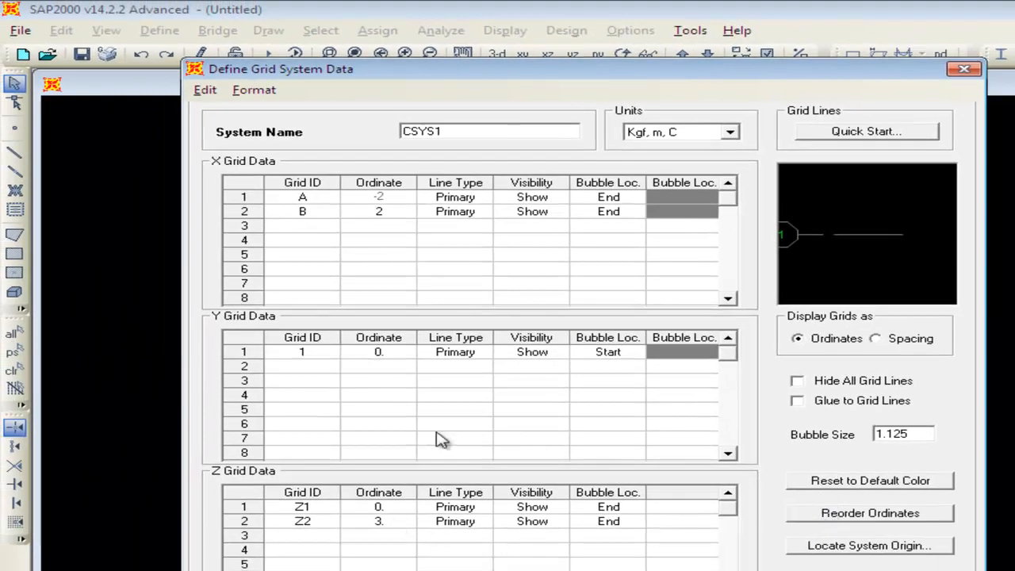
key("Return")
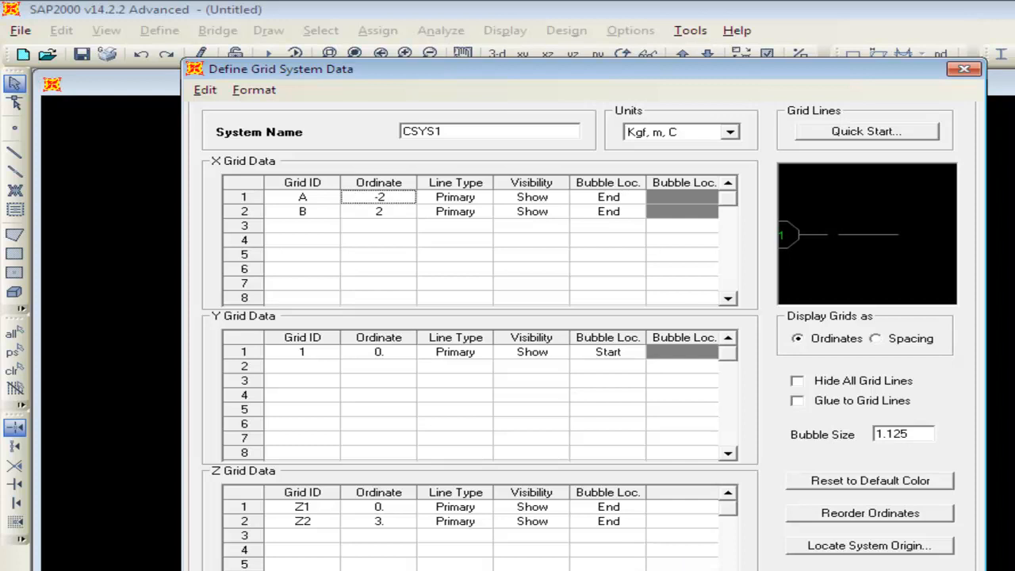
left_click(828, 570)
left_click(505, 459)
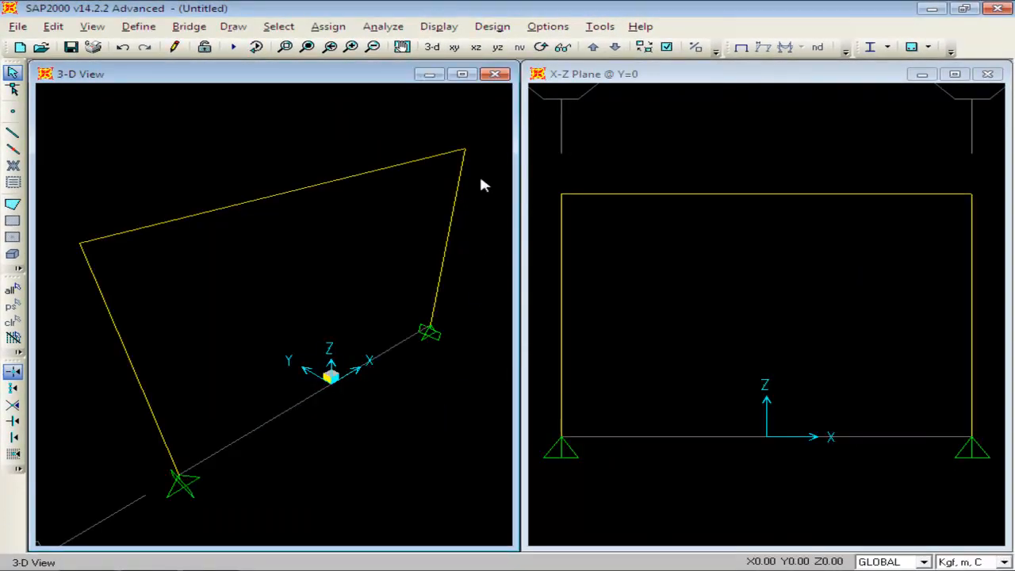
Maximize the 3-D view window and fit the whole portal frame in it
left_click(462, 74)
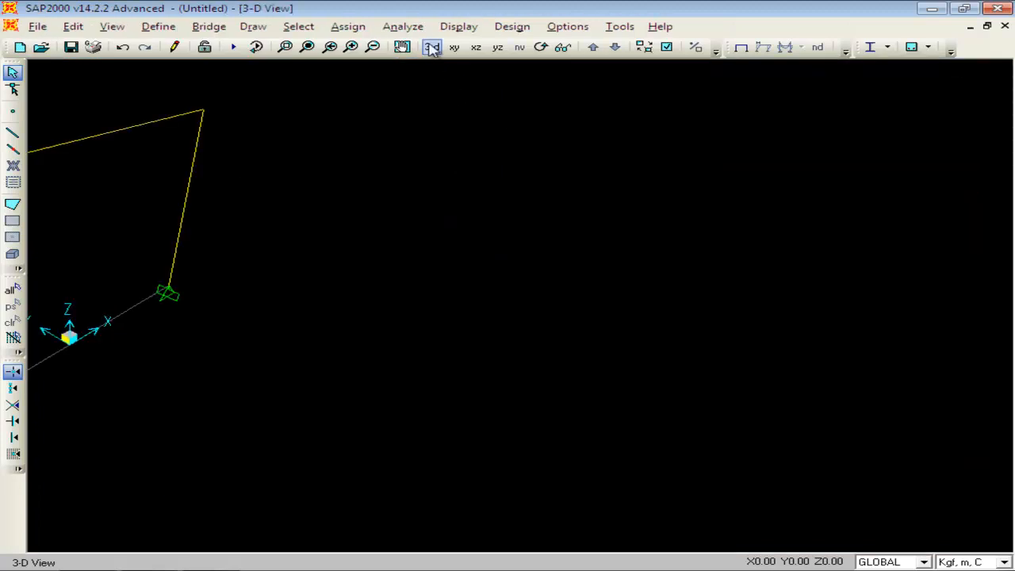
left_click(432, 47)
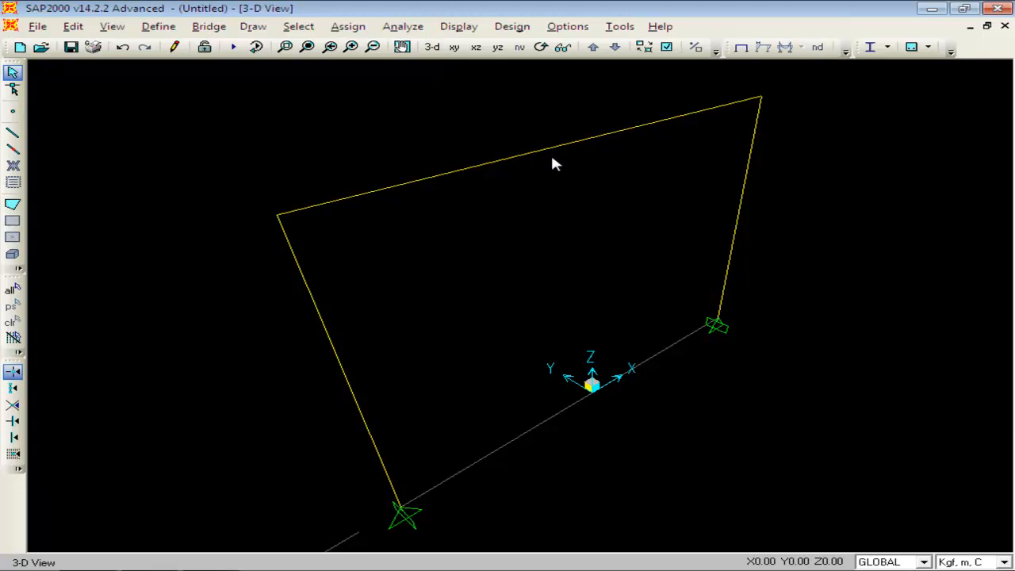
scroll(609, 260, "down", 4)
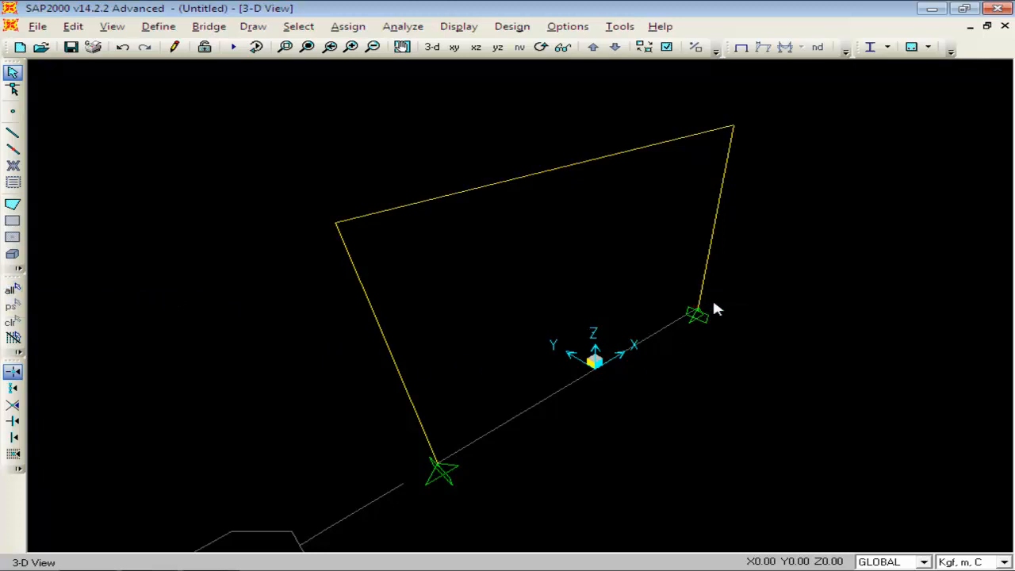
Assign fixed restraints to both column base joints in the X-Z plane at Y=0
left_click(497, 47)
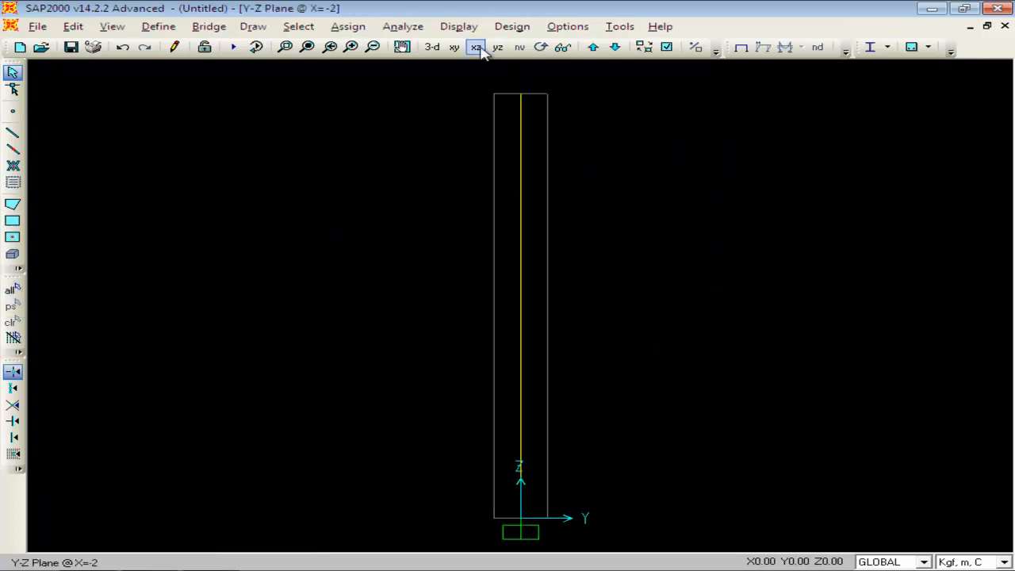
left_click(477, 48)
scroll(764, 450, "down", 3)
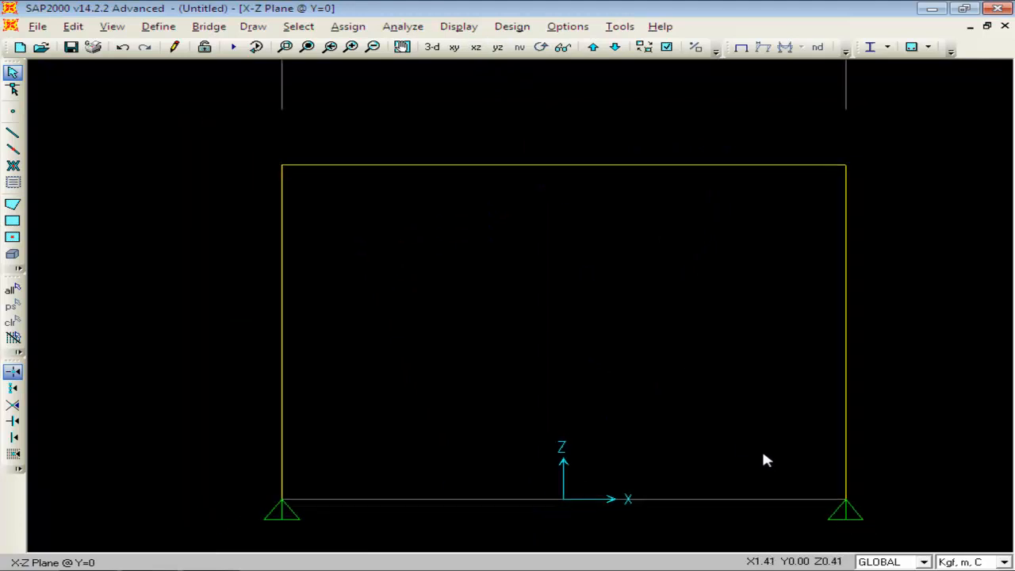
left_click_drag(893, 487, 279, 520)
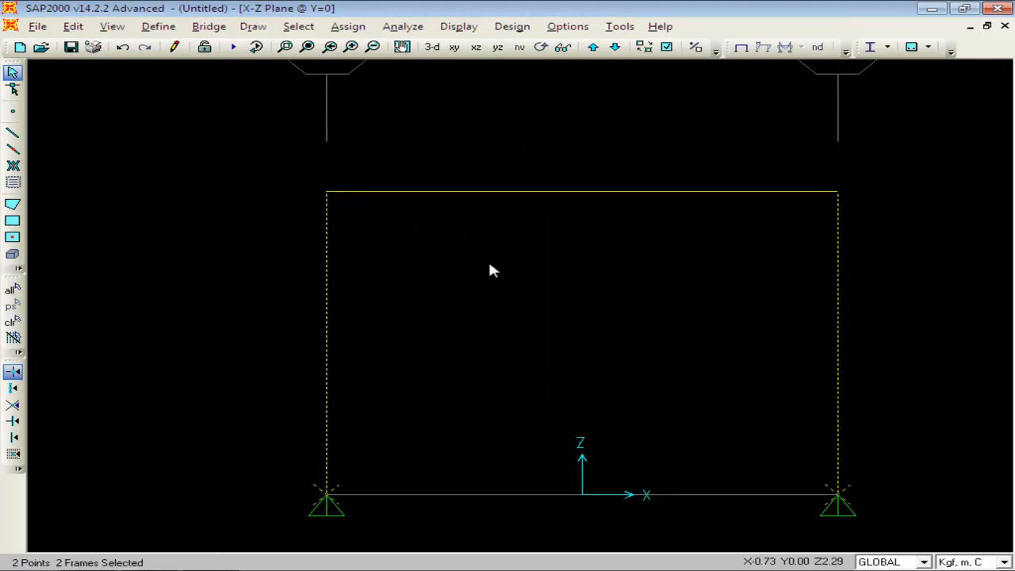
left_click(348, 27)
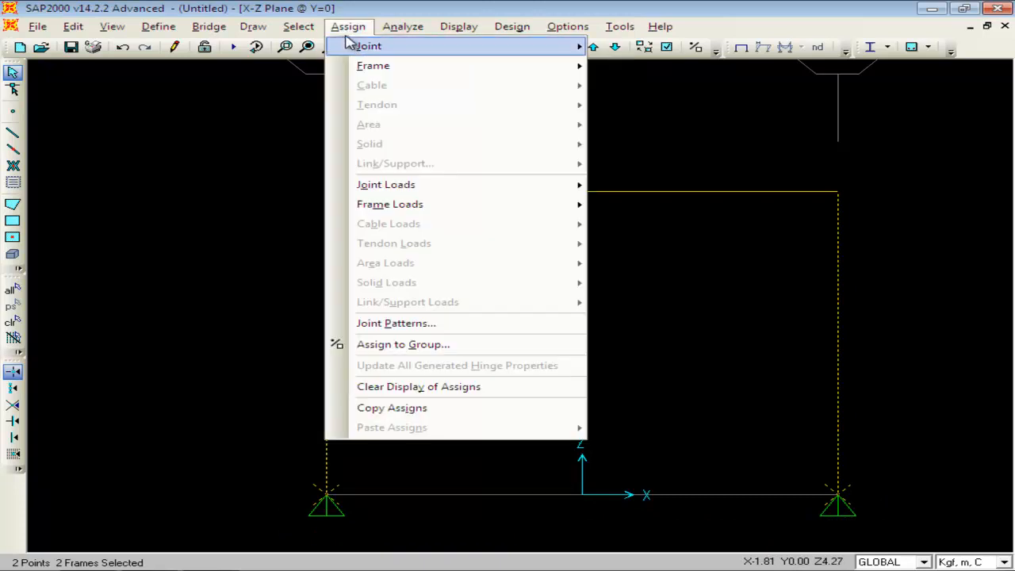
mouse_move(356, 49)
left_click(639, 49)
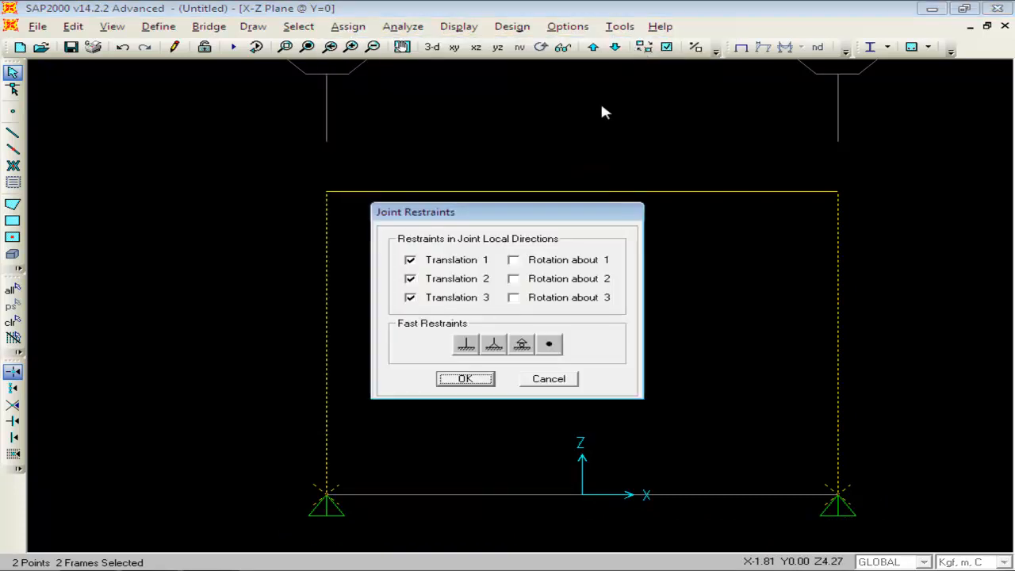
left_click(466, 344)
left_click(466, 378)
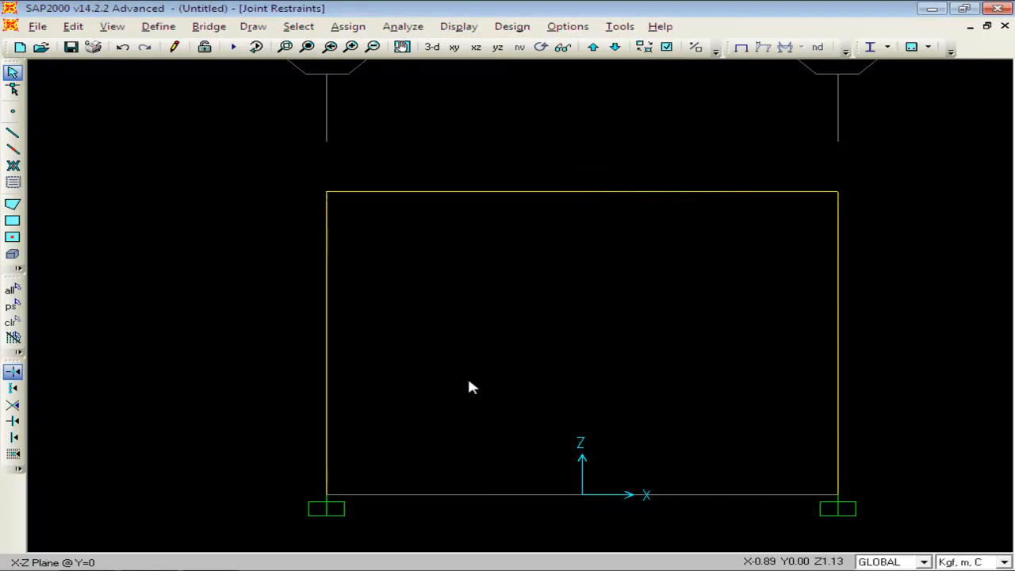
Change the restraint of the base joint on the positive X side to pinned, and show the frame in 3-D
left_click(847, 492)
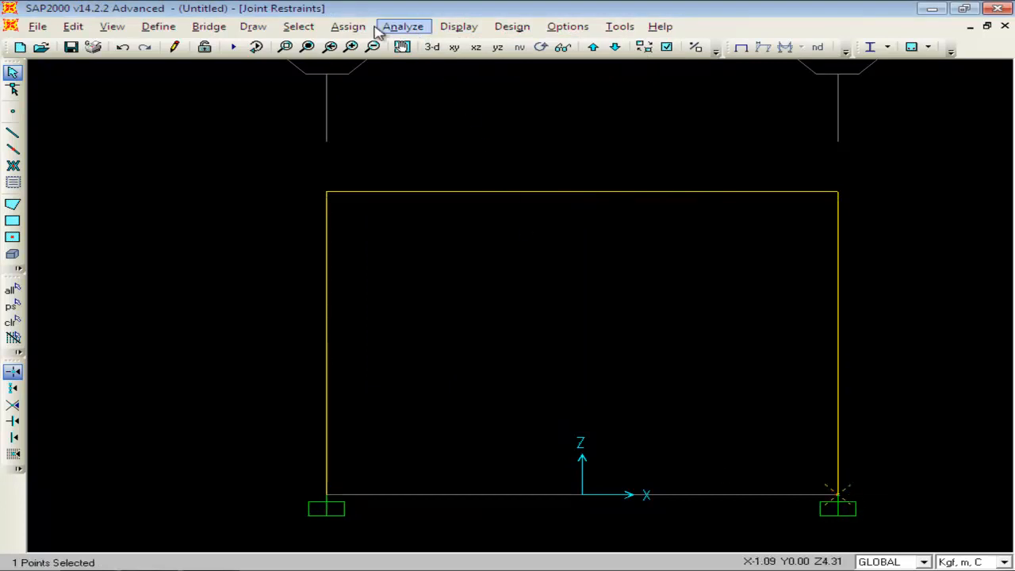
left_click(349, 27)
mouse_move(372, 45)
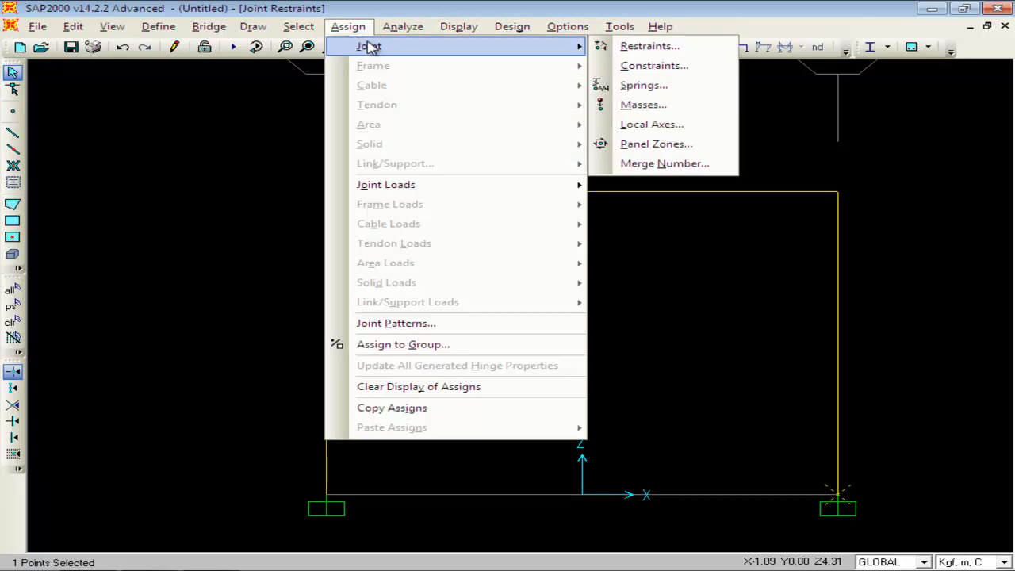
left_click(621, 46)
left_click(494, 344)
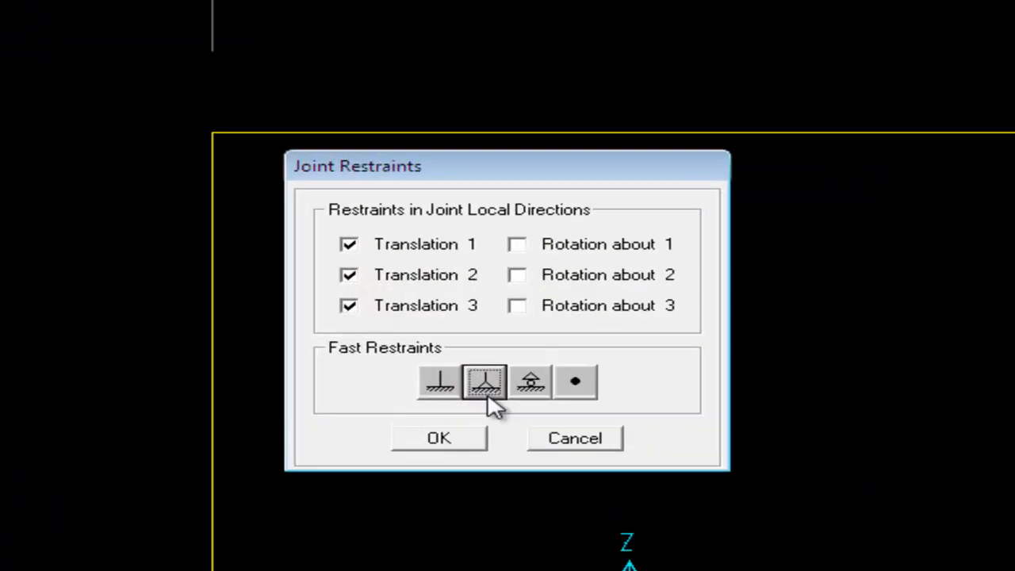
left_click(458, 537)
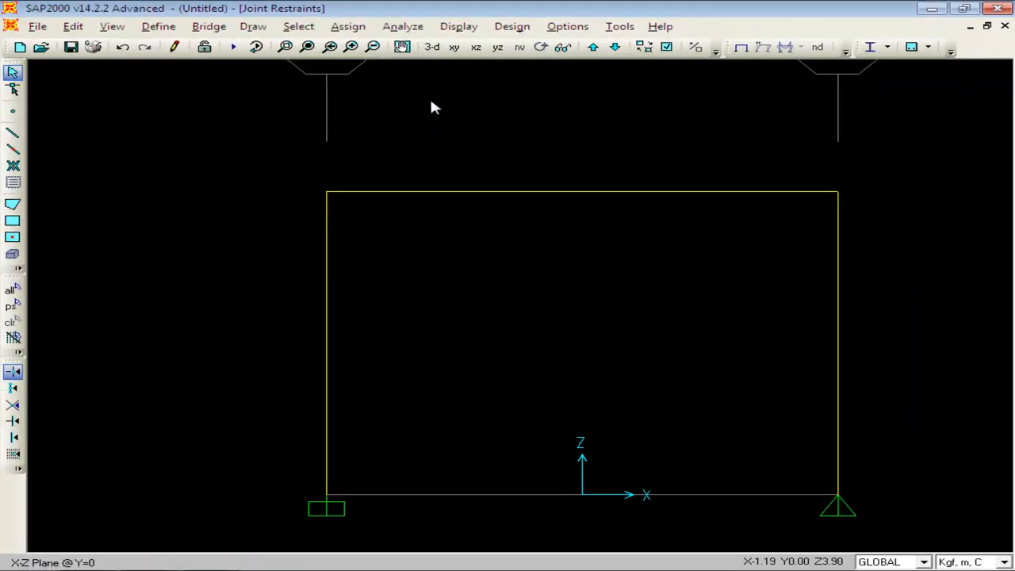
left_click(432, 48)
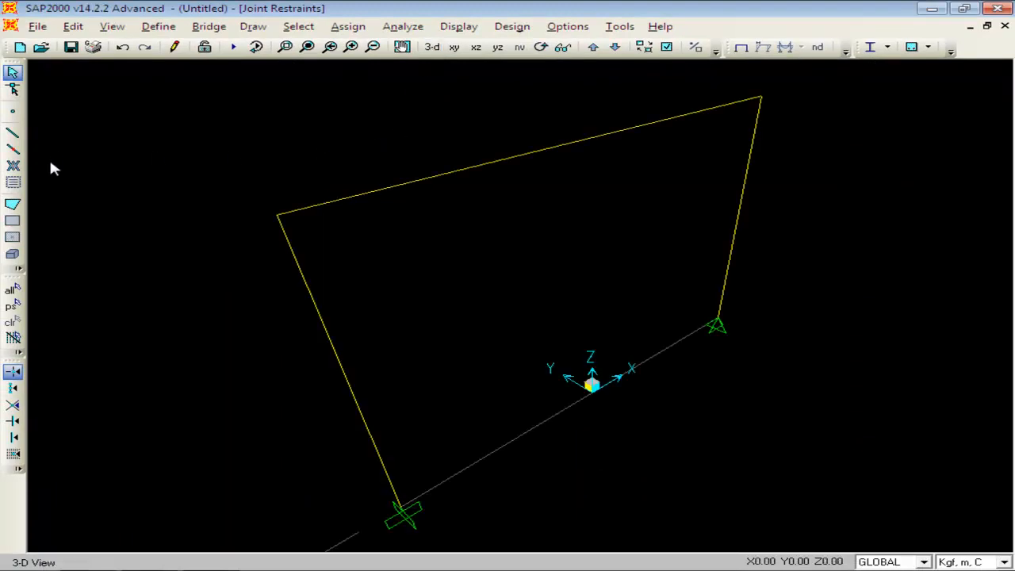
Replicate the whole portal frame linearly with a dy increment of 5 m and 3 copies
left_click(374, 49)
left_click(375, 49)
left_click(374, 49)
left_click(373, 50)
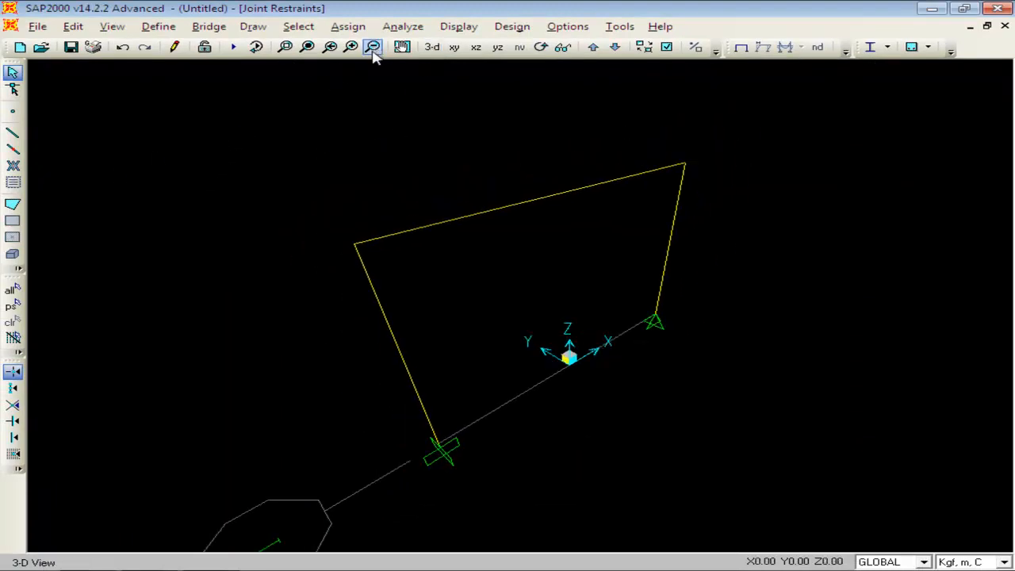
left_click(13, 290)
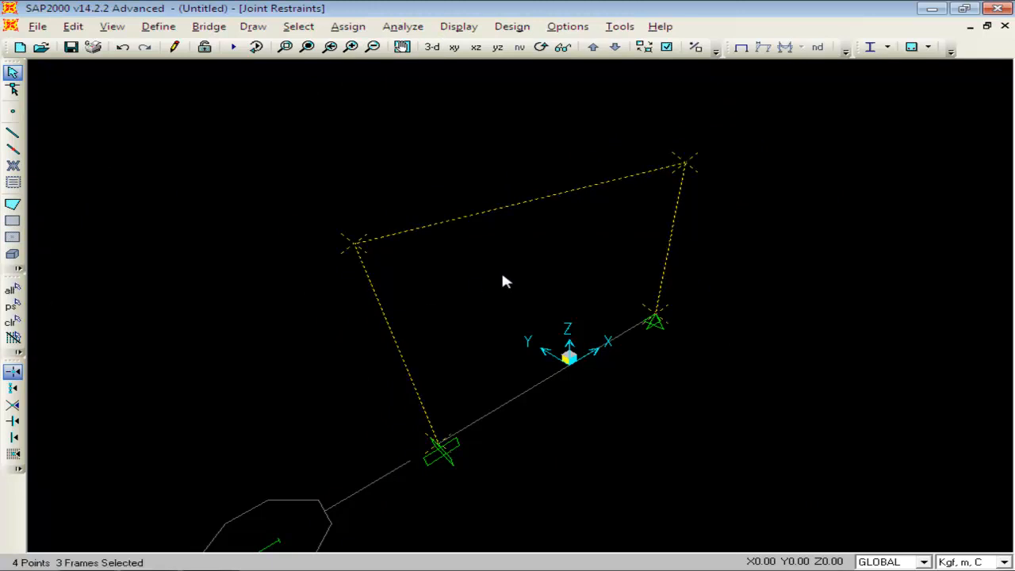
left_click(74, 27)
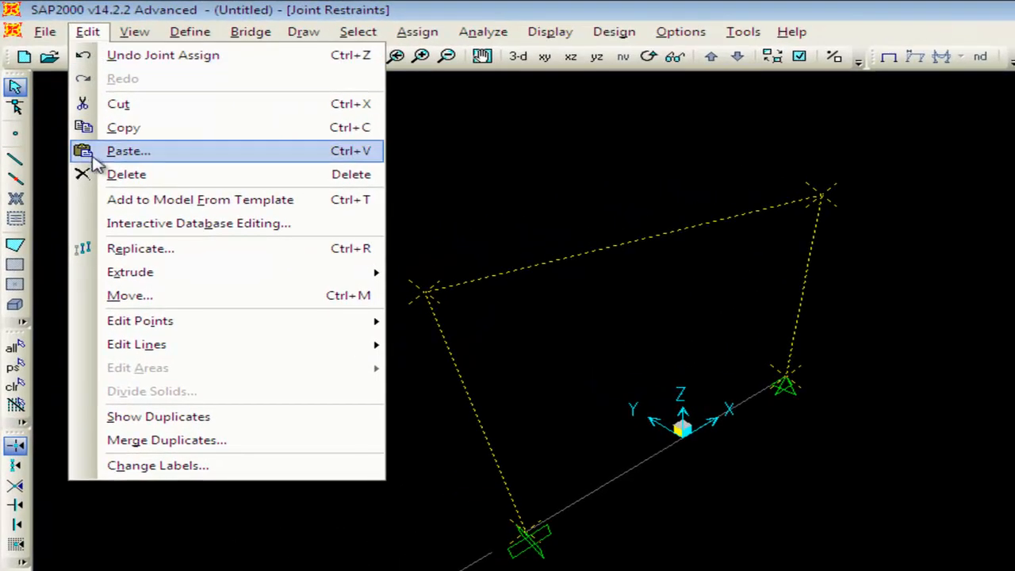
left_click(121, 250)
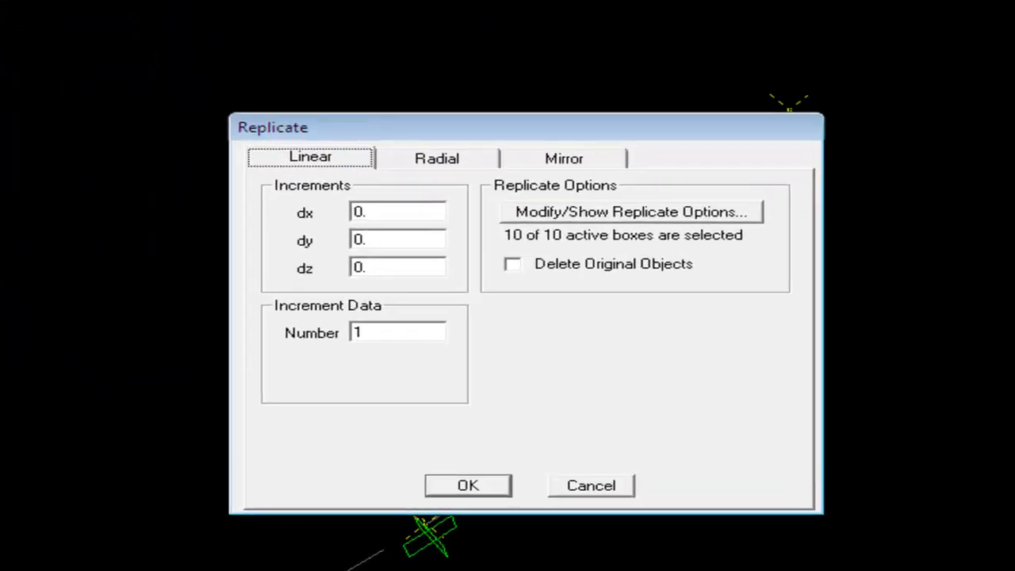
double_click(324, 203)
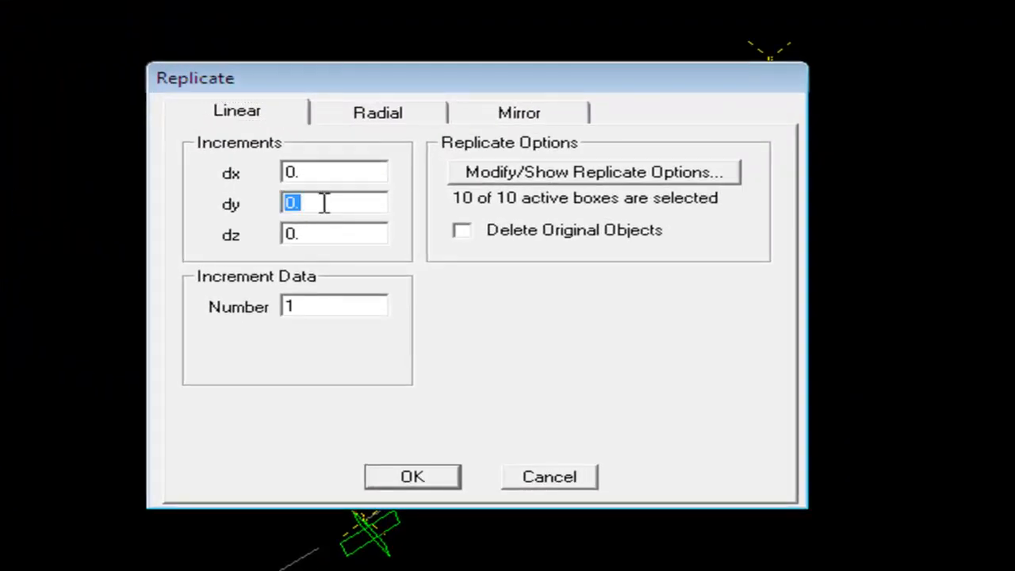
type("5")
double_click(328, 309)
type("3")
left_click(418, 480)
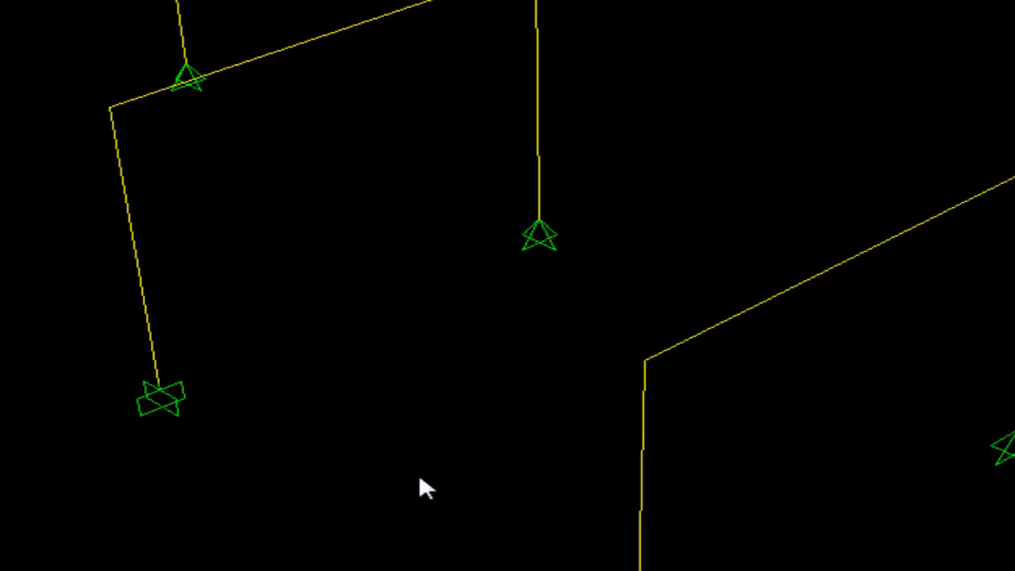
Delete the beams of the two farthest replicated frames, at Y=10 and Y=15, in the X-Y plane at Z=3
scroll(430, 443, "down", 2)
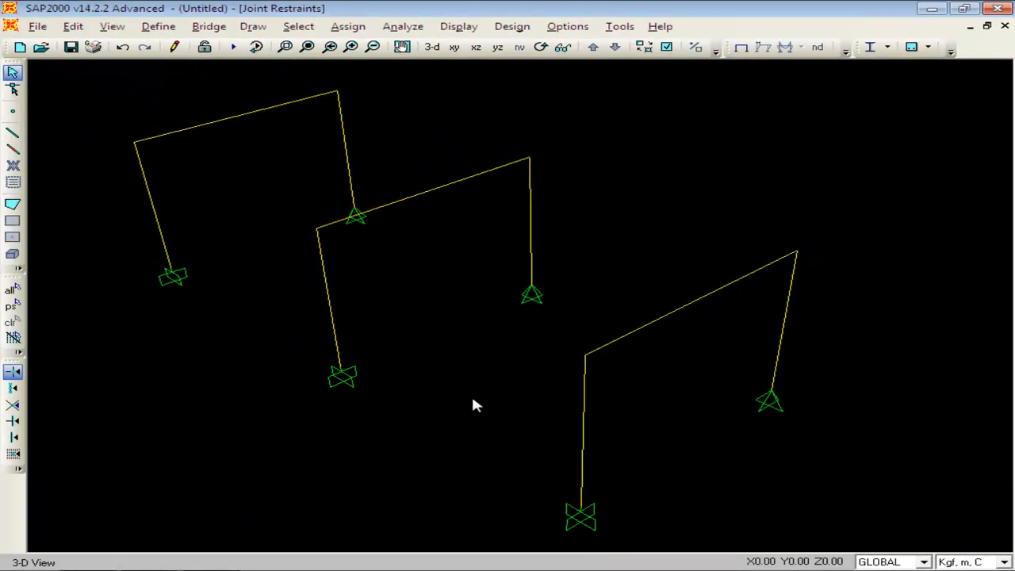
scroll(473, 400, "down", 4)
scroll(473, 401, "down", 2)
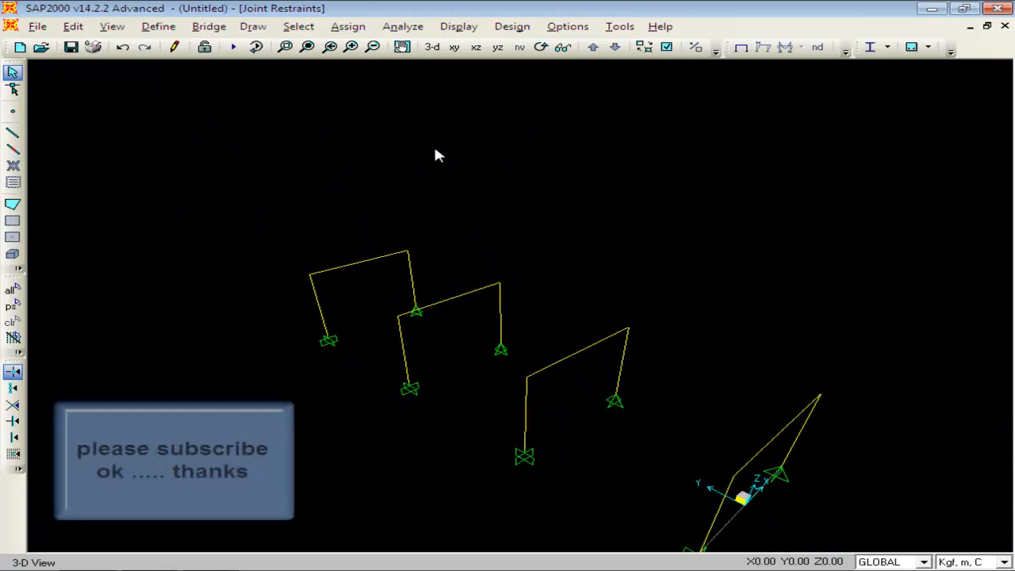
left_click(433, 47)
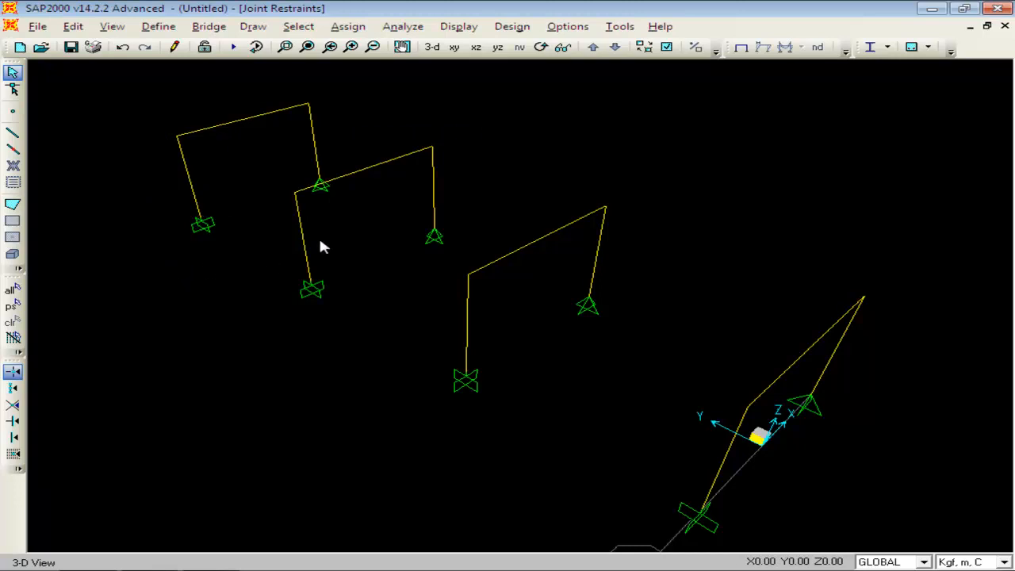
left_click(455, 47)
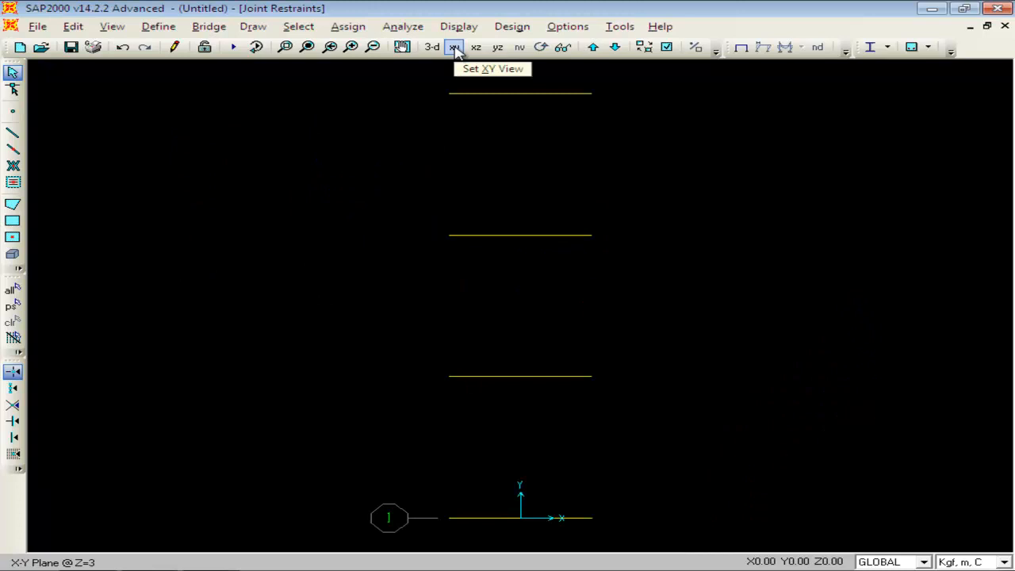
scroll(617, 147, "down", 1)
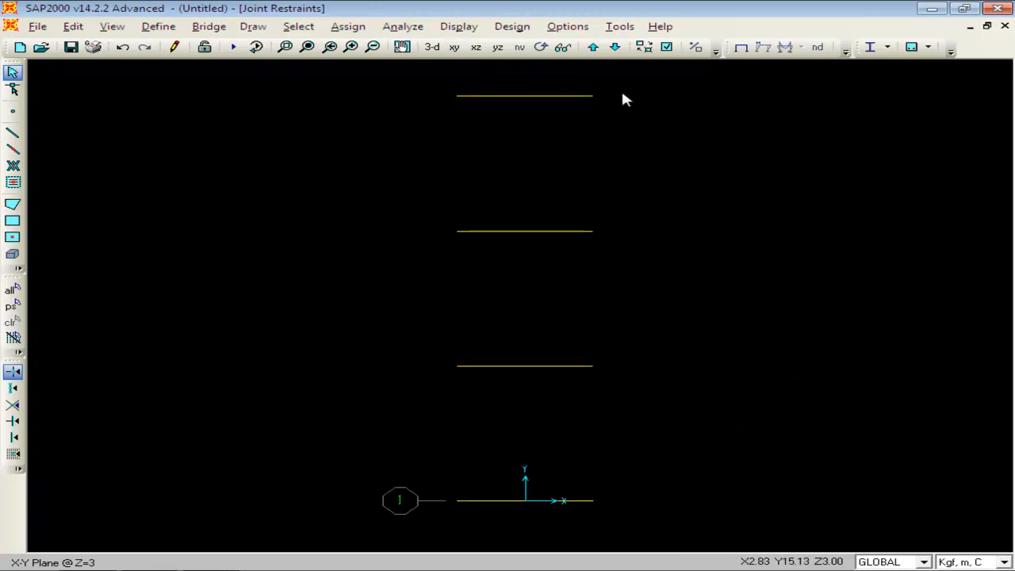
left_click_drag(621, 80, 370, 263)
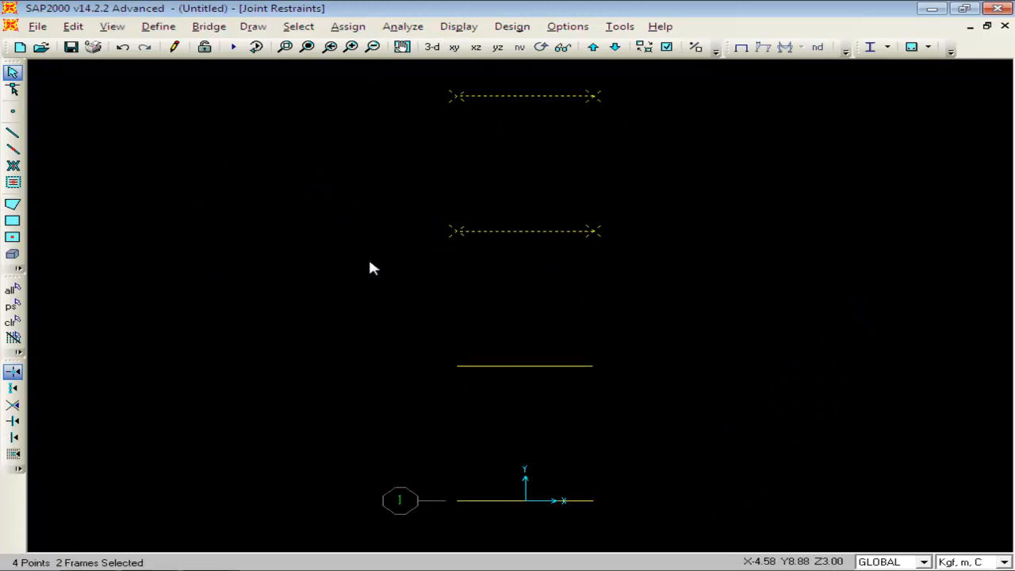
key("Delete")
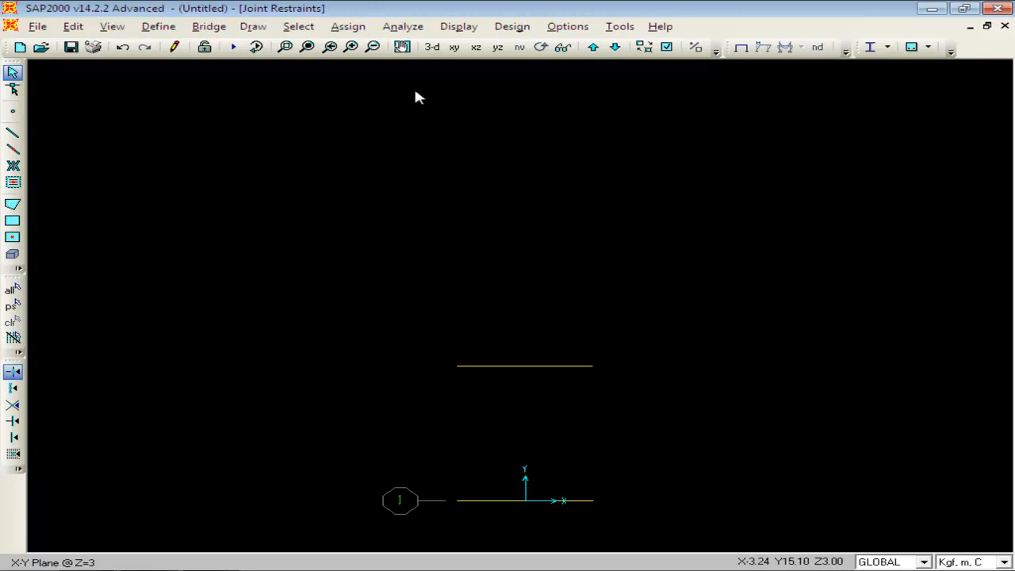
Delete the leftover columns of the two farthest frames in the 3-D view, keeping only the frames at Y=0 and Y=5
left_click(433, 47)
left_click_drag(481, 140, 271, 257)
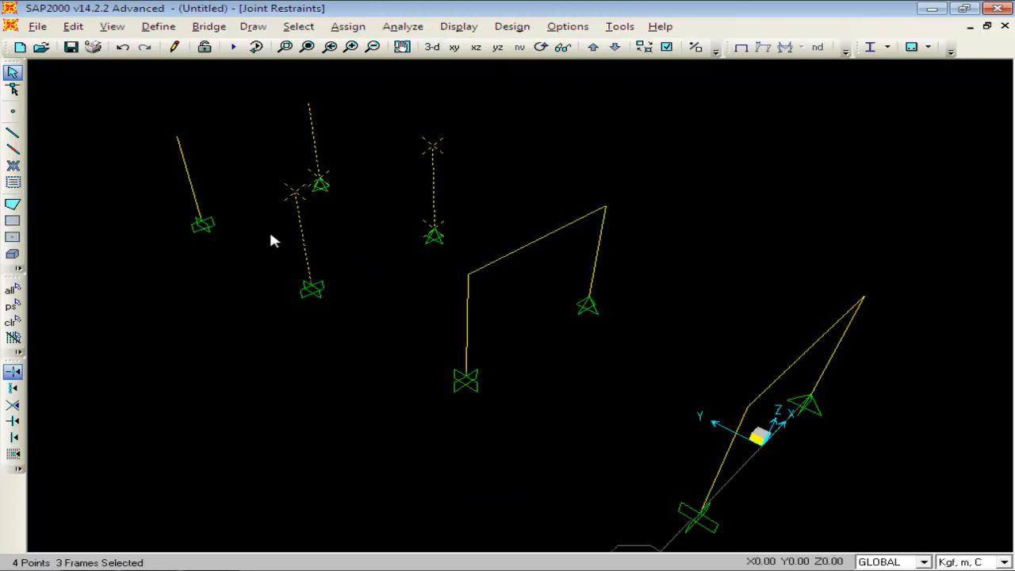
key("Delete")
left_click_drag(246, 113, 159, 226)
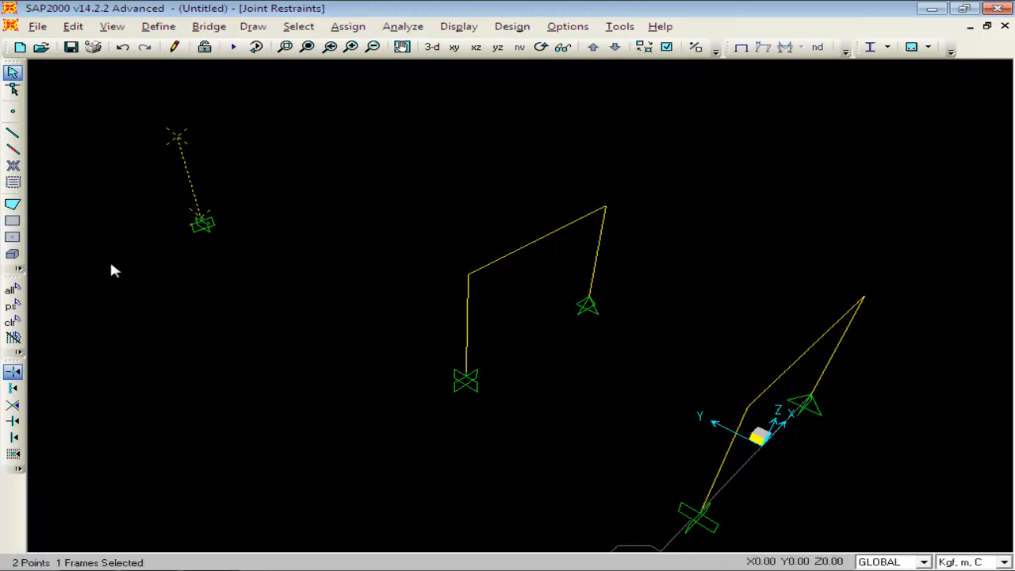
key("Delete")
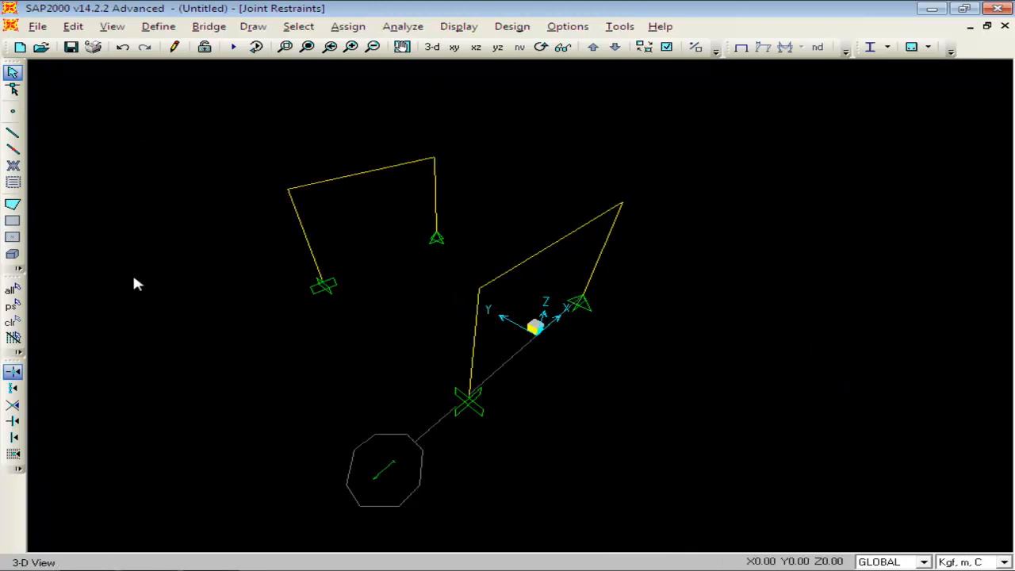
Draw two straight FSEC1 frame beams joining the matching column tops of the two portal frames, and fit the model in 3-D
left_click(14, 139)
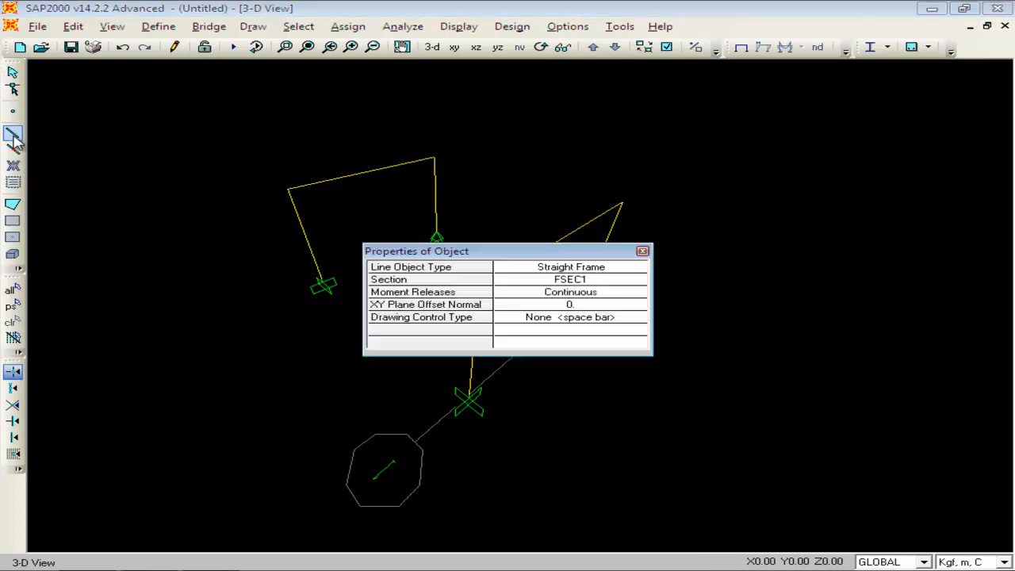
mouse_move(560, 252)
left_mouse_down()
mouse_move(454, 299)
mouse_move(278, 348)
left_mouse_up()
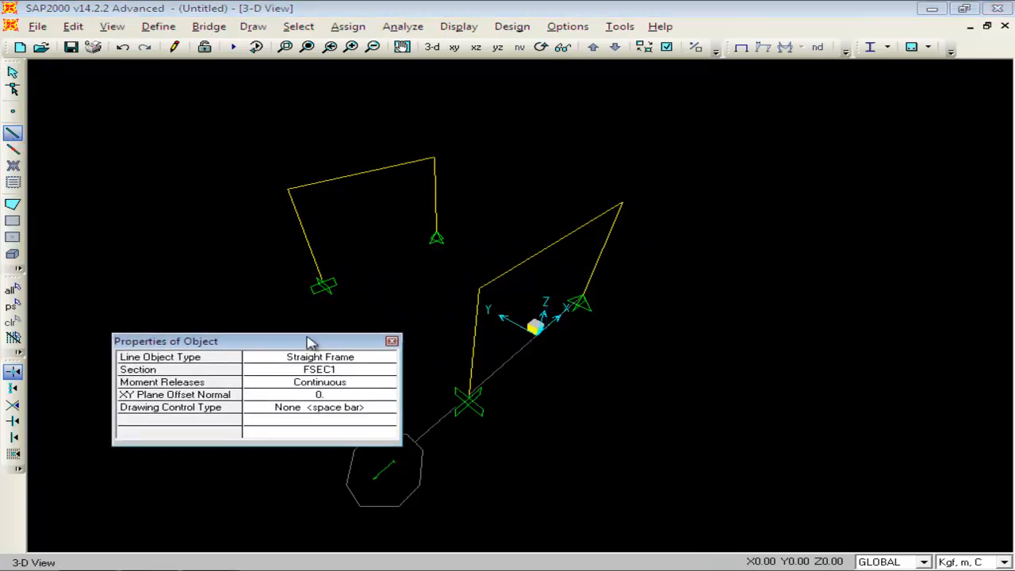
left_click(434, 158)
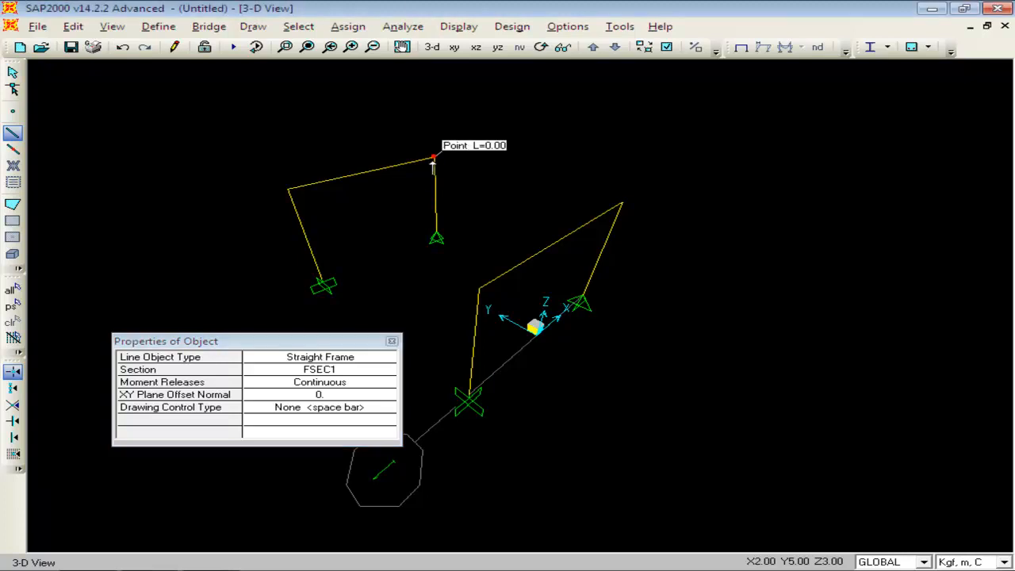
double_click(621, 204)
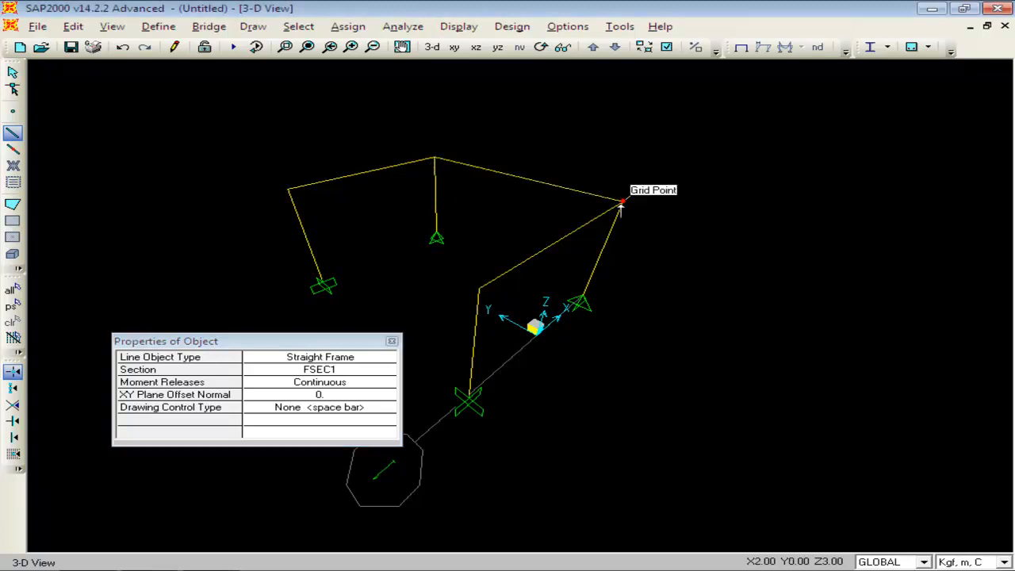
left_click(288, 192)
double_click(478, 288)
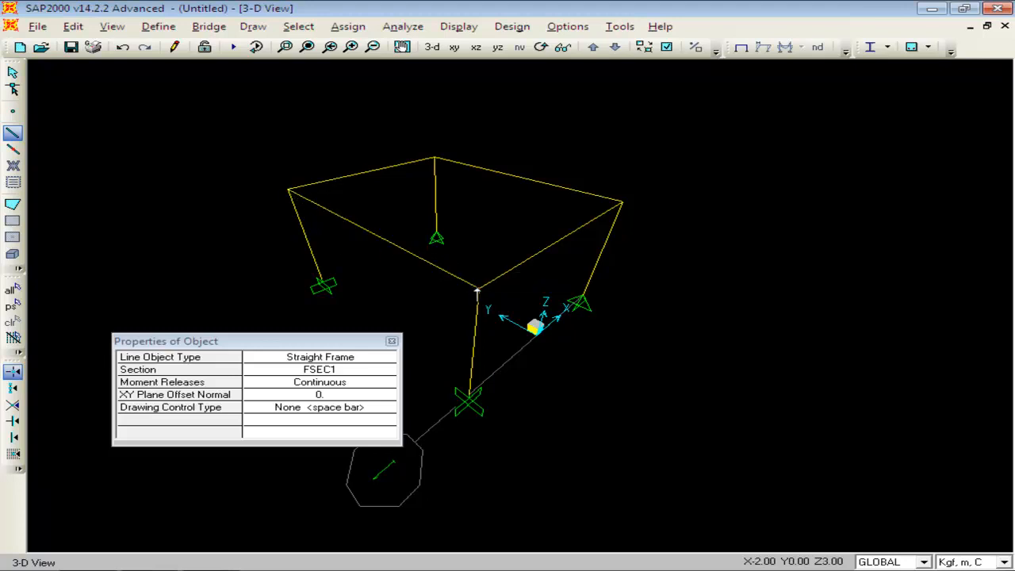
left_click(392, 342)
left_click(433, 48)
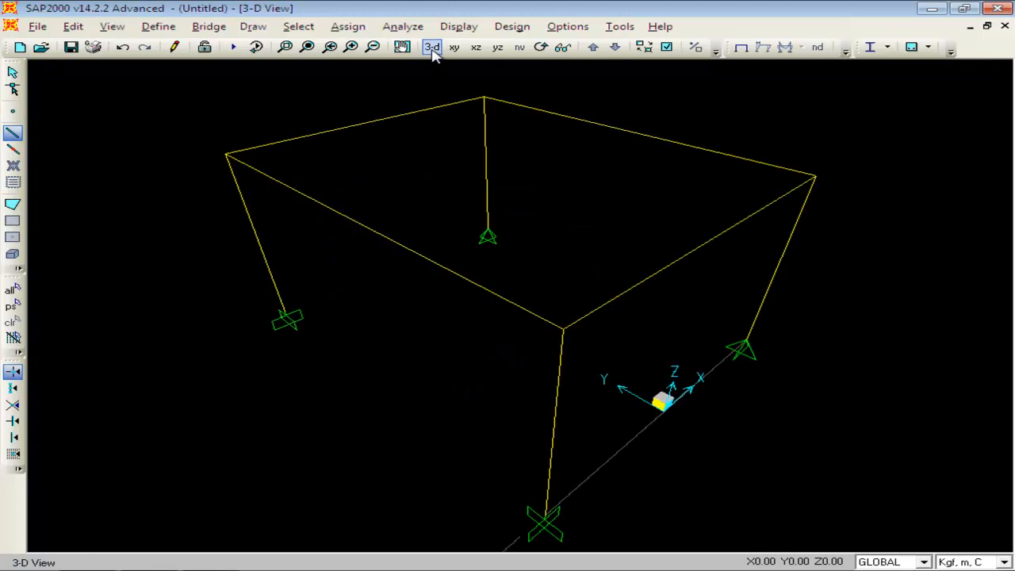
left_click(13, 72)
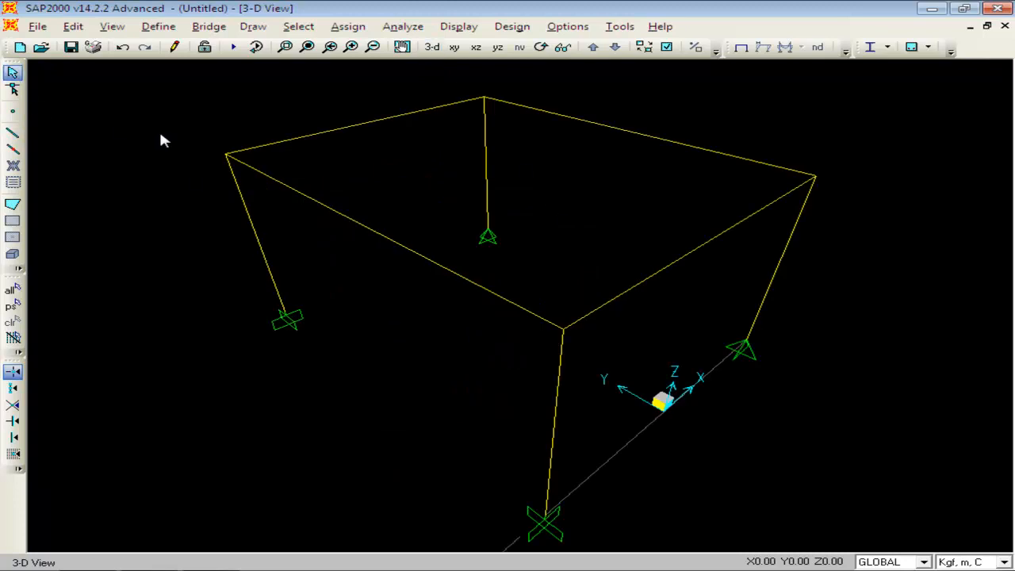
Turn on the extruded view and filled objects in the display options to inspect the member sections
left_click(112, 27)
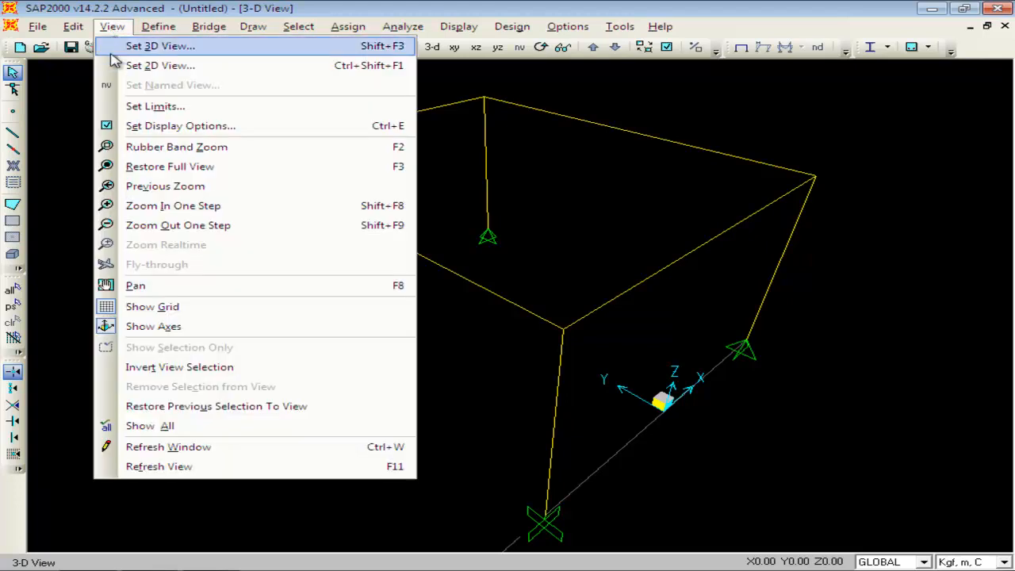
left_click(158, 125)
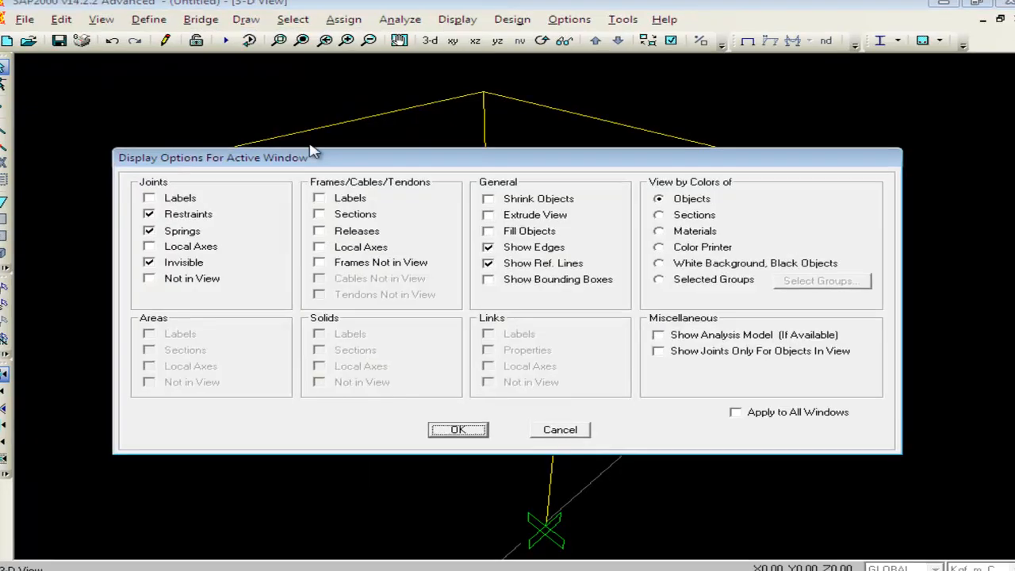
left_click(507, 203)
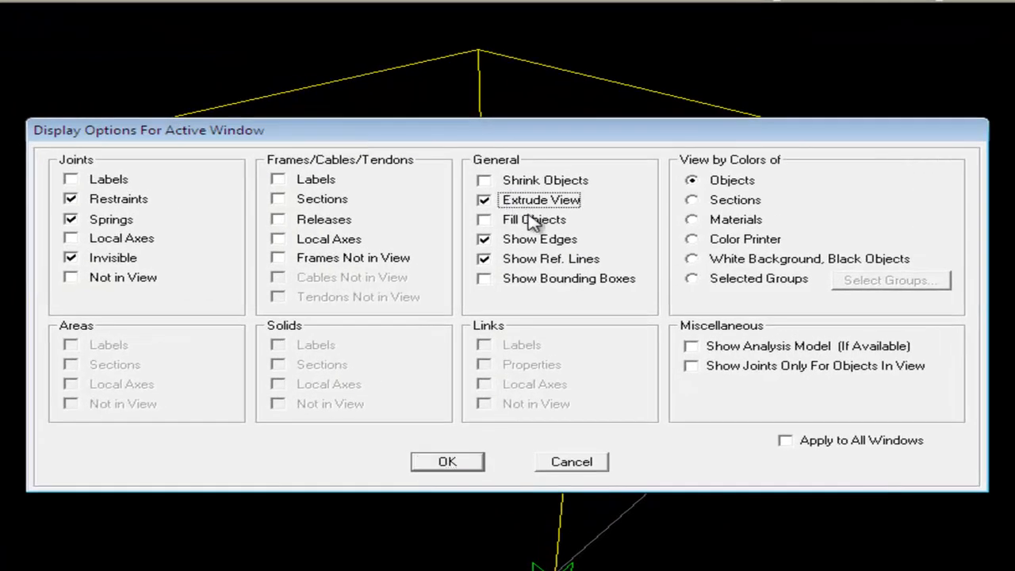
left_click(519, 223)
left_click(447, 463)
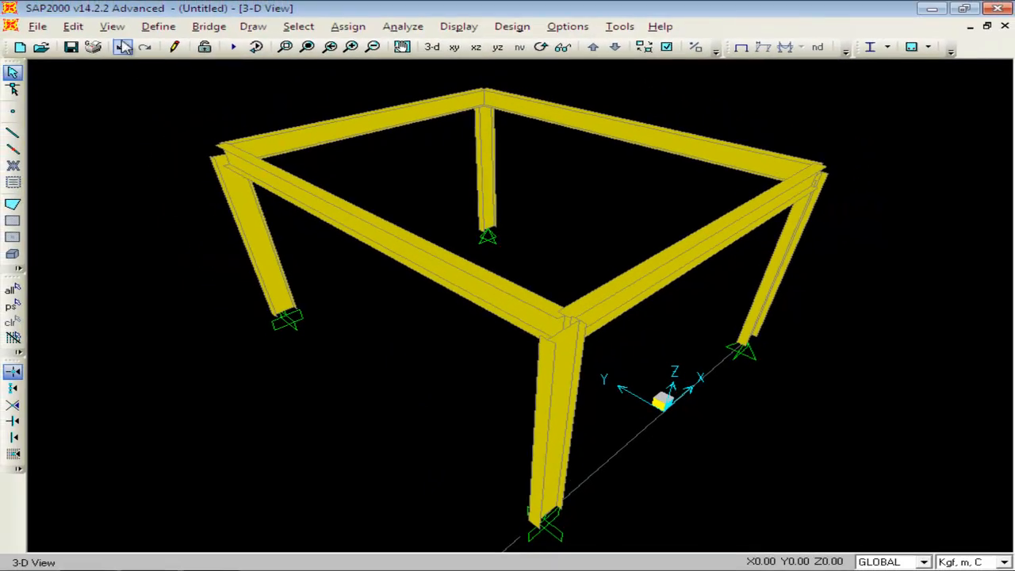
Turn off the extruded view and object fill to return to the line display
left_click(112, 26)
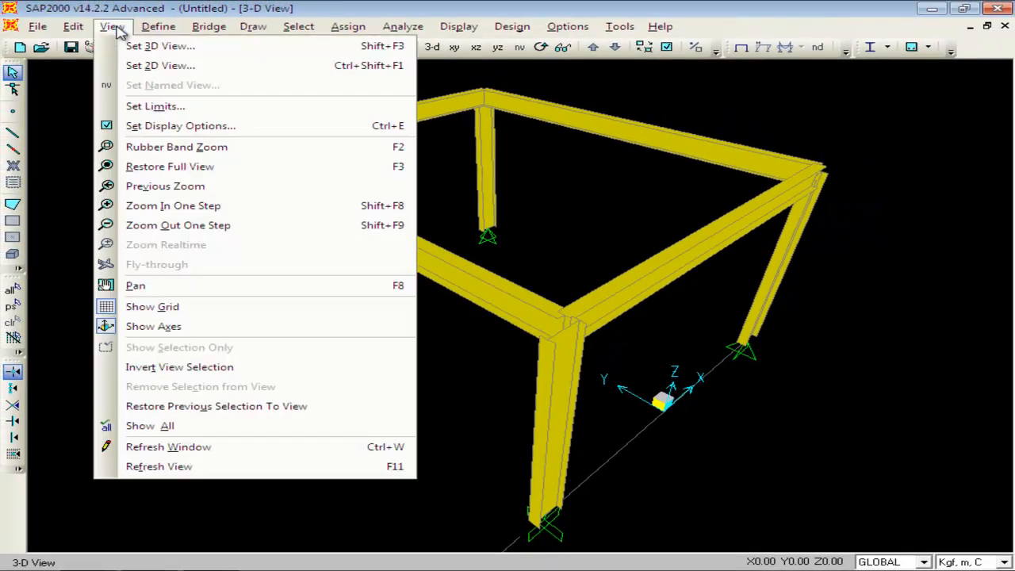
left_click(137, 125)
left_click(507, 222)
left_click(510, 235)
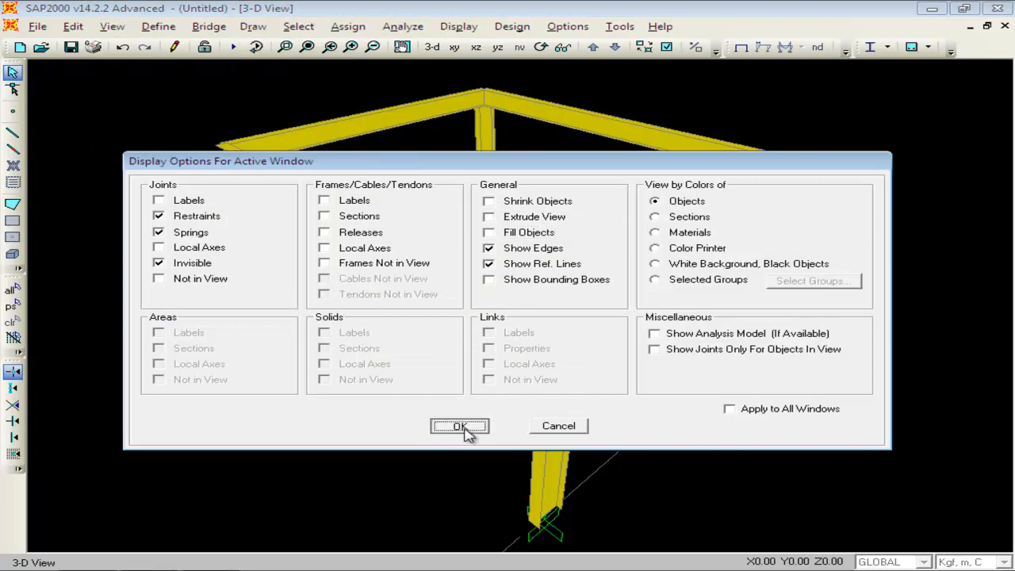
left_click(463, 427)
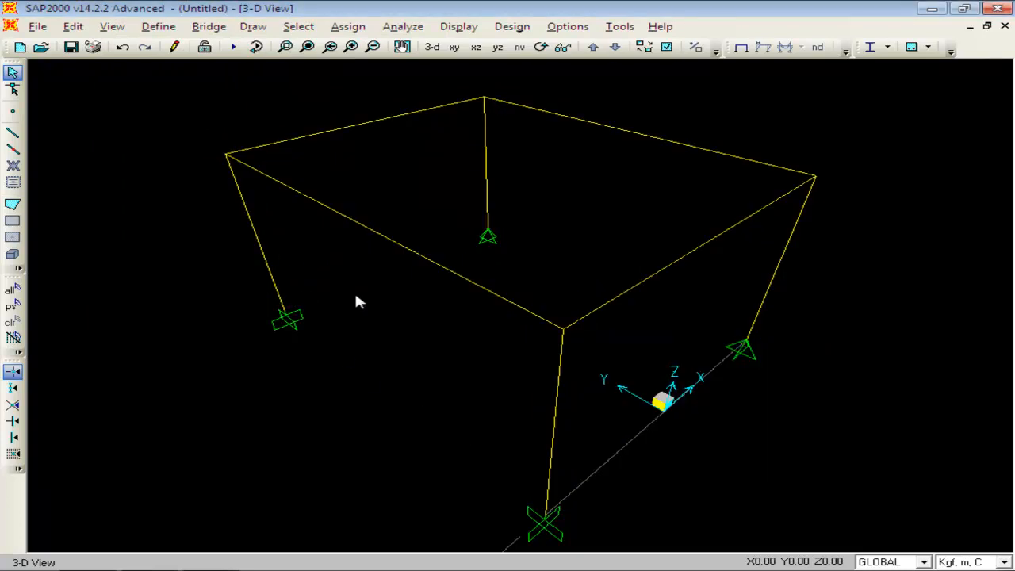
Quick-add a new concrete material with the f'c 4000 psi specification to the material definitions
left_click(159, 27)
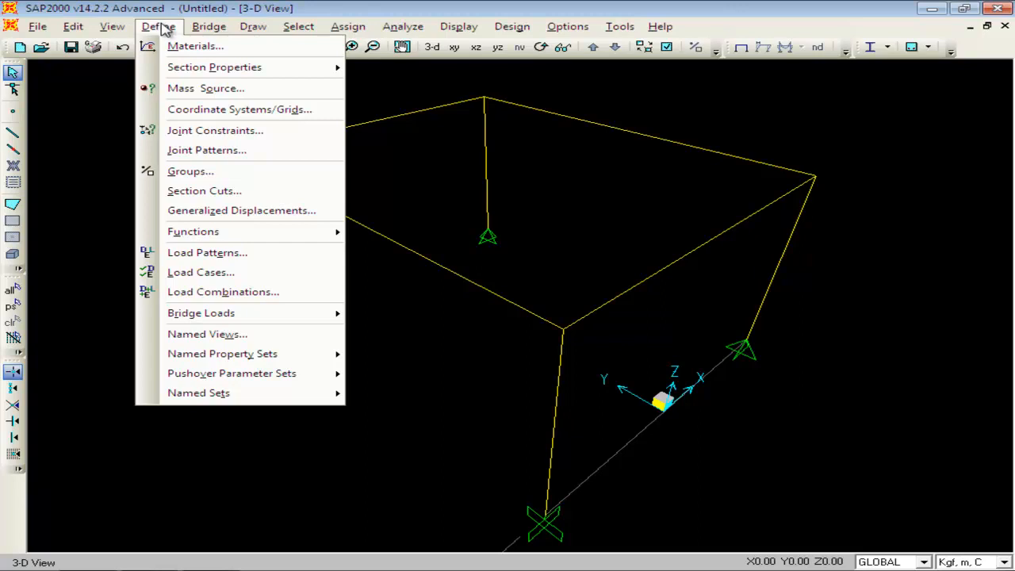
left_click(178, 49)
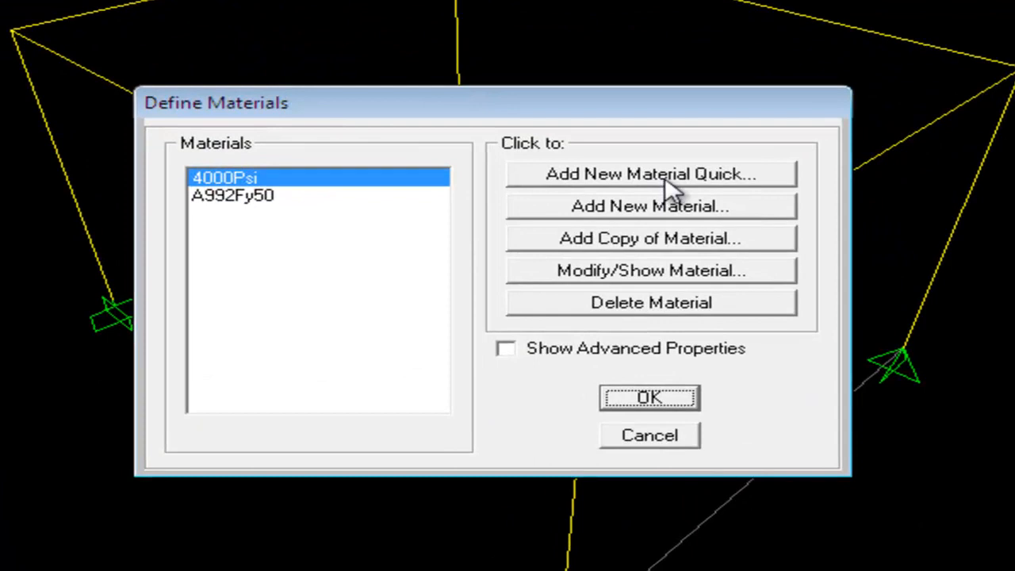
left_click(665, 181)
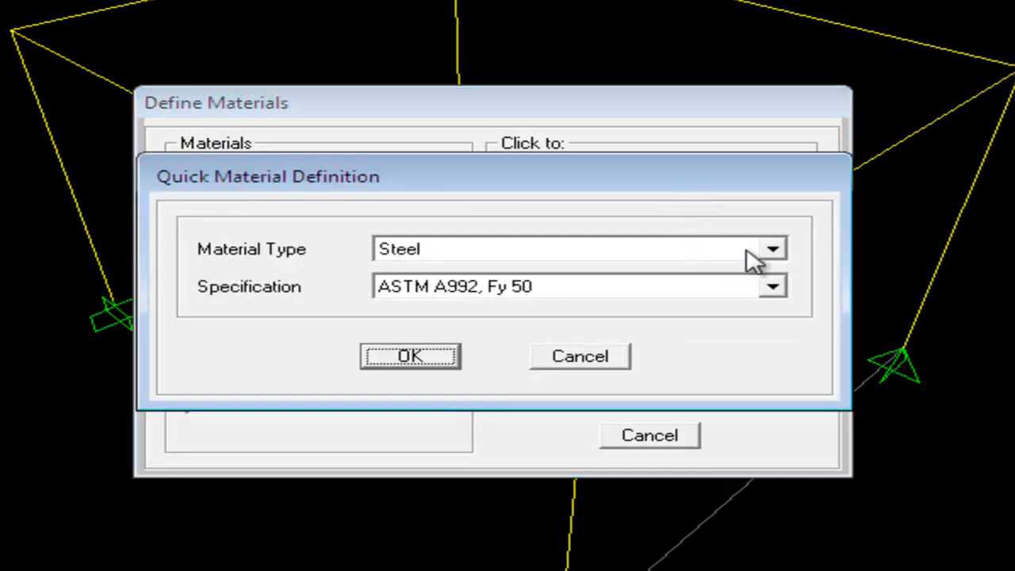
left_click(771, 250)
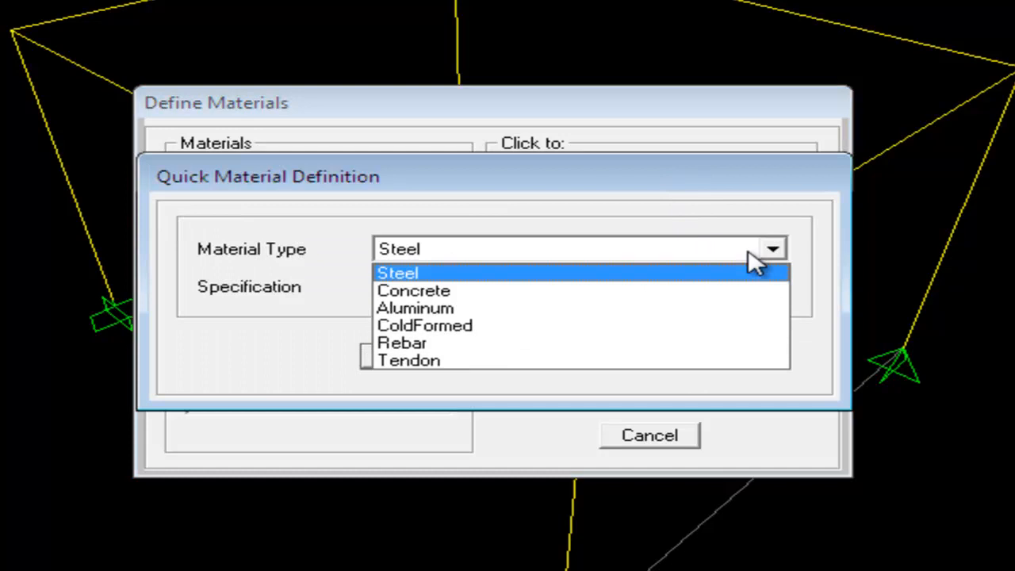
left_click(573, 307)
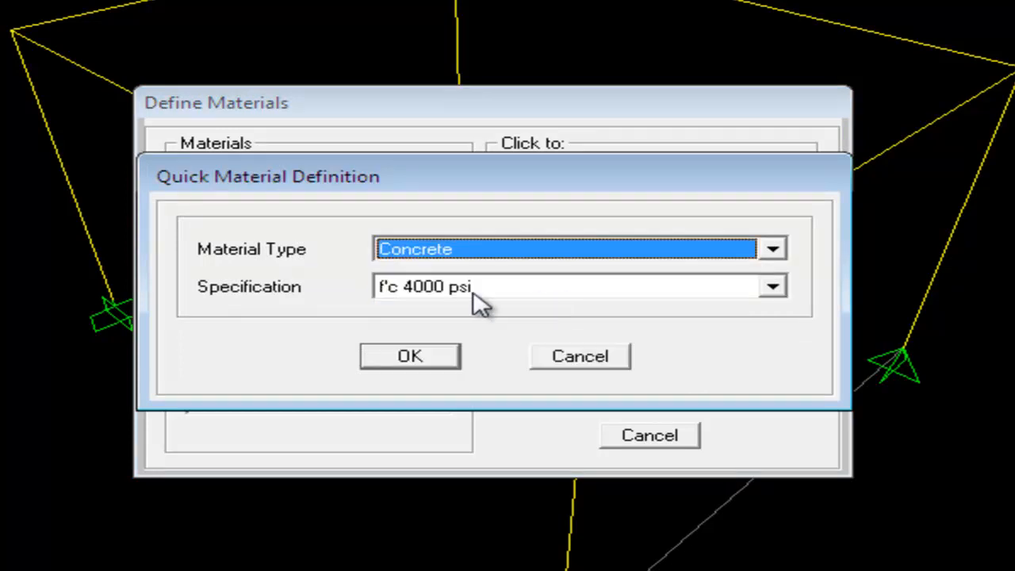
left_click(632, 289)
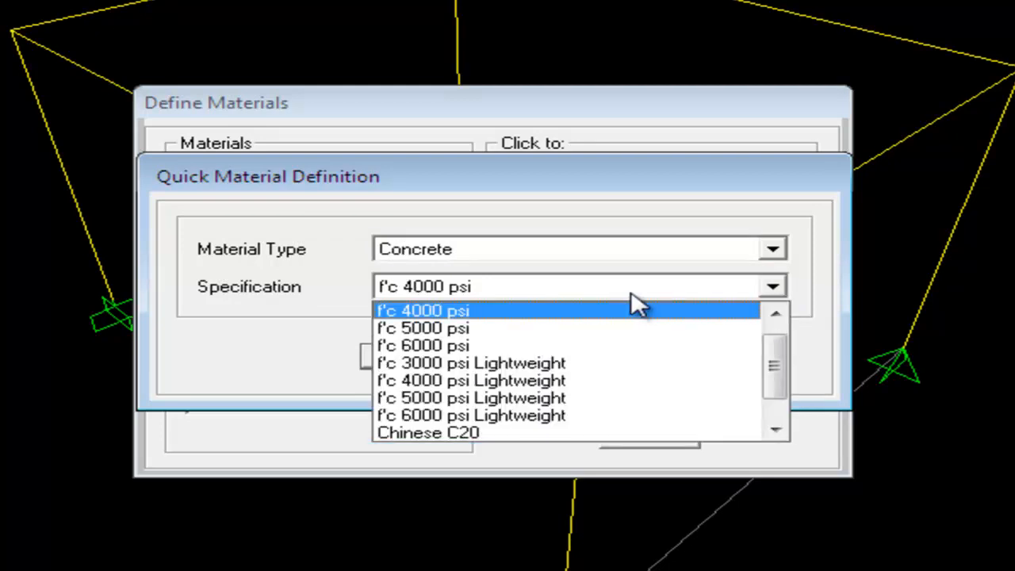
left_click(637, 307)
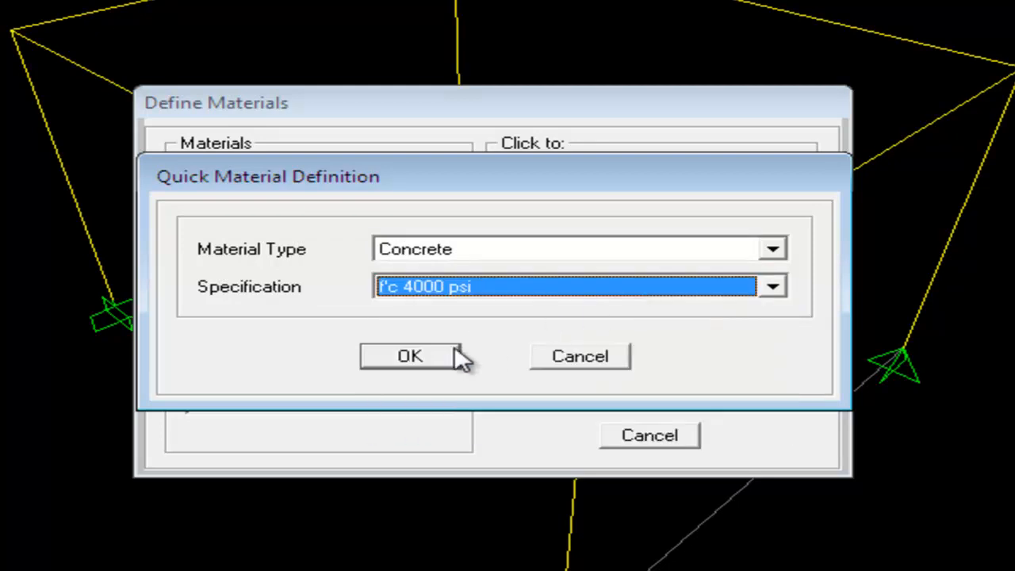
left_click(428, 361)
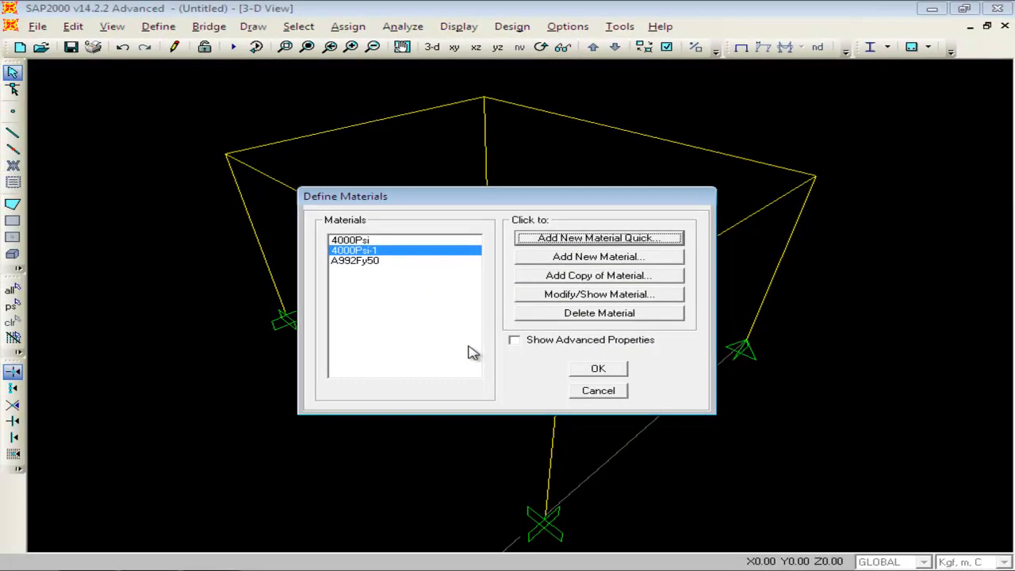
Rename the newly added concrete material as "4000Psi-1 beton1" in its property data
left_click(594, 295)
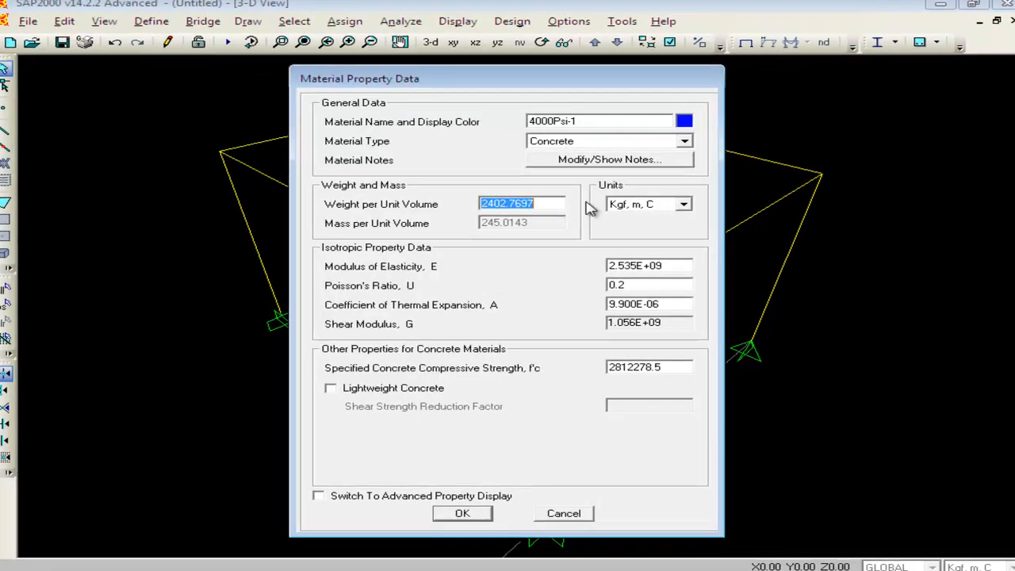
left_click(627, 90)
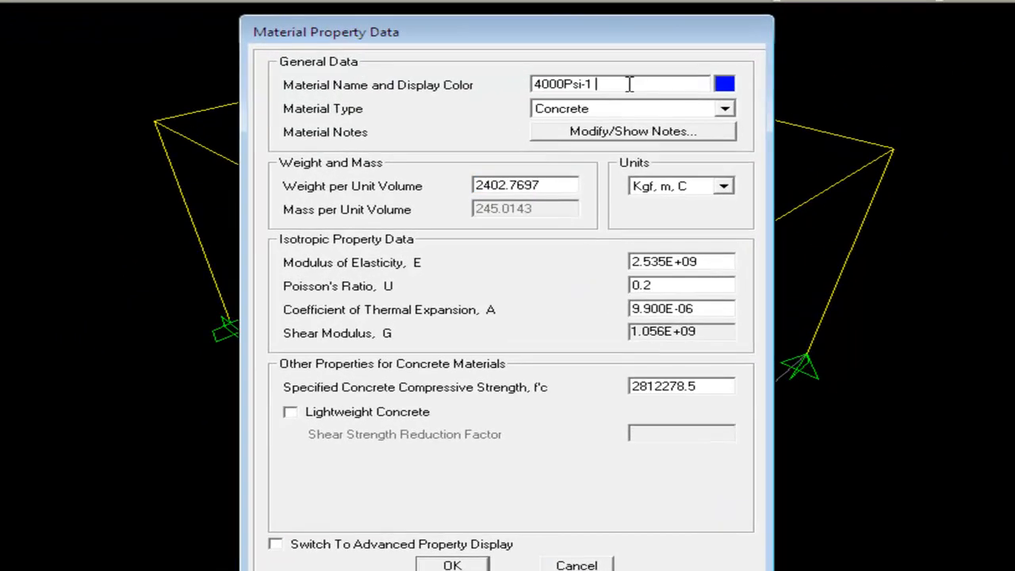
type("beton1")
left_click(454, 565)
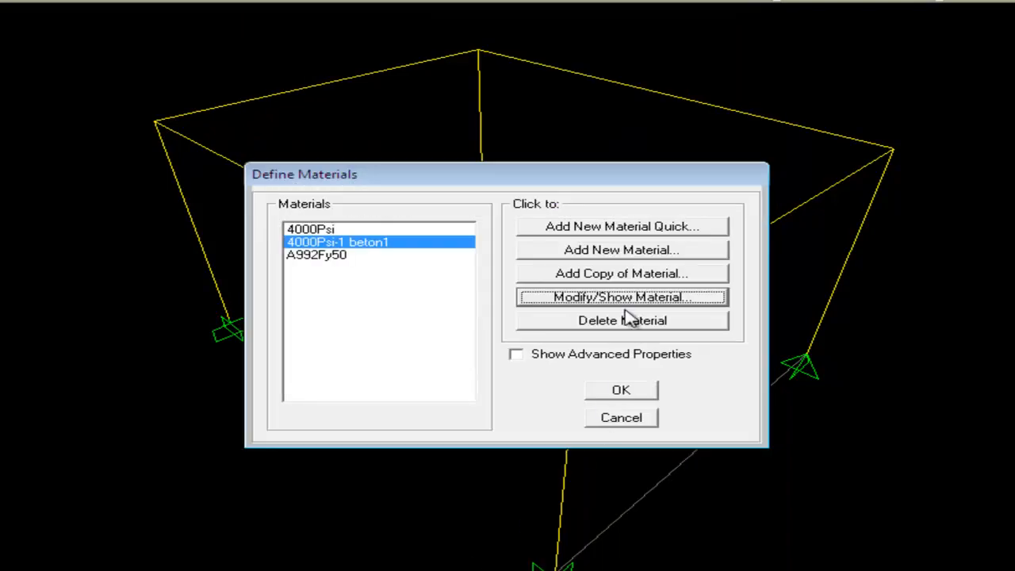
Quick-add a new rebar material with the ASTM A615 Grade 60 specification
left_click(642, 230)
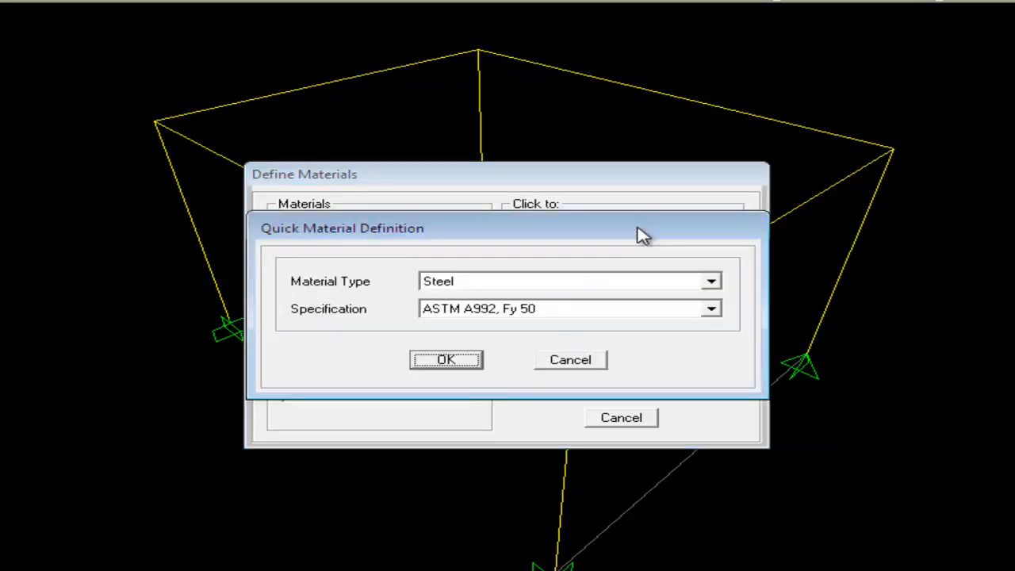
left_click(711, 281)
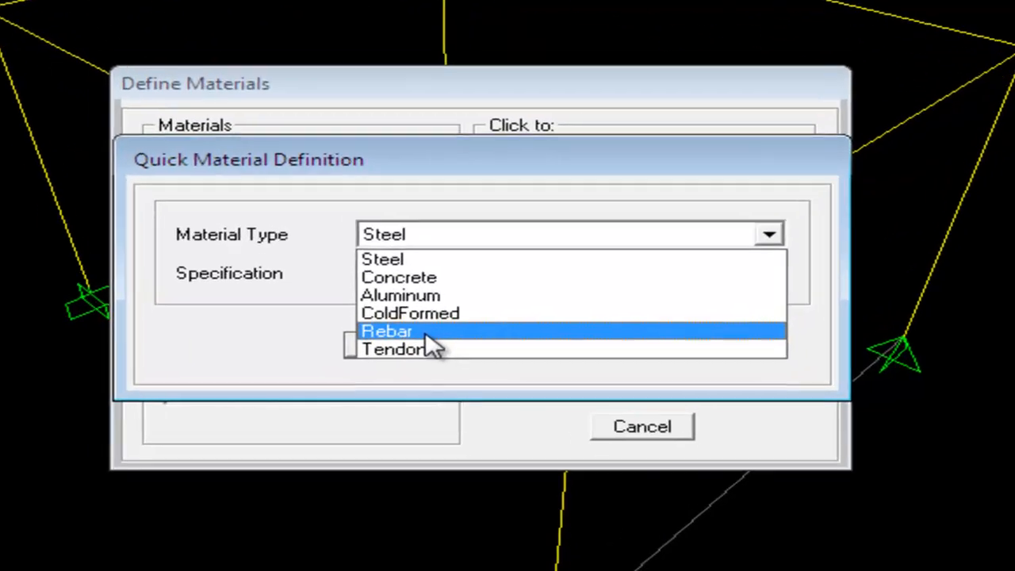
left_click(426, 333)
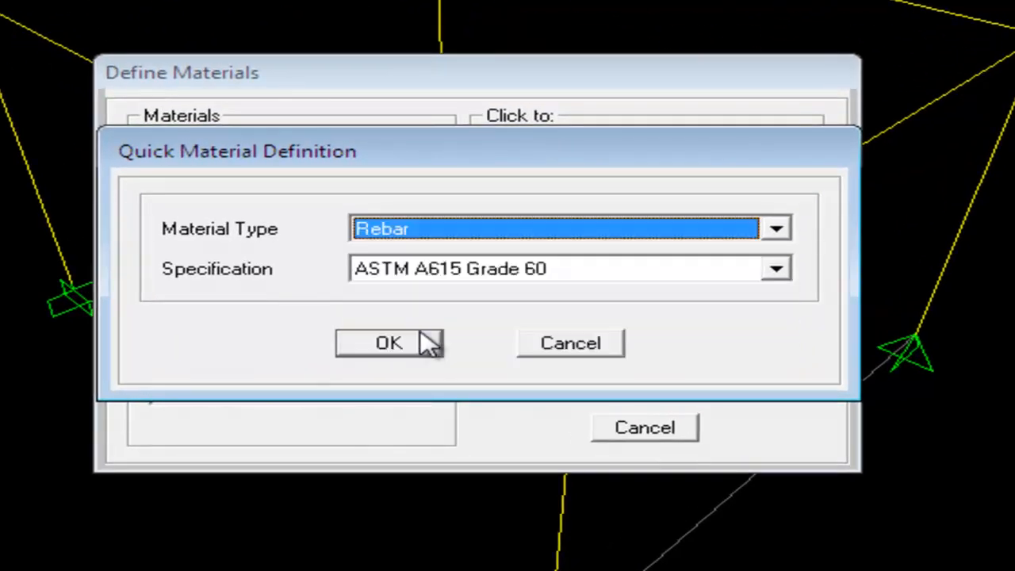
left_click(681, 277)
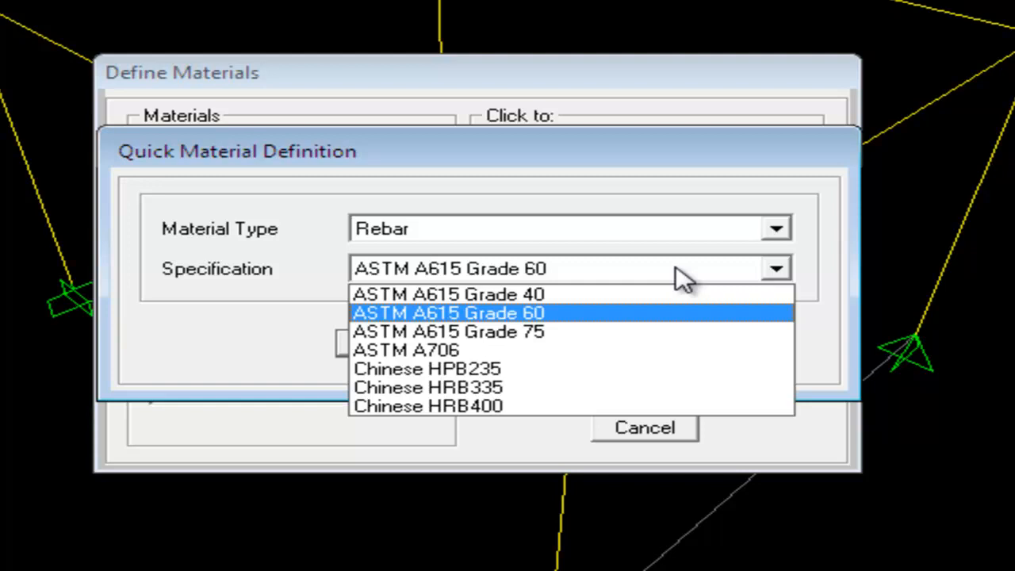
left_click(681, 277)
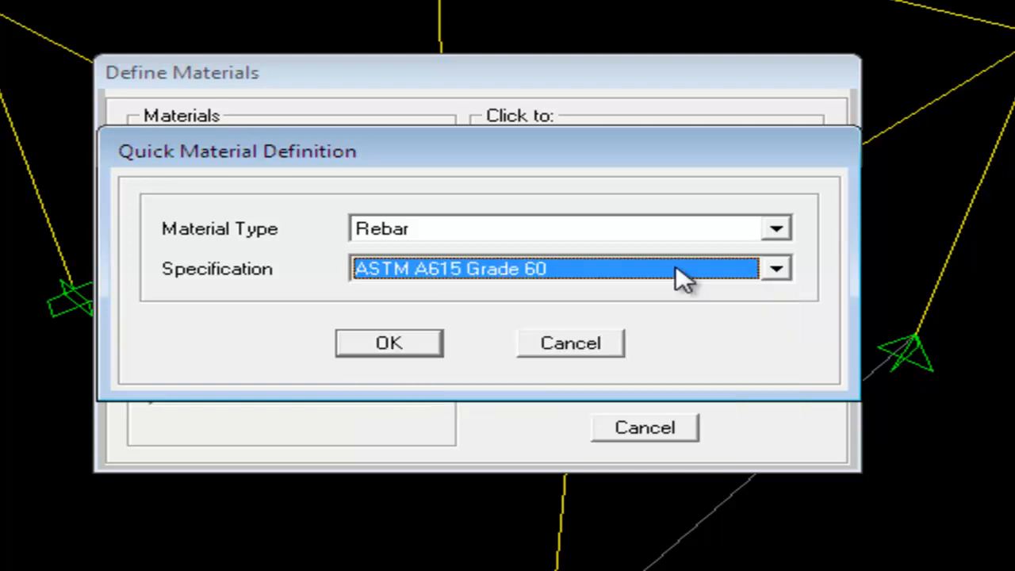
left_click(410, 349)
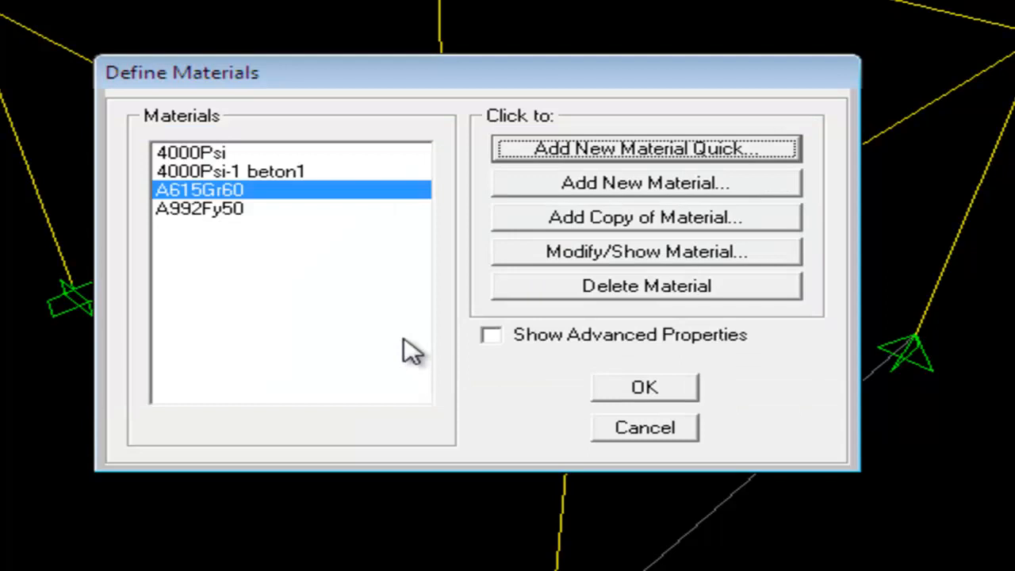
Rename the new rebar material as "A615Gr60 rebar" and accept the material definitions
left_click(668, 252)
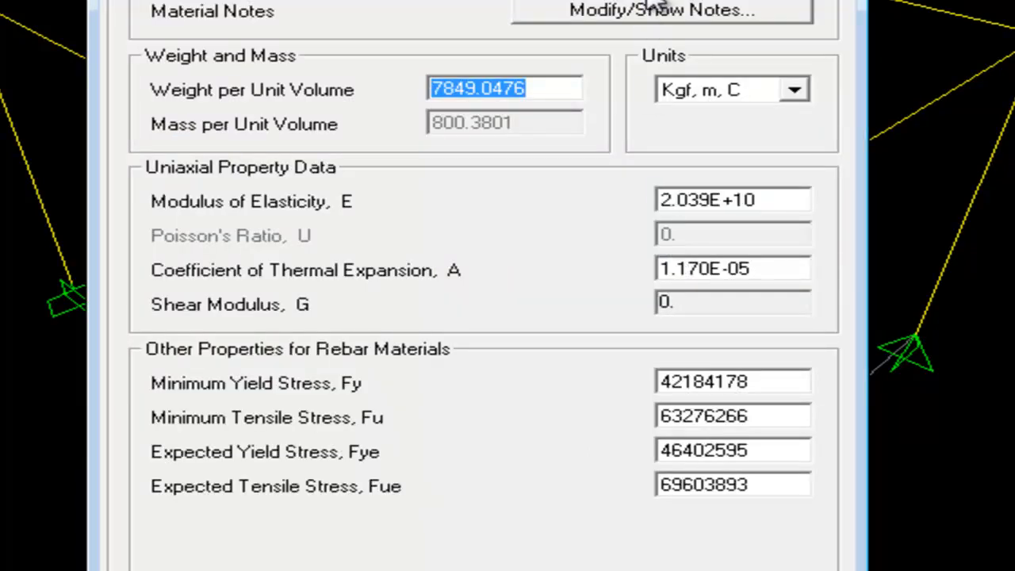
left_click(666, 81)
type("rebar")
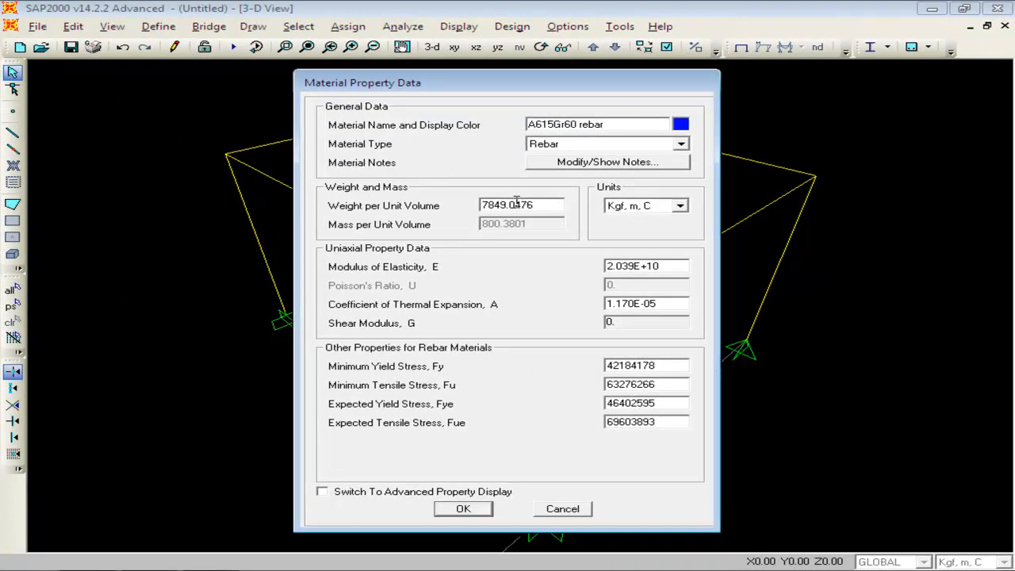
left_click(468, 509)
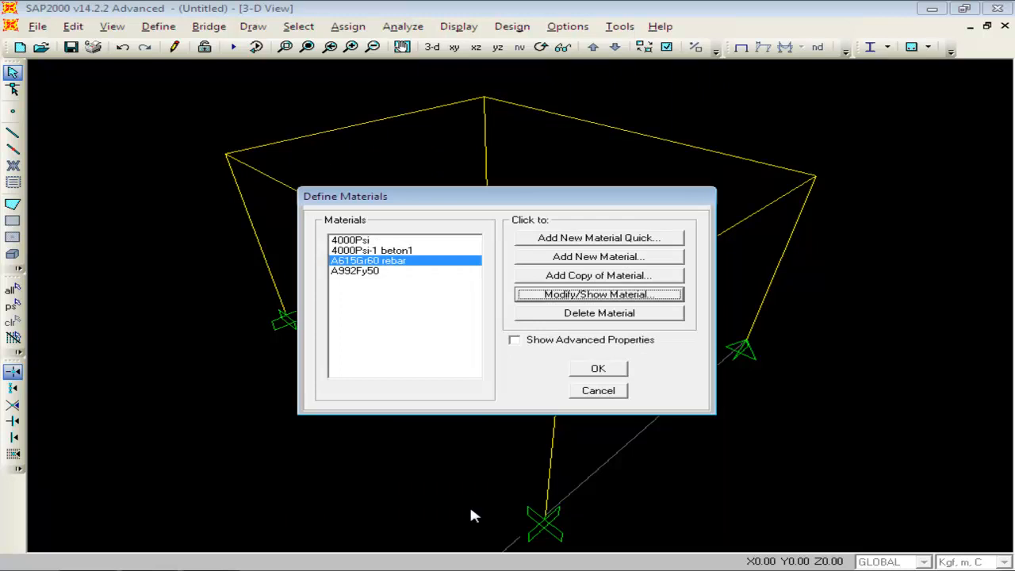
left_click(599, 369)
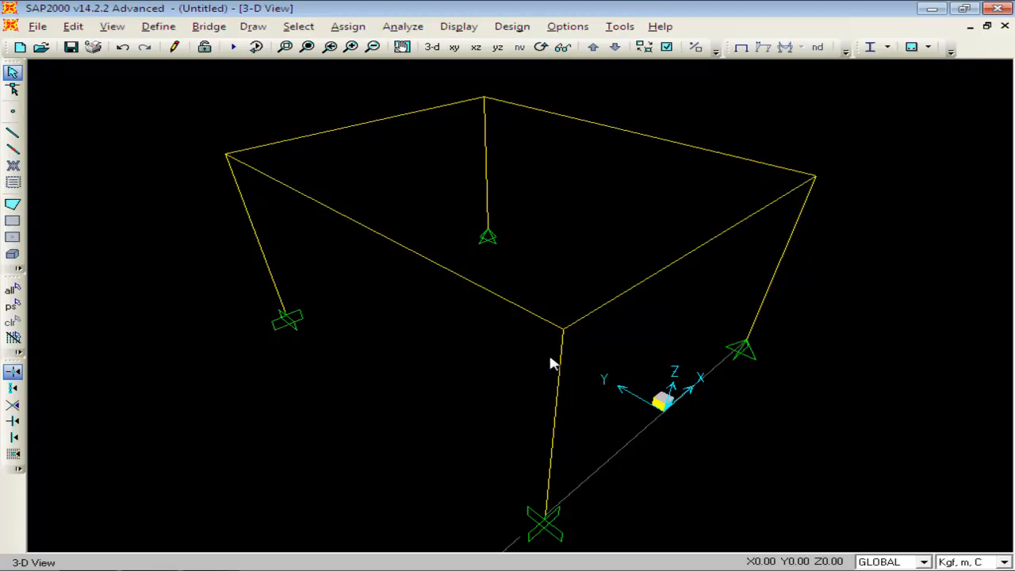
Add a new frame section property of the Concrete type with a rectangular shape
left_click(171, 30)
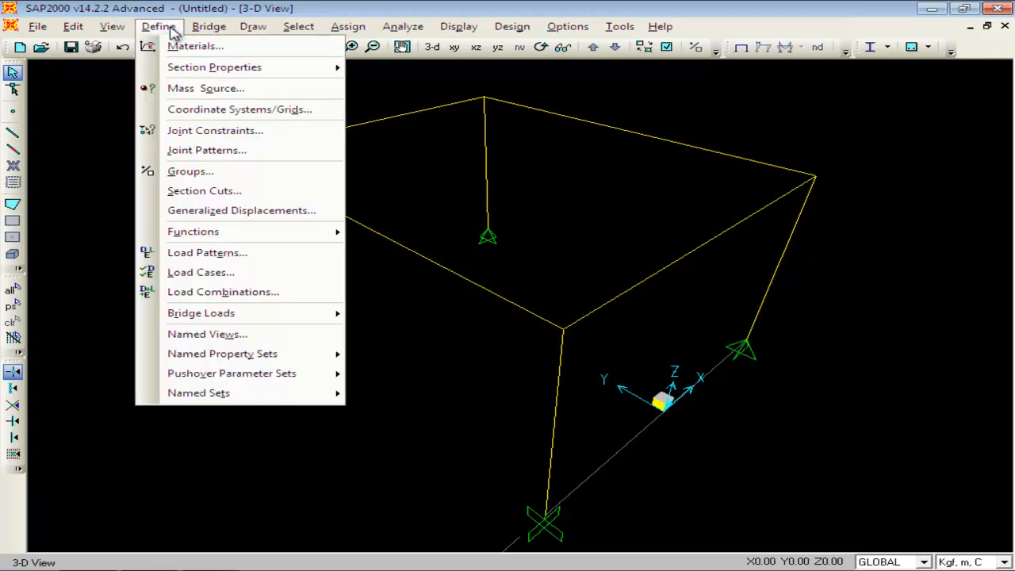
mouse_move(184, 77)
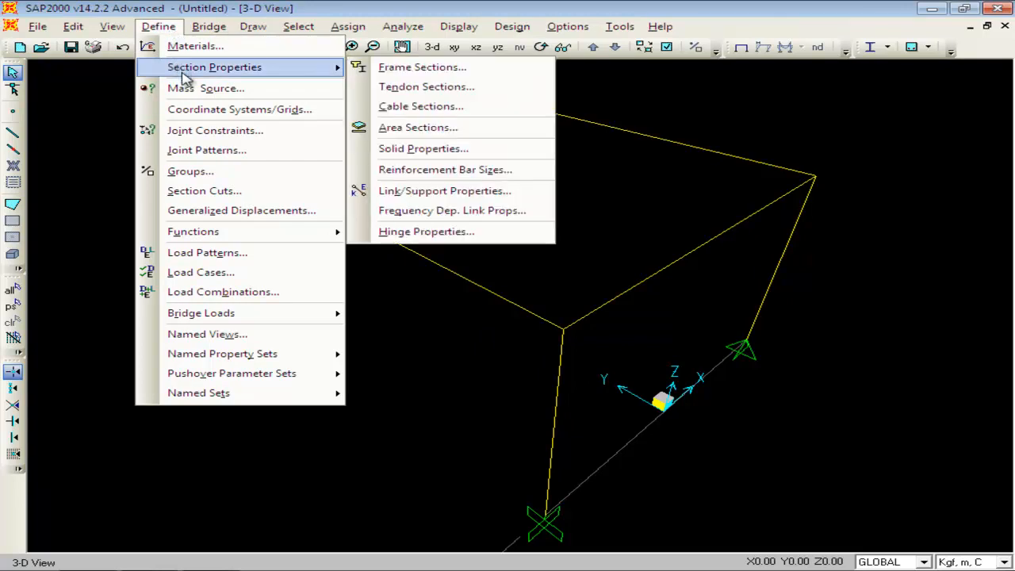
left_click(418, 70)
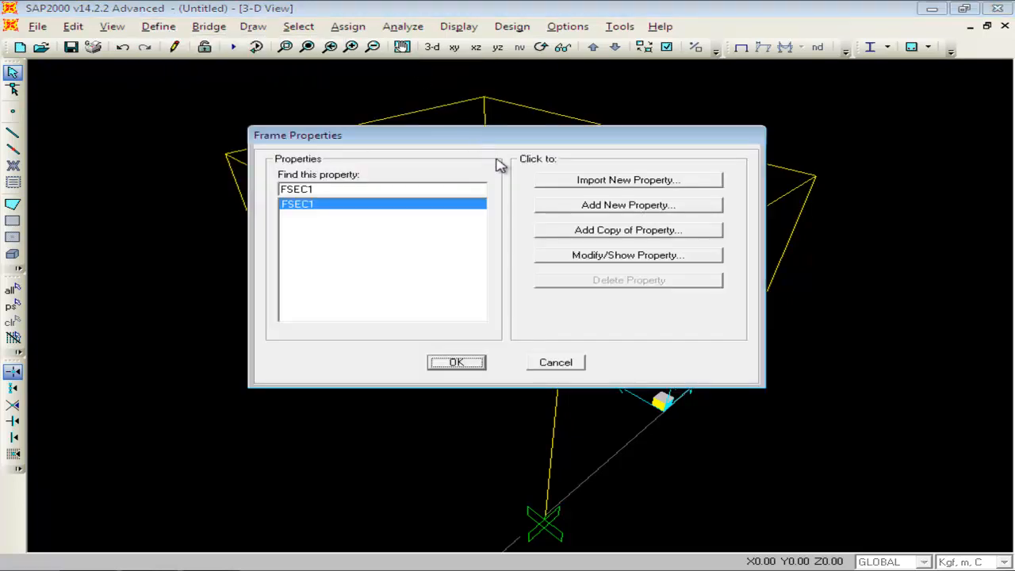
left_click(655, 207)
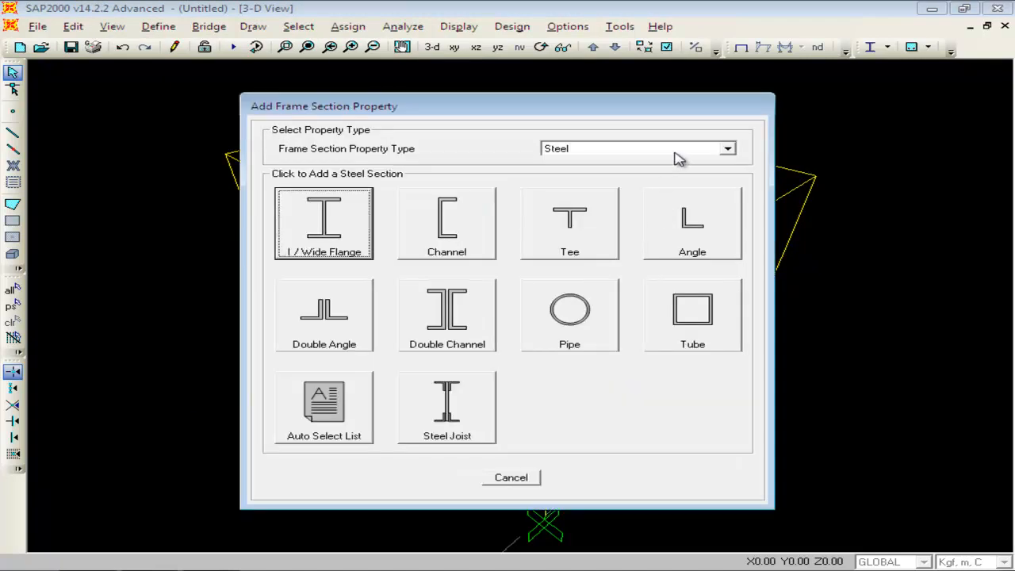
left_click(678, 150)
left_click(599, 184)
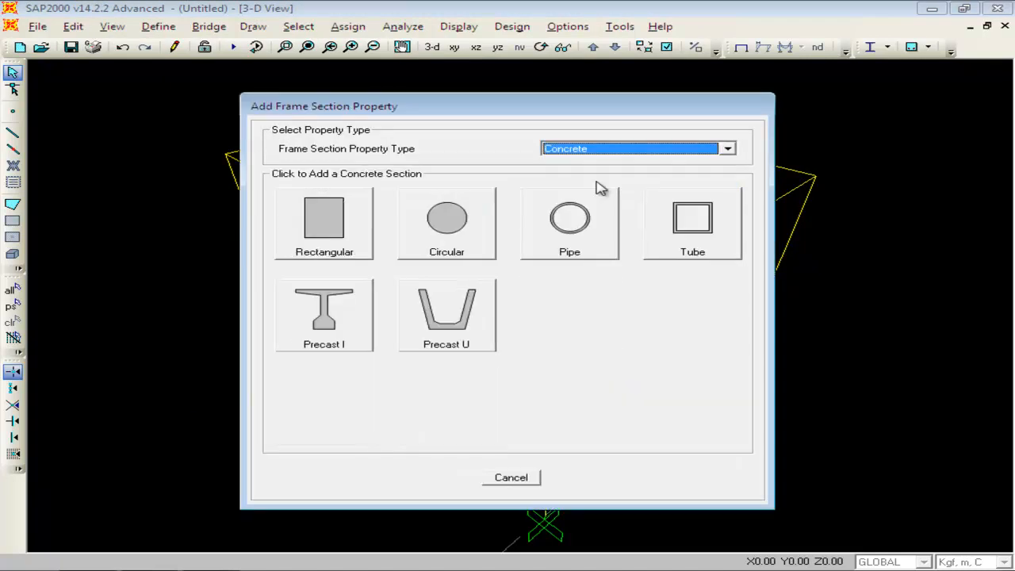
left_click(367, 228)
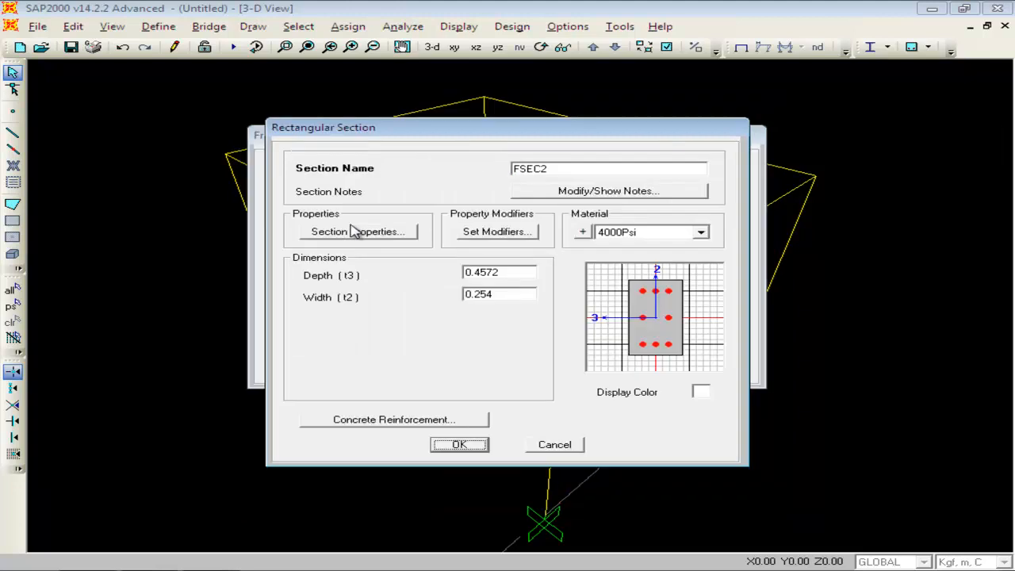
Name the rectangular section "balok1 30.40" and set its depth to 40 cm and its width to 30 cm
left_click_drag(564, 169, 409, 169)
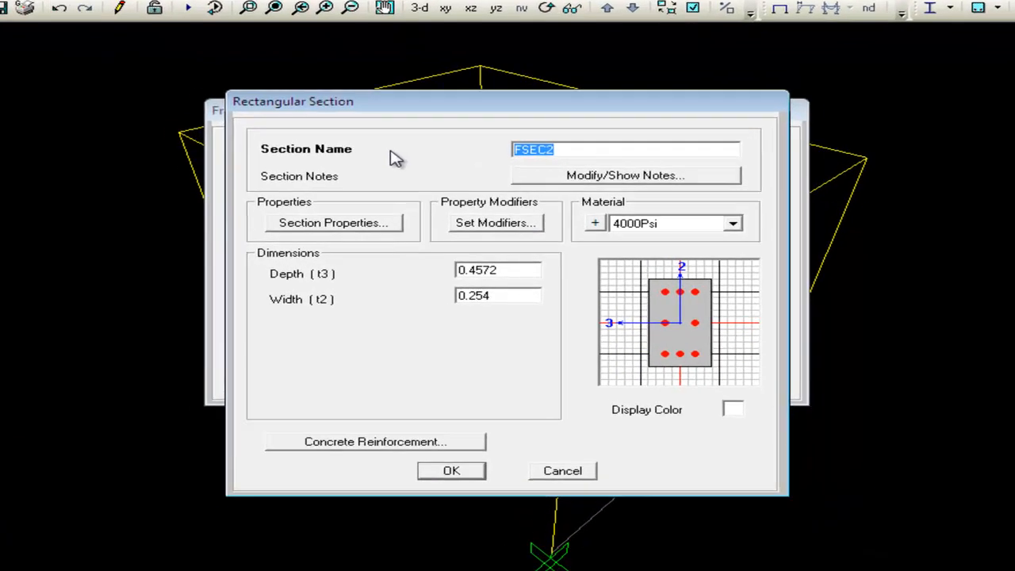
type("balok1 30")
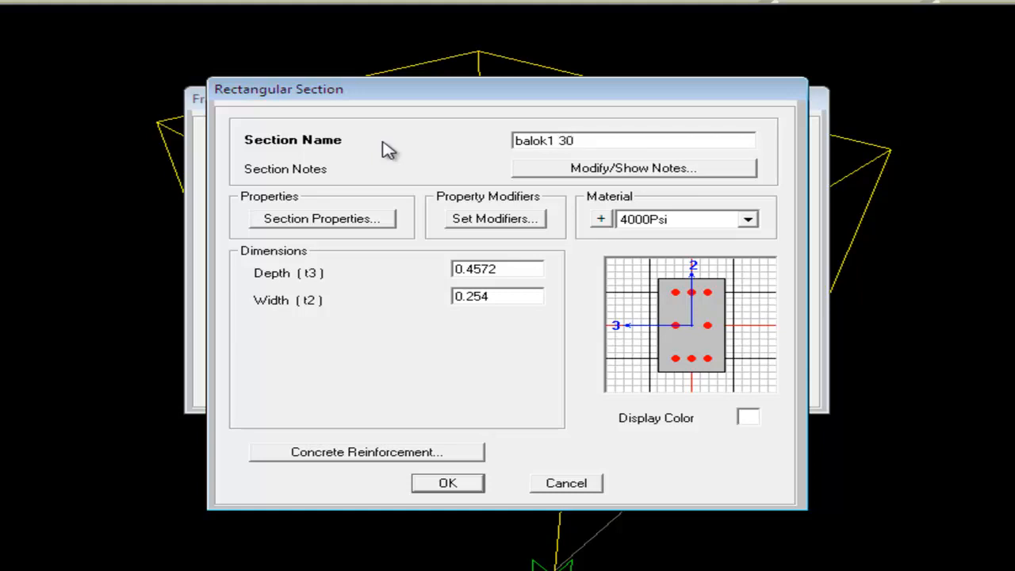
type("40")
double_click(505, 269)
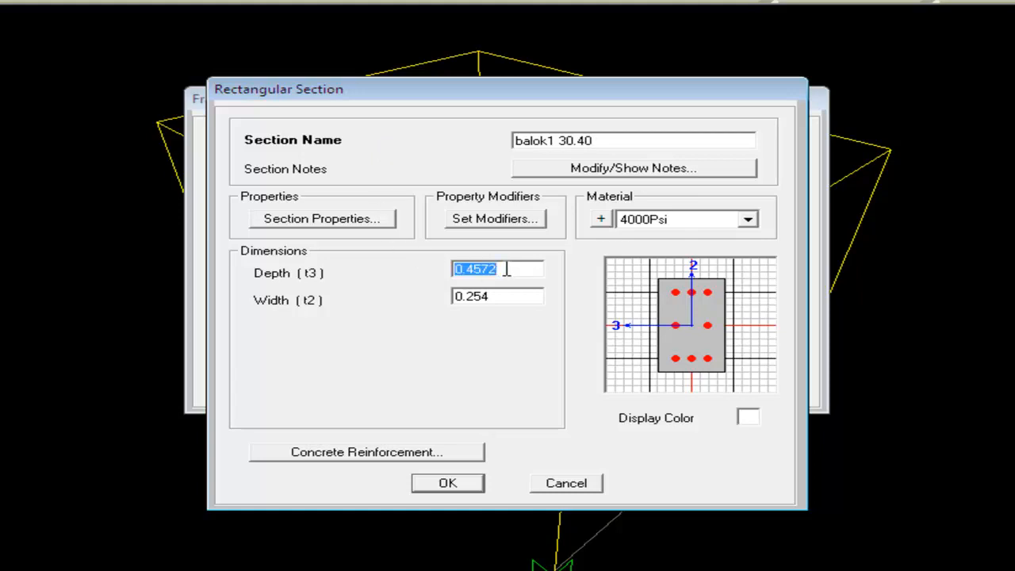
type("40cm")
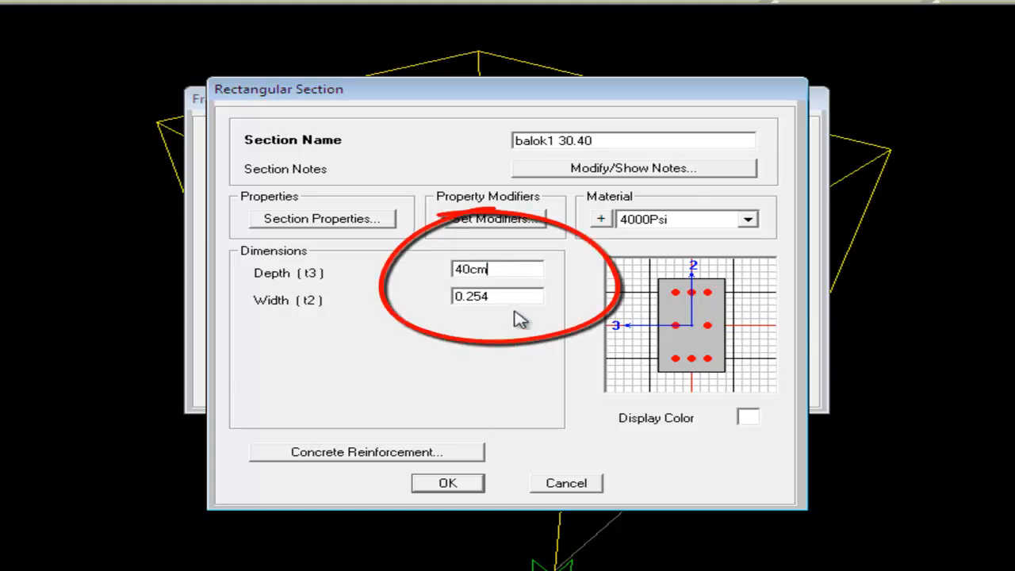
double_click(507, 299)
type("30cm")
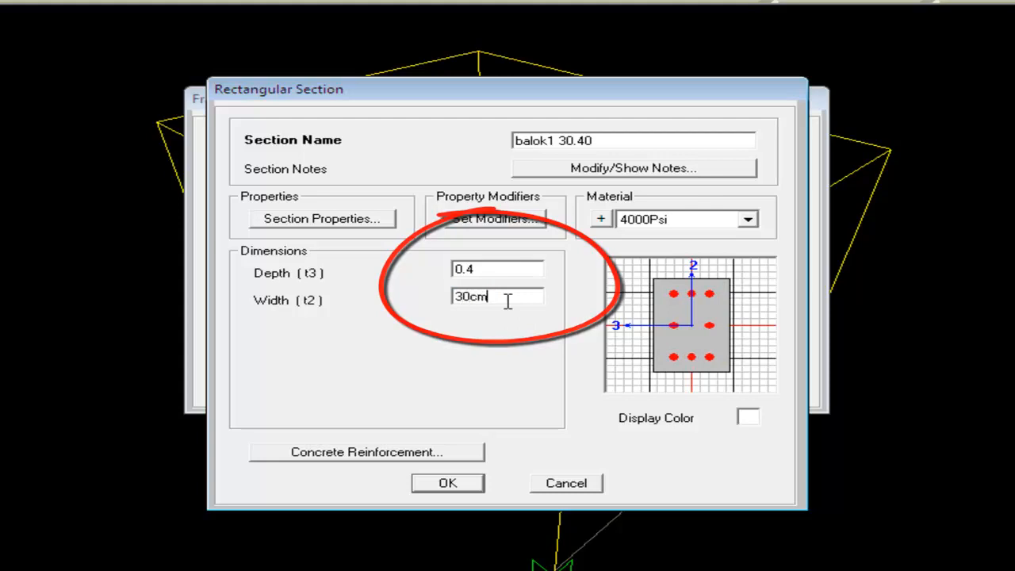
double_click(510, 272)
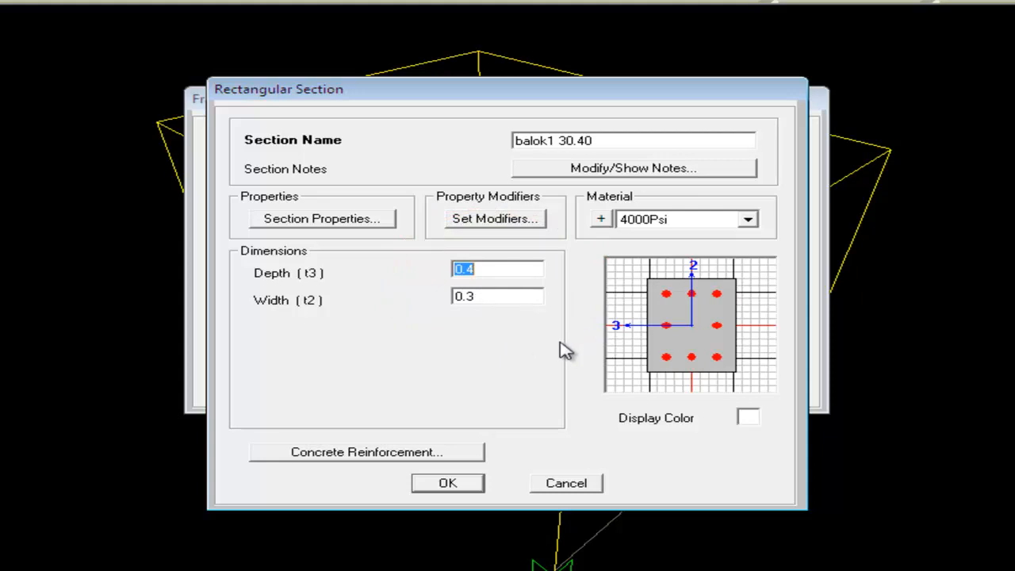
Try to assign the "4000Psi-1 beton1" material to the section through the material definitions
left_click(603, 221)
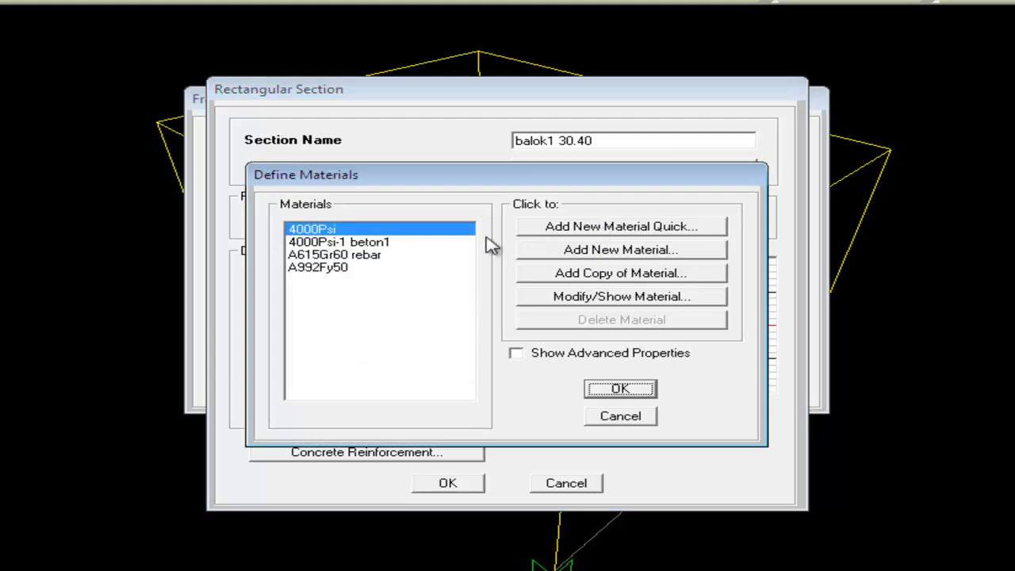
left_click(385, 243)
left_click(620, 391)
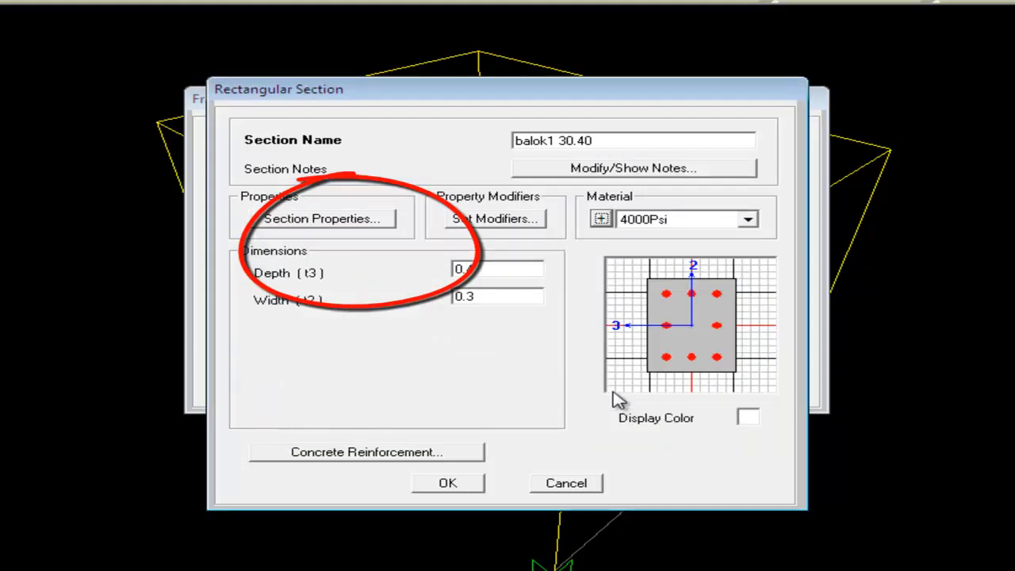
Set the beam section's reinforcement design type to Beam (M3 Design Only) and pick A615Gr60 rebar for the longitudinal bars
left_click(445, 457)
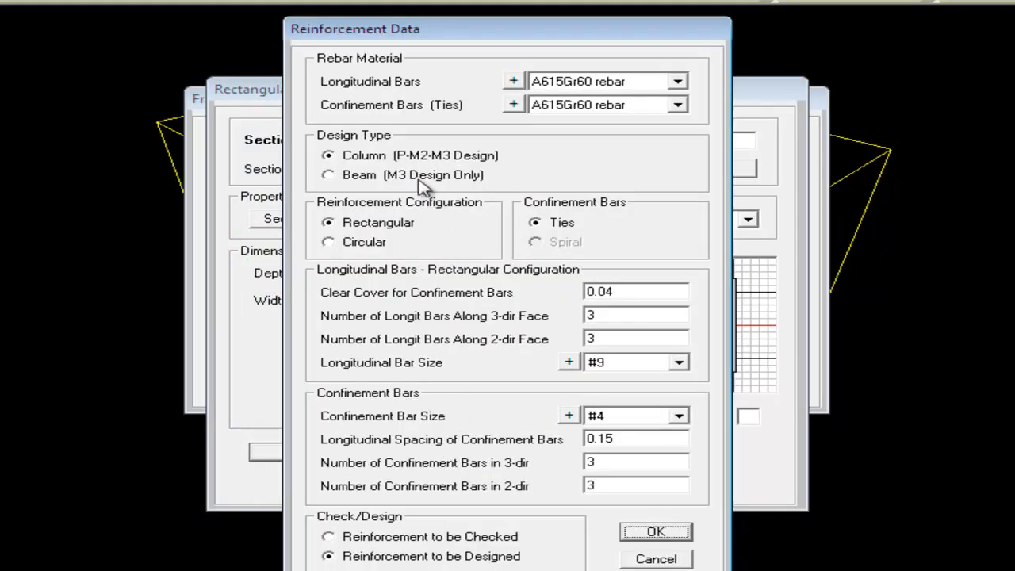
left_click(330, 175)
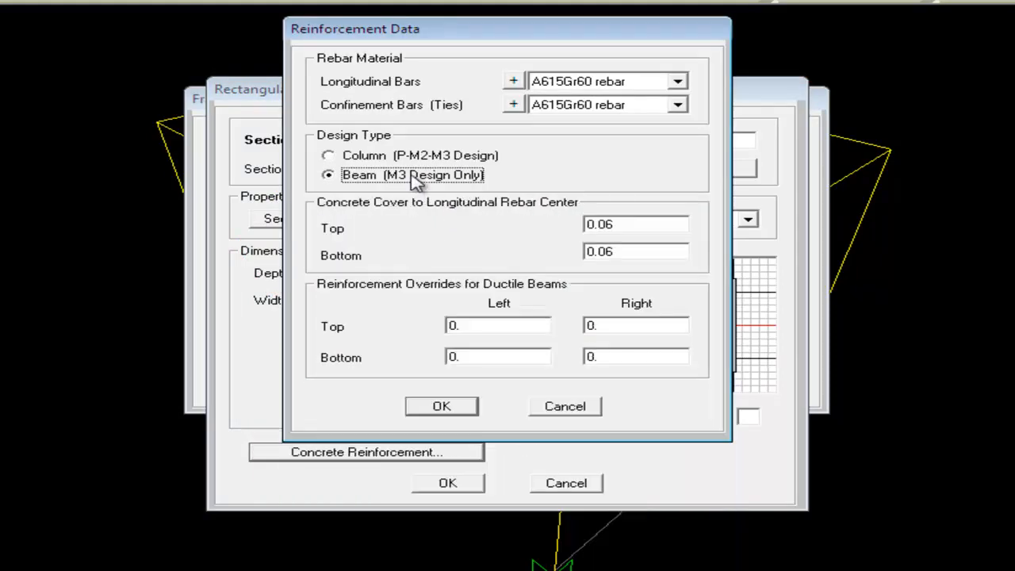
left_click(513, 83)
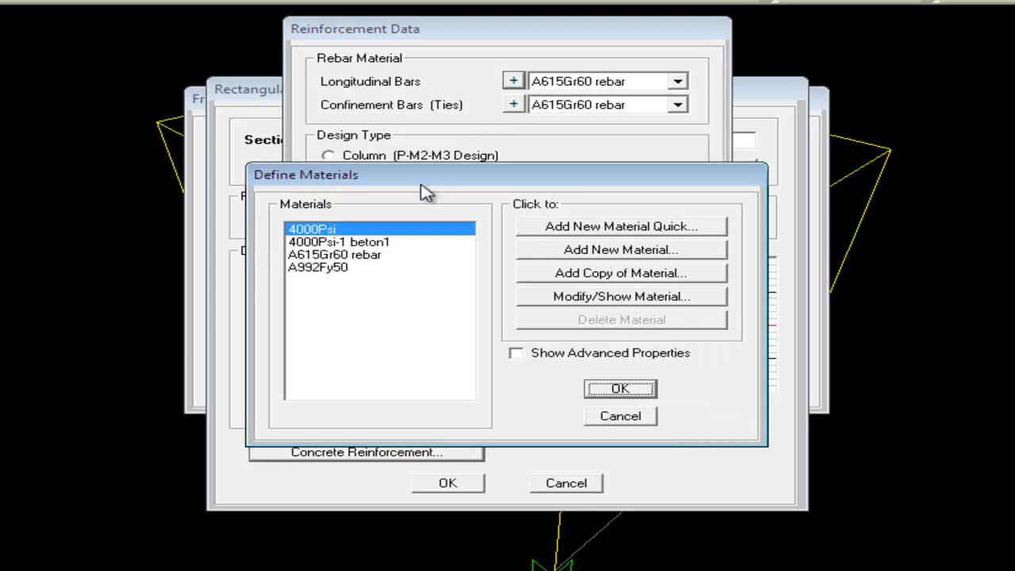
left_click(375, 256)
left_click(620, 389)
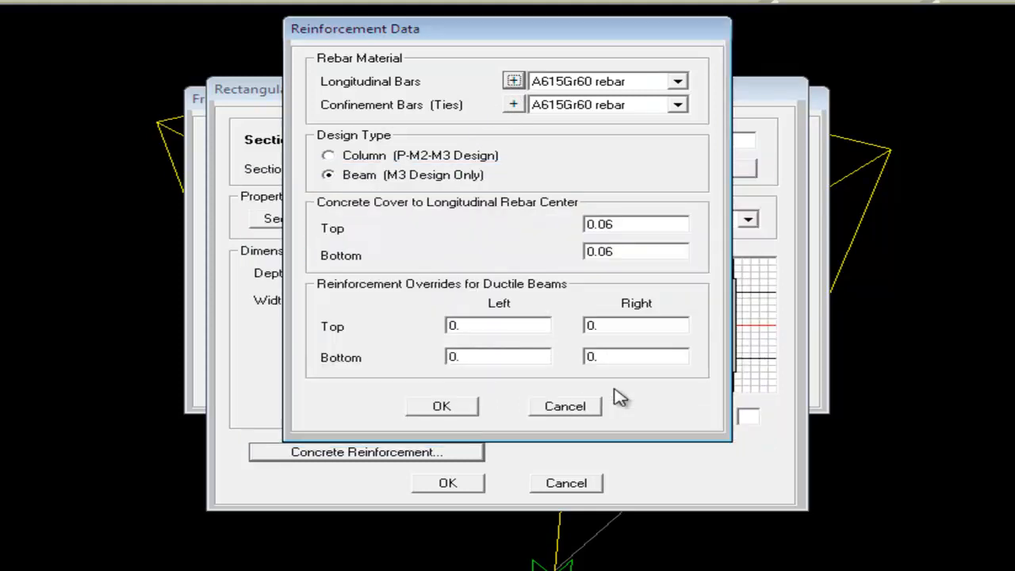
Pick A615Gr60 rebar for the confinement bars and accept the beam section with its reinforcement
left_click(515, 106)
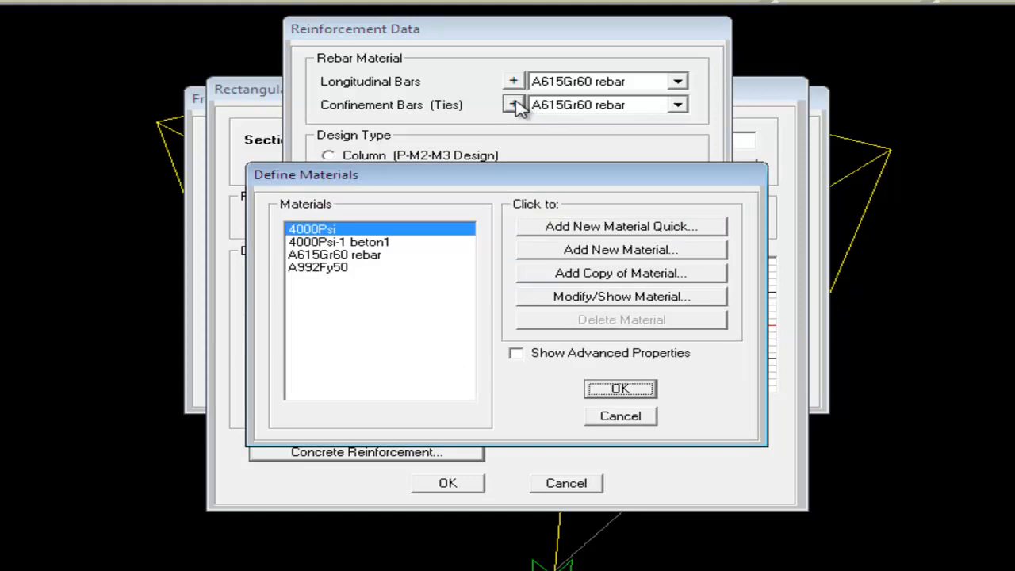
left_click(374, 256)
left_click(631, 392)
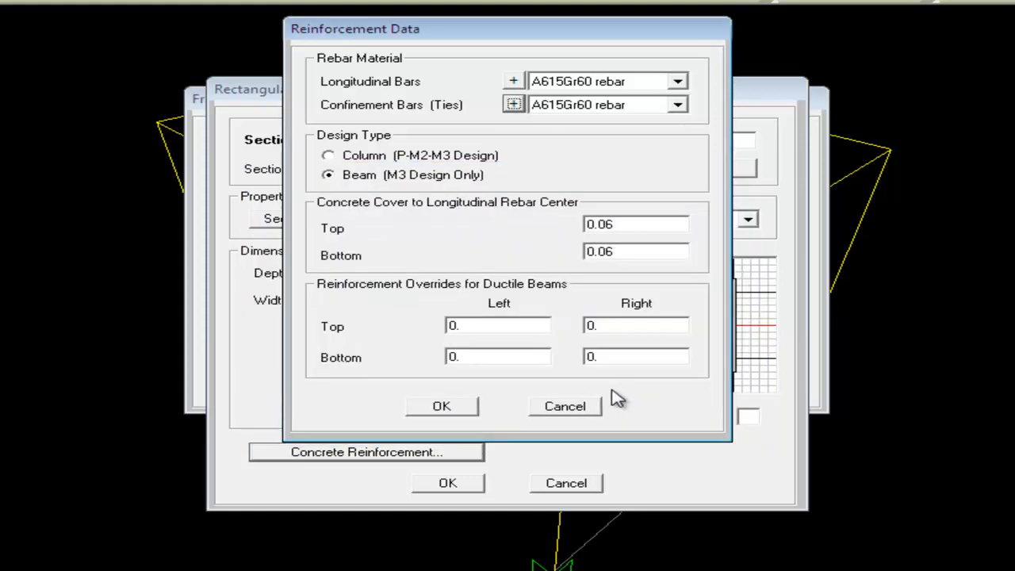
left_click(466, 407)
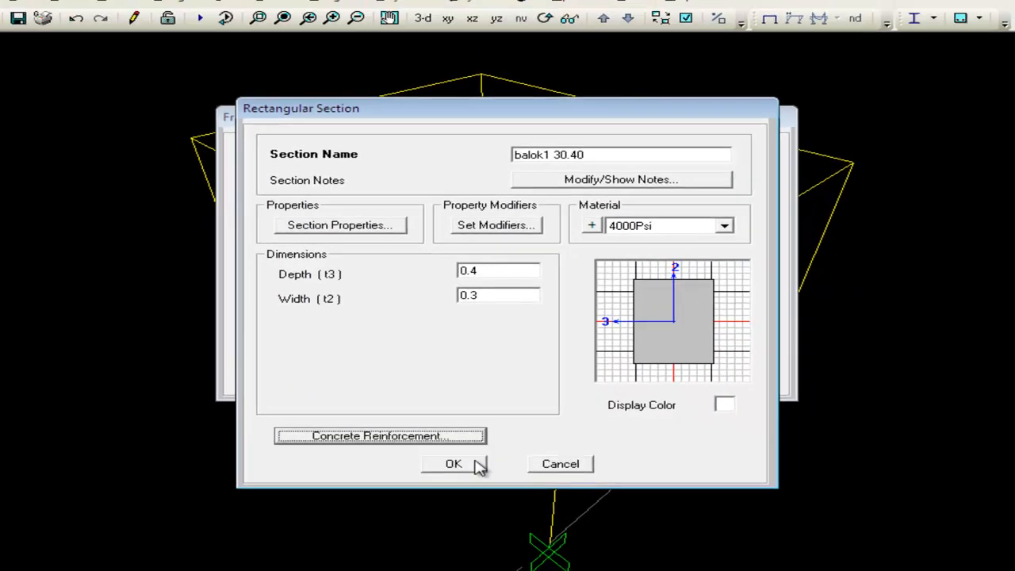
left_click(476, 466)
left_click(479, 369)
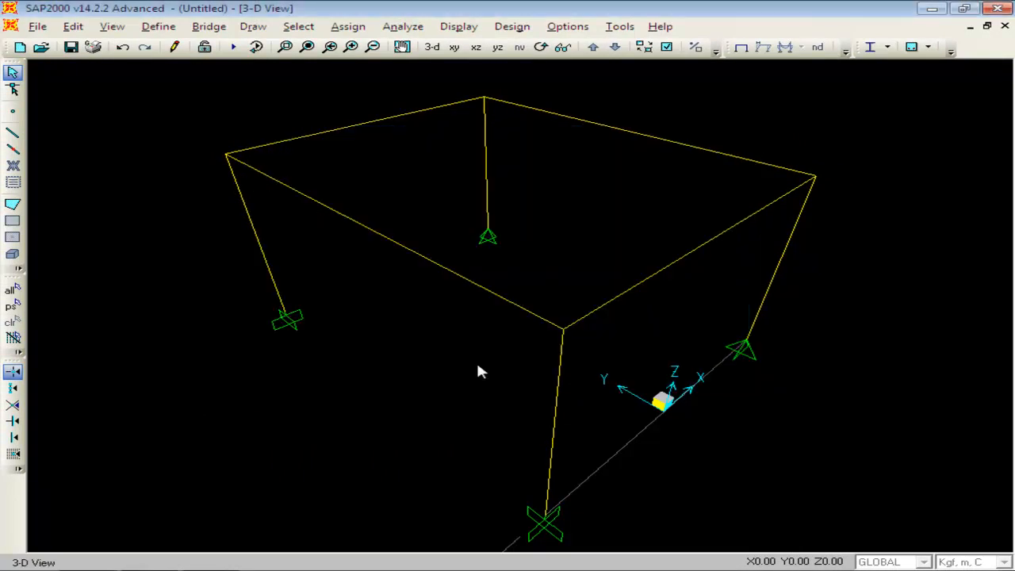
Add a new rectangular concrete frame section named "kolom 30.30"
left_click(159, 27)
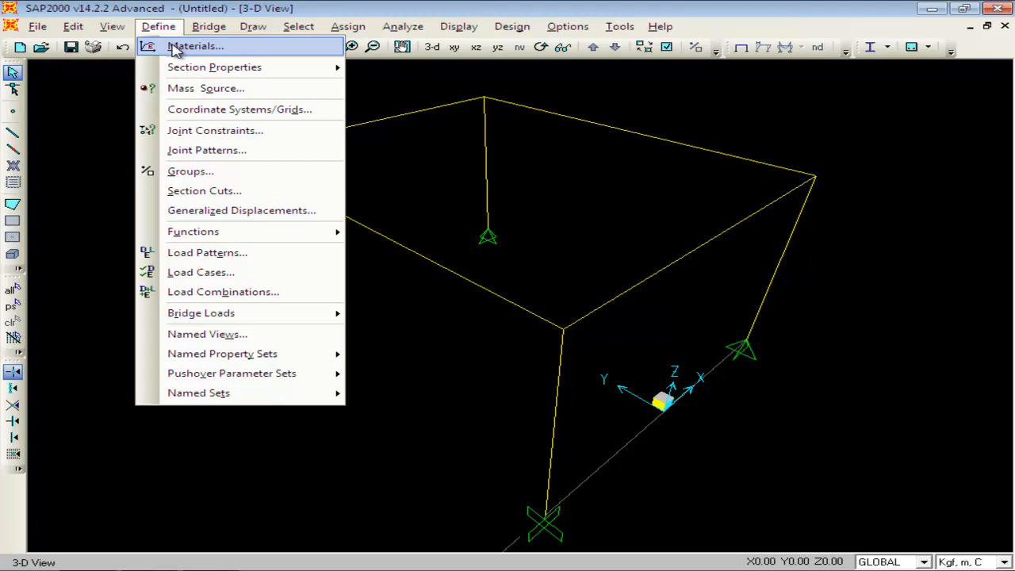
mouse_move(194, 72)
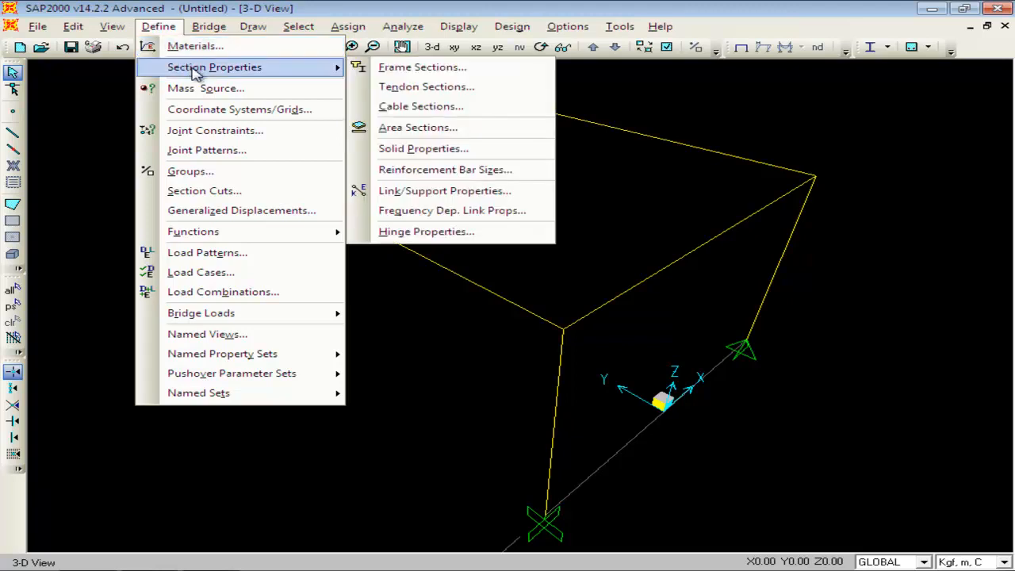
left_click(418, 68)
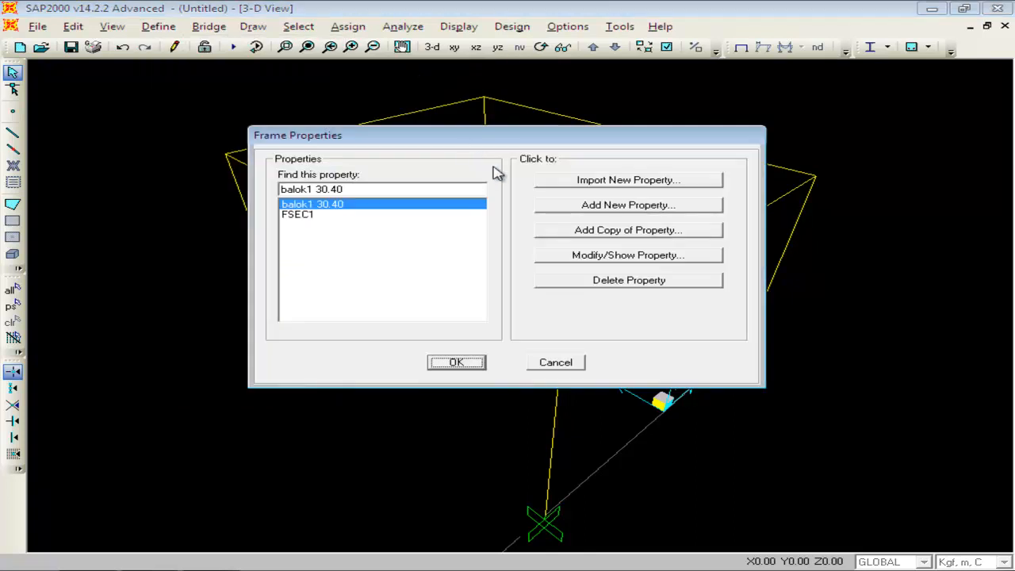
left_click(671, 208)
left_click(341, 225)
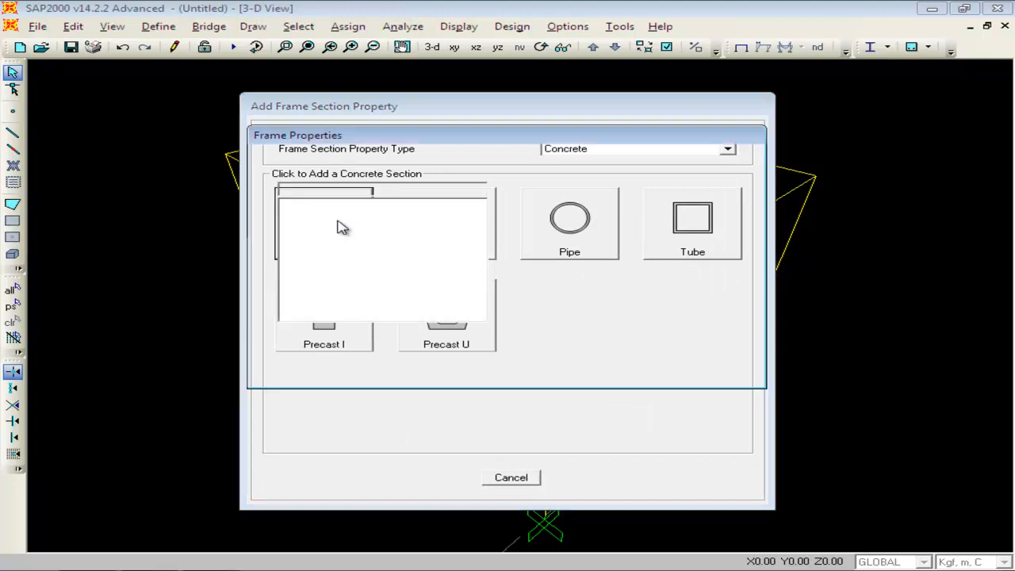
left_click_drag(576, 170, 421, 177)
type("kolom 30.30")
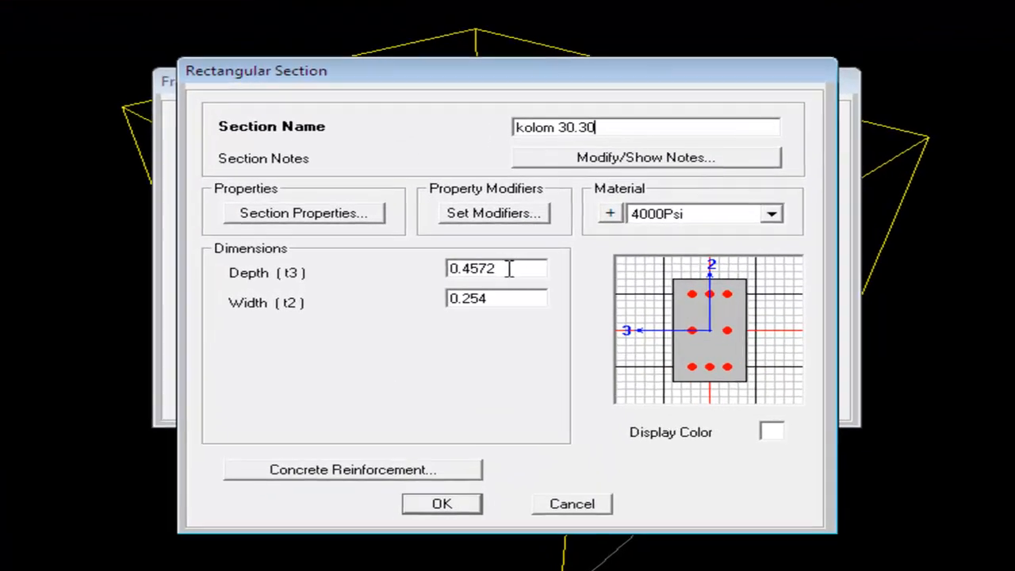
double_click(509, 270)
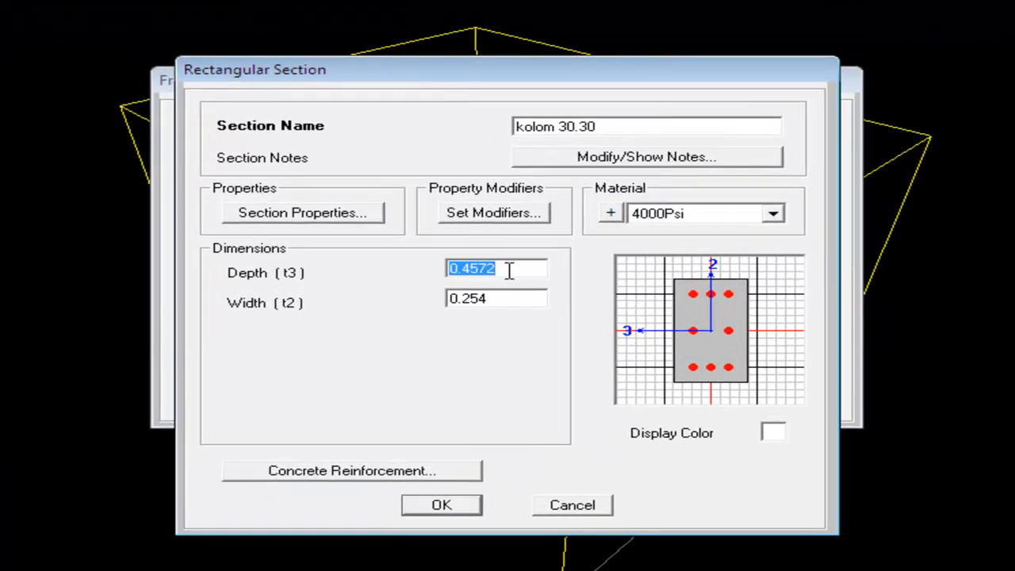
type("30")
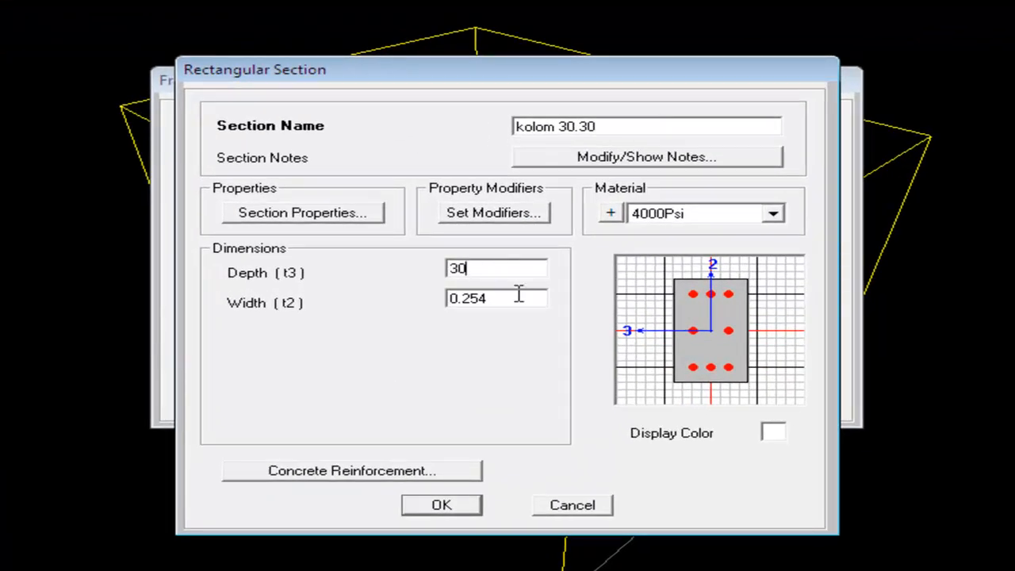
double_click(518, 295)
type("30")
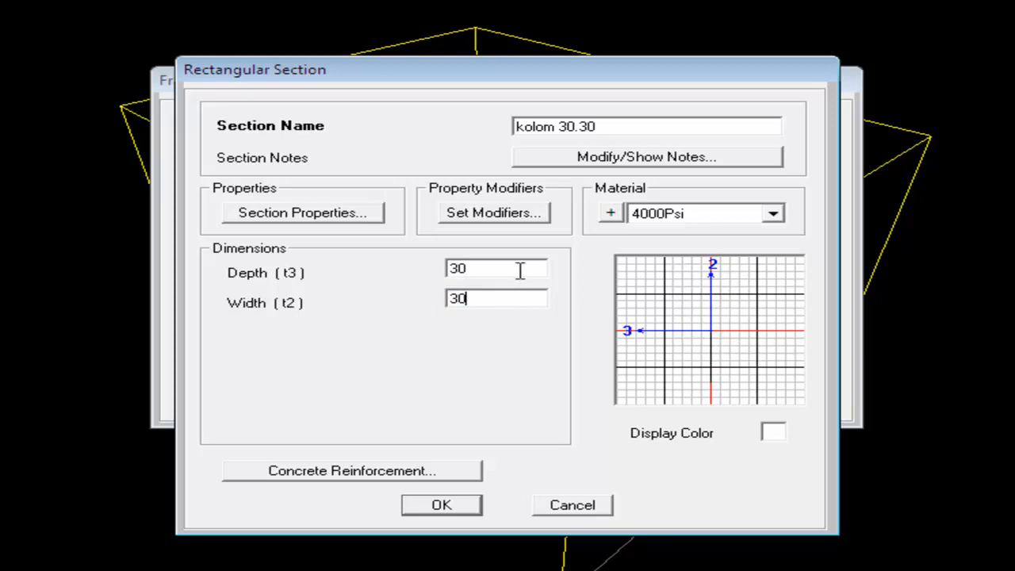
Set the column section's depth and width to 30 cm each
double_click(519, 270)
type("30cm")
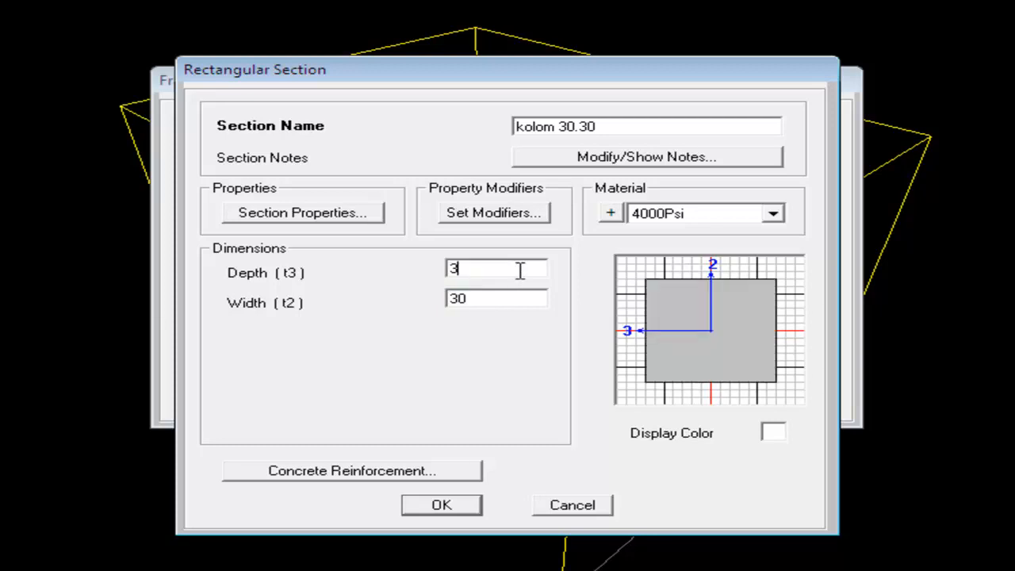
double_click(518, 298)
type("30cm")
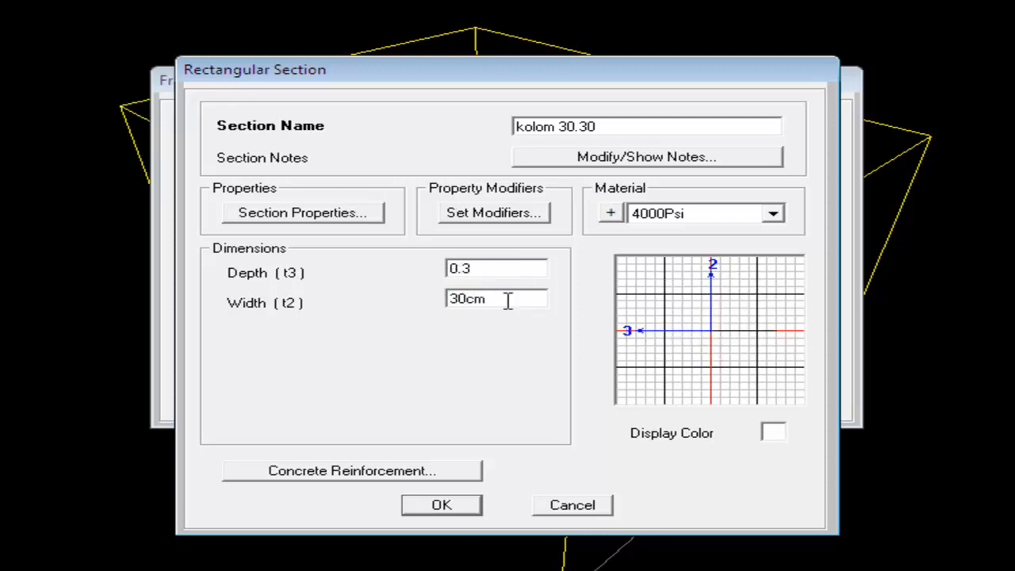
double_click(506, 270)
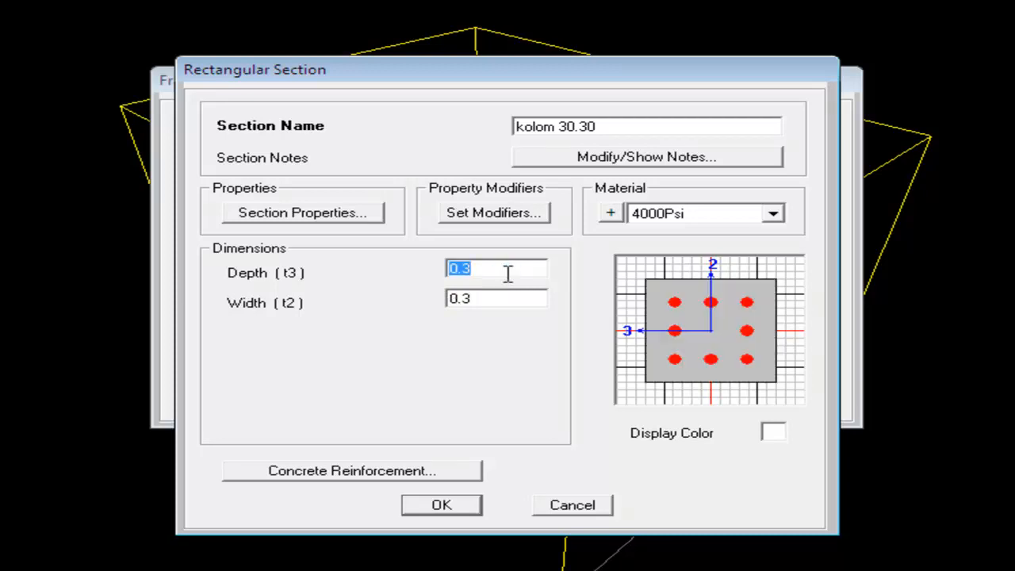
Examine the column section's reinforcement data and the defined reinforcing bar sizes without changing anything
left_click(429, 473)
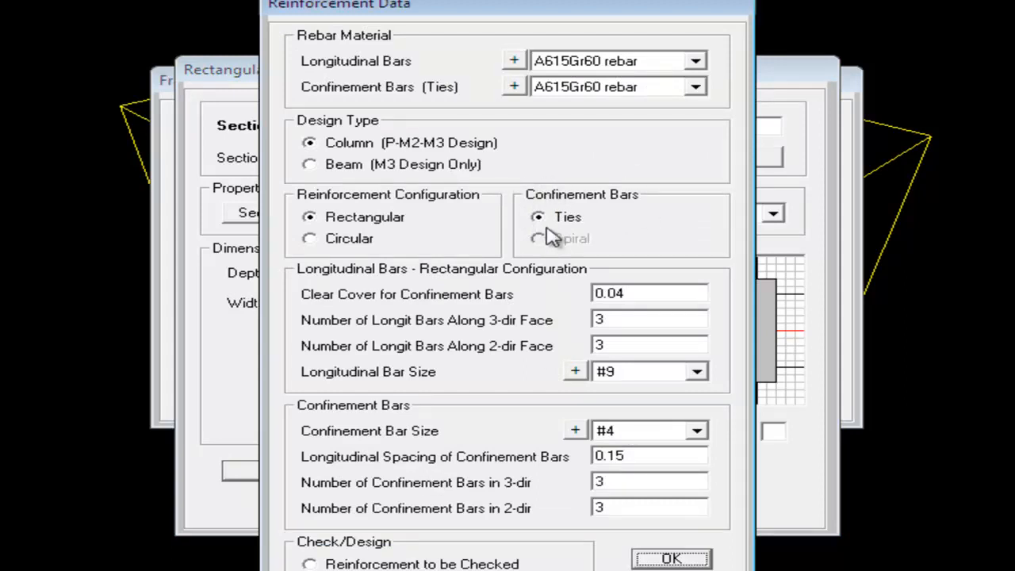
left_click(696, 372)
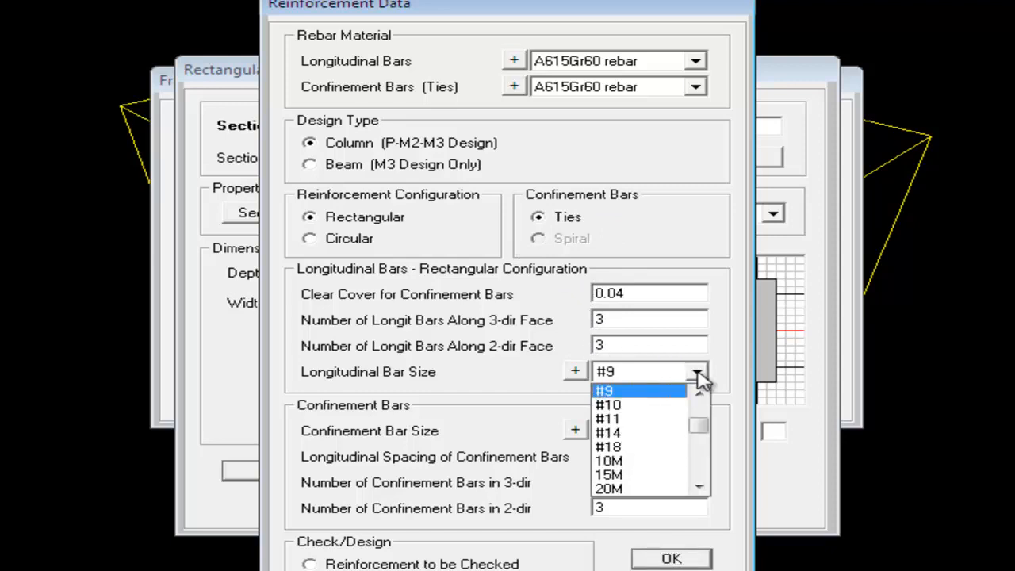
left_click(575, 375)
left_click(575, 373)
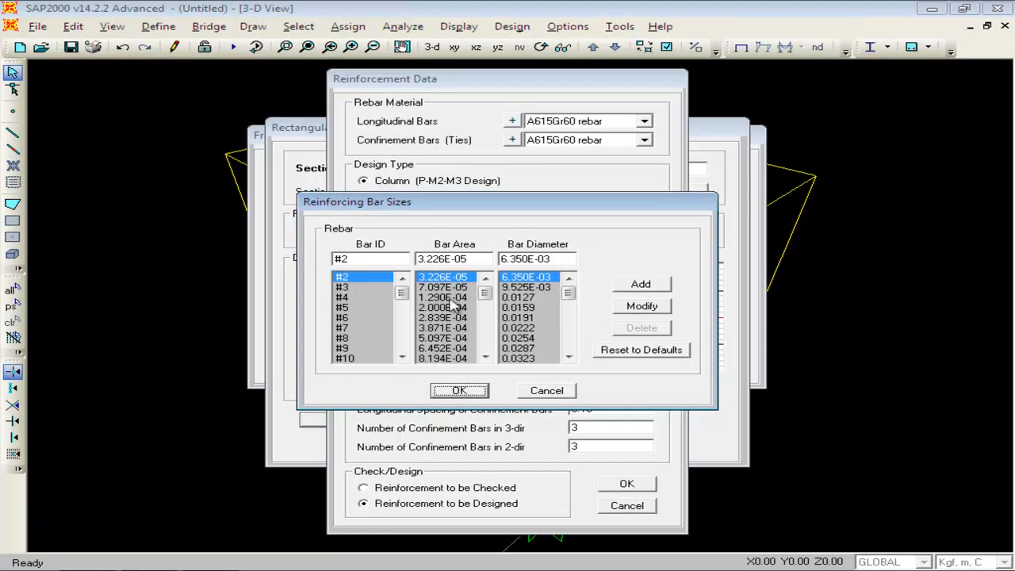
left_click(547, 391)
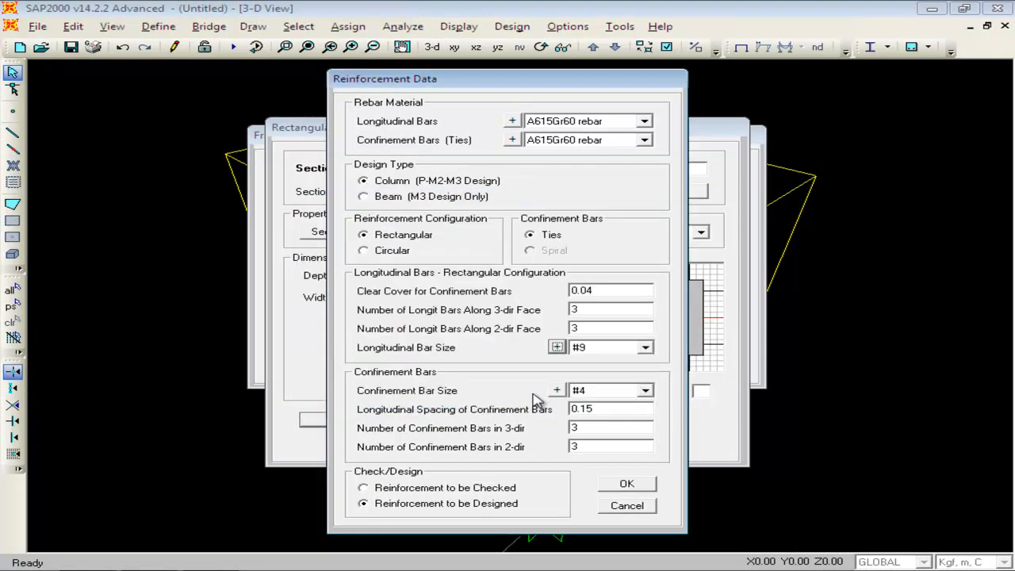
left_click(623, 506)
Accept the column section and switch the model units to Kgf, mm, C
left_click(481, 446)
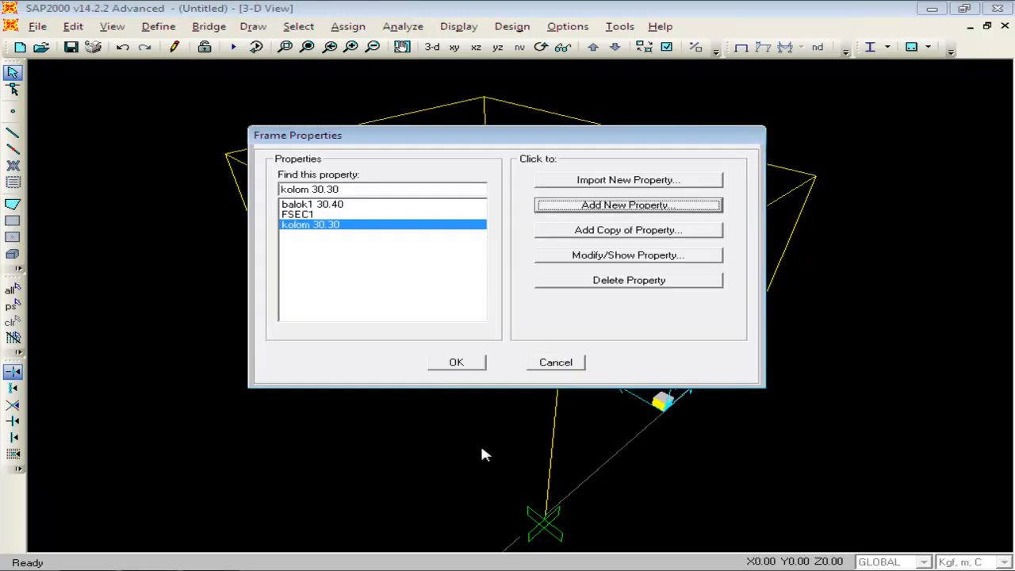
left_click(469, 367)
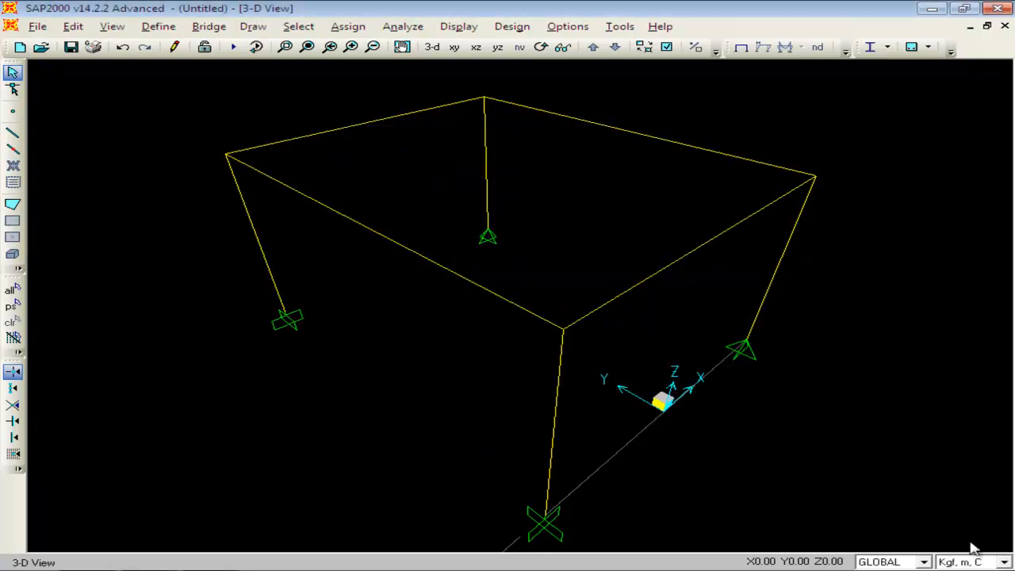
left_click(994, 563)
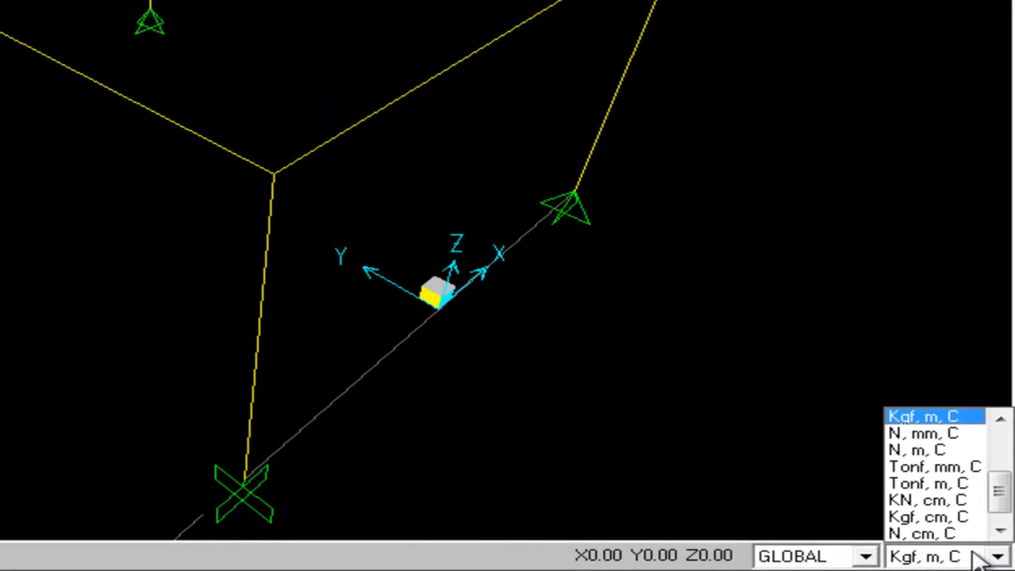
left_click(990, 417)
left_click(971, 418)
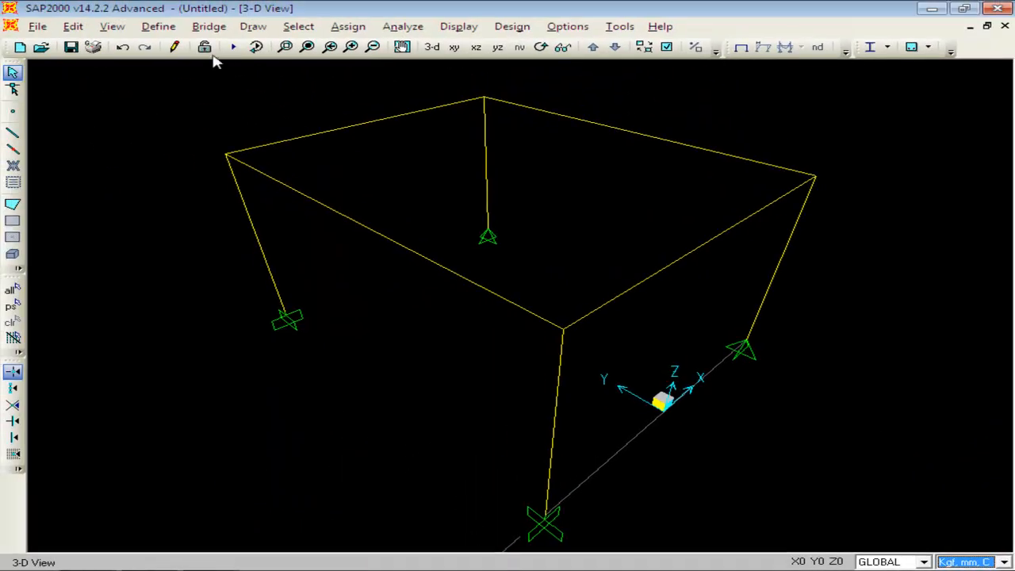
Modify the "kolom 30.30" section's concrete reinforcement to use 4 longitudinal bars along the 3-dir face
left_click(159, 26)
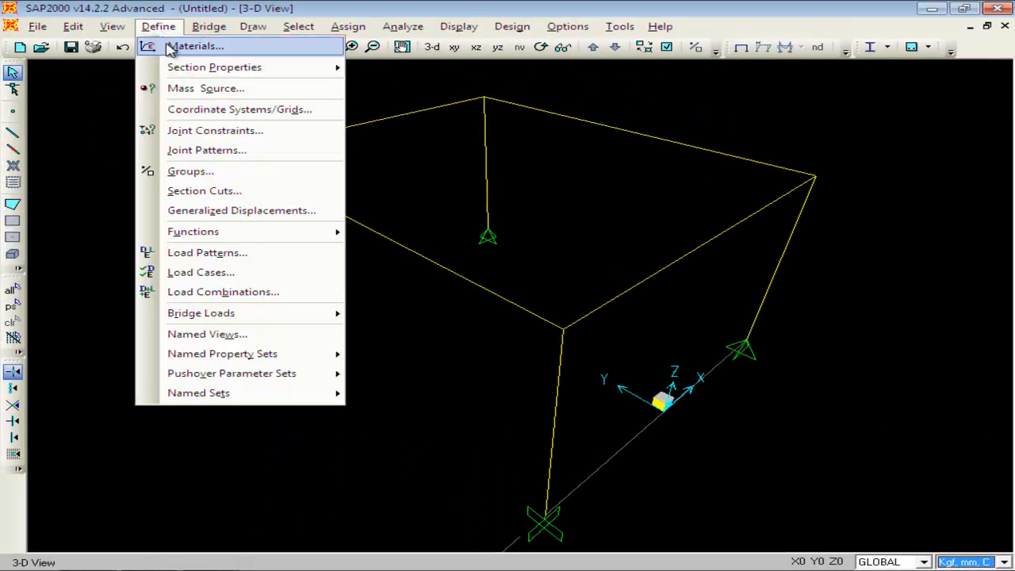
mouse_move(176, 69)
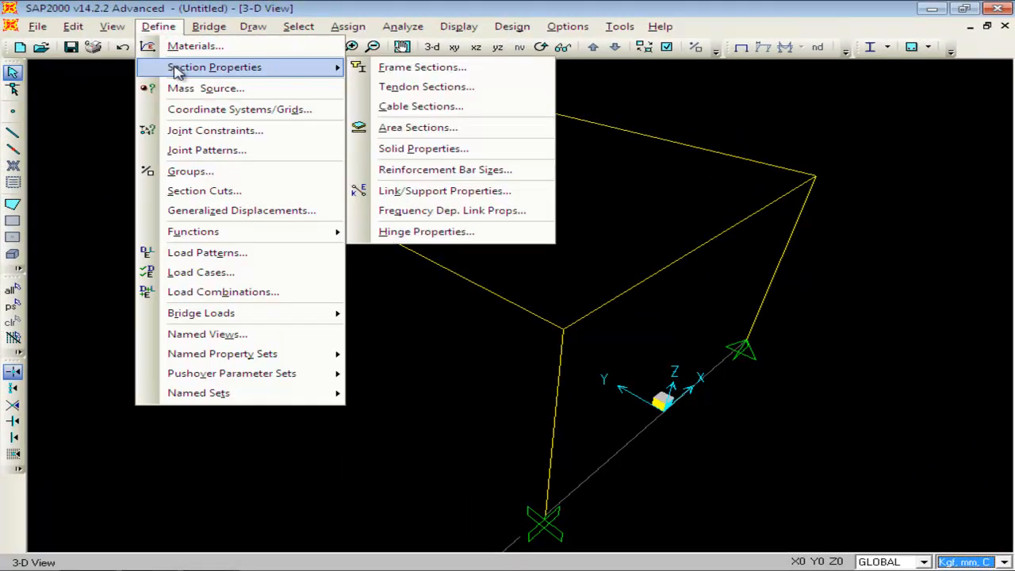
left_click(442, 70)
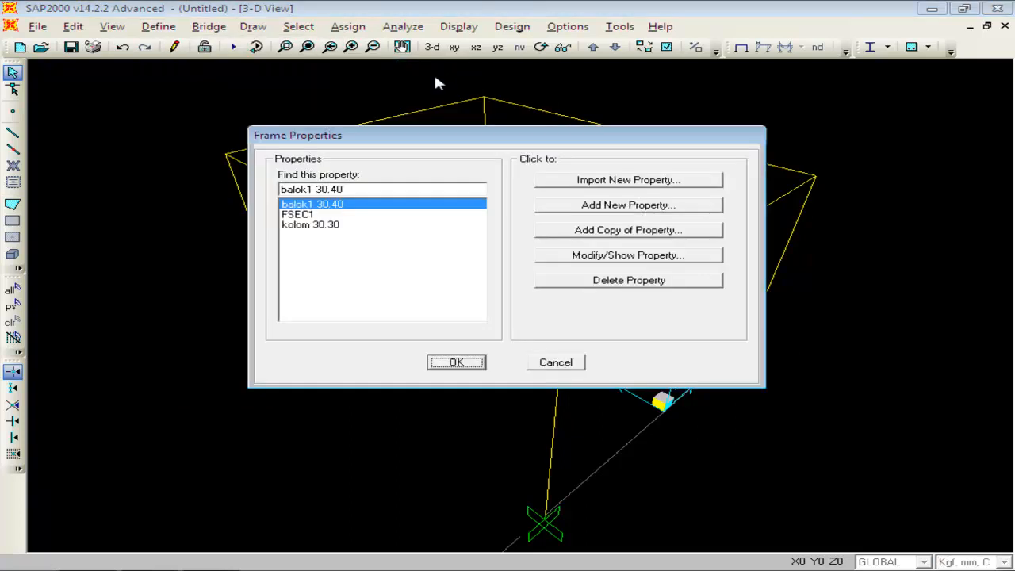
left_click(332, 225)
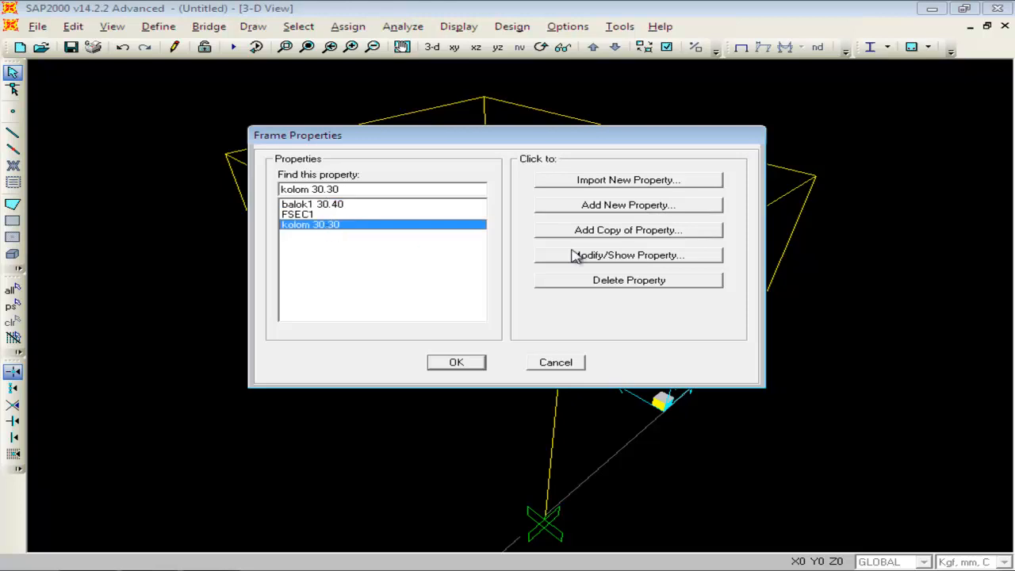
left_click(633, 257)
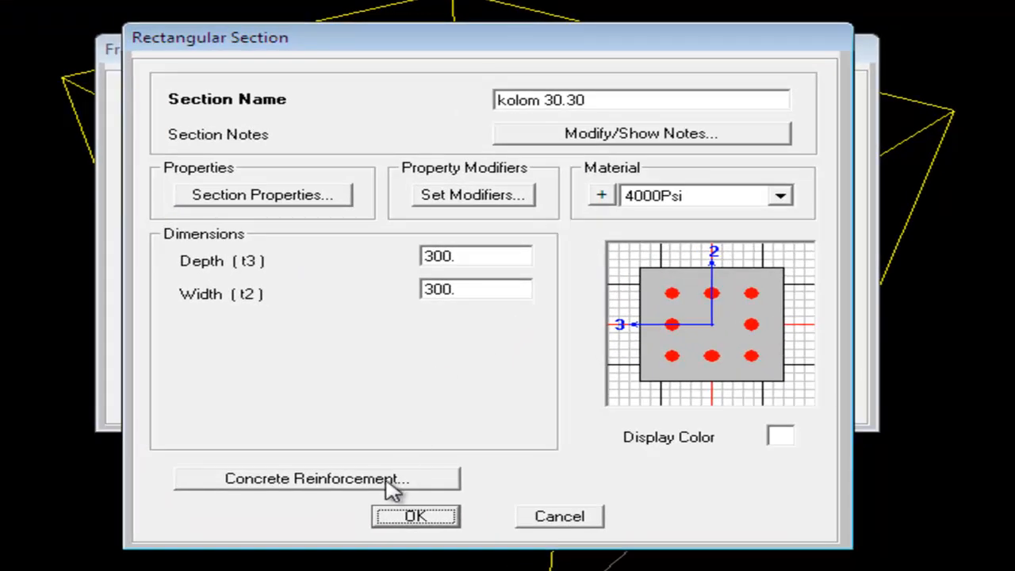
left_click(395, 488)
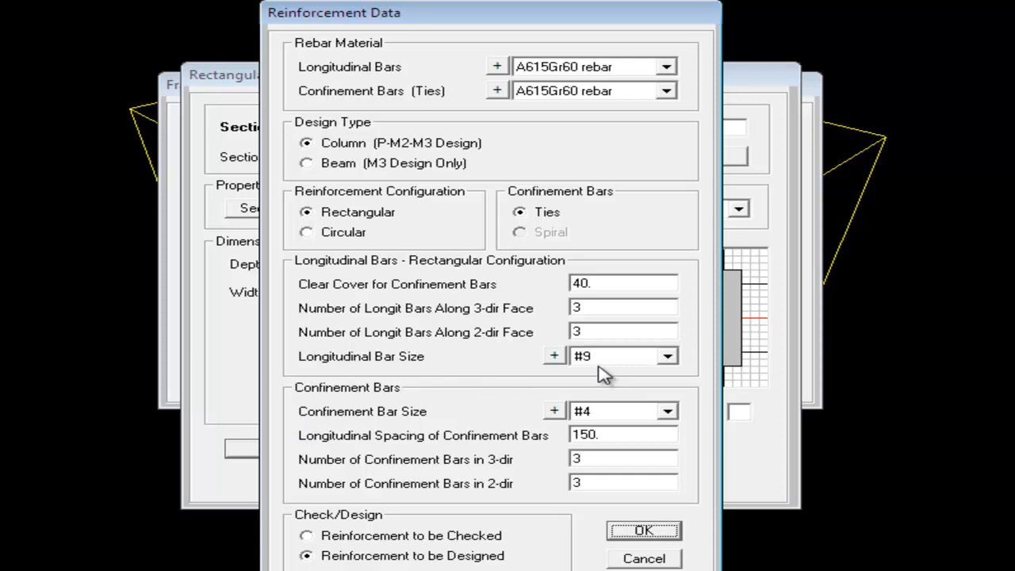
double_click(603, 308)
type("4")
Examine the defined reinforcing bar sizes for the column's longitudinal bars, checking entries such as #10 and #6
left_click(558, 357)
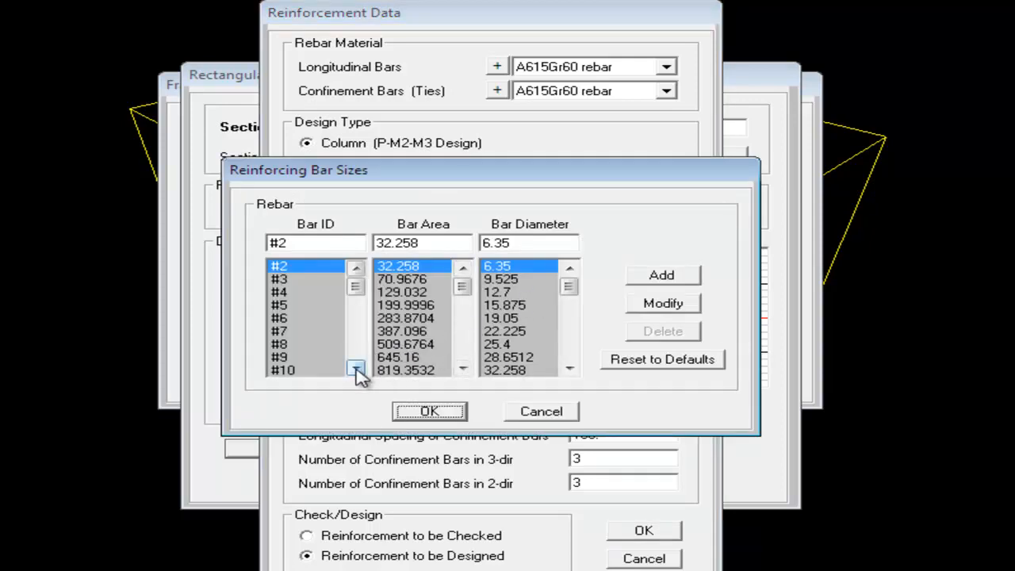
left_click(357, 369)
left_click(356, 369)
left_click(356, 369)
left_click(357, 369)
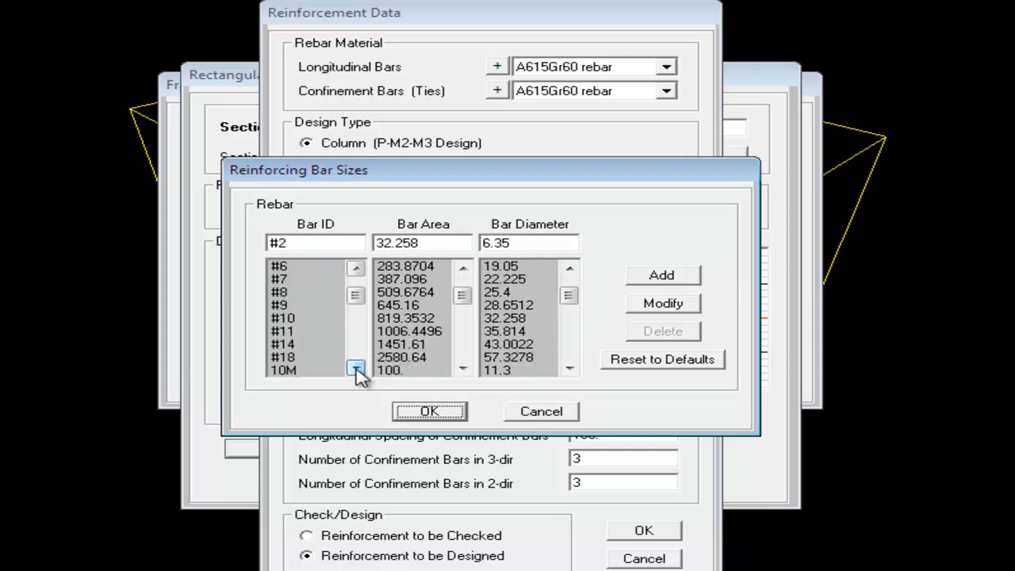
left_click(292, 318)
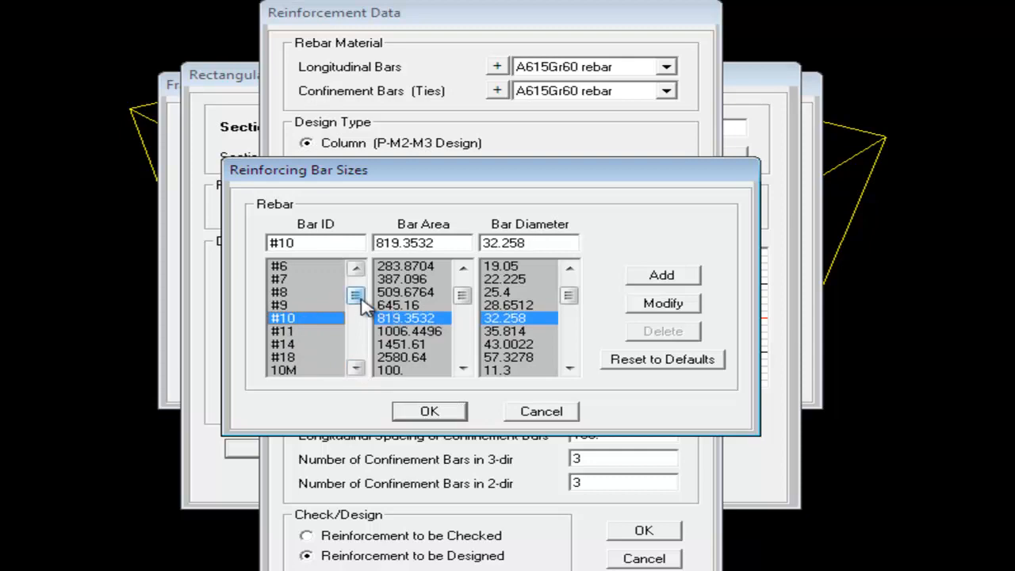
left_click(291, 267)
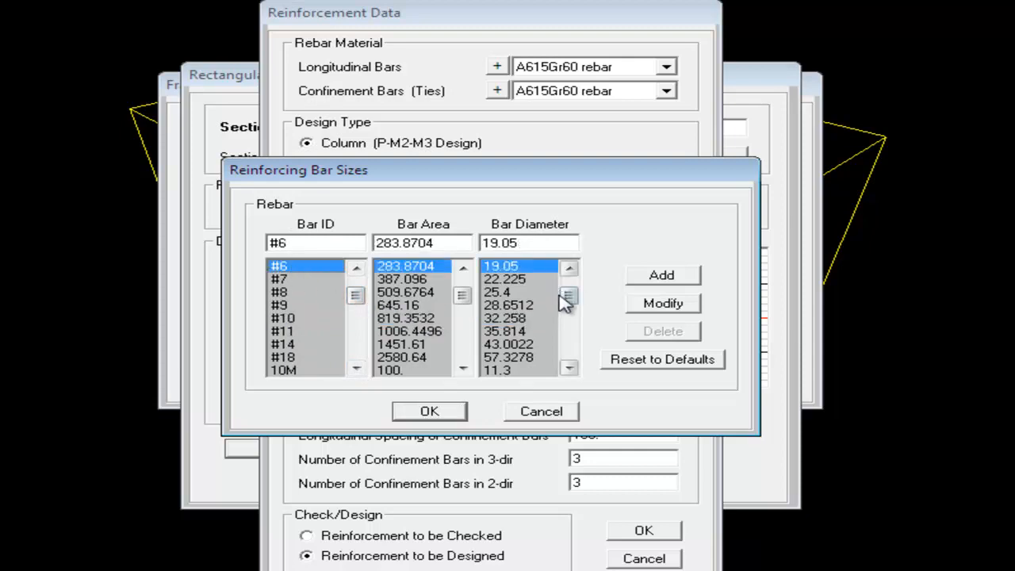
left_click_drag(568, 296, 571, 285)
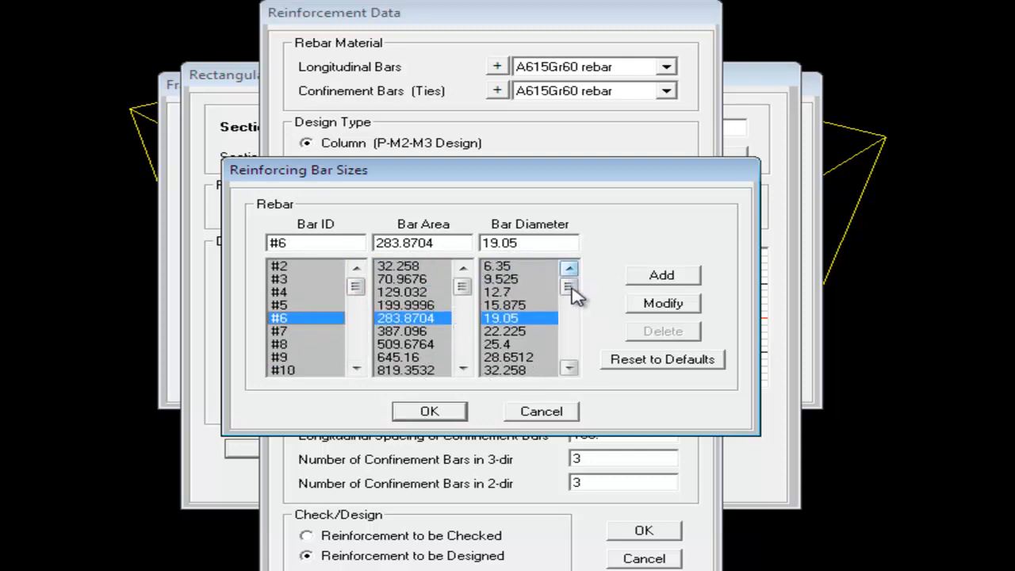
Try to choose the 12d bar, 12 mm in diameter, as the column's longitudinal bar size
left_click(570, 368)
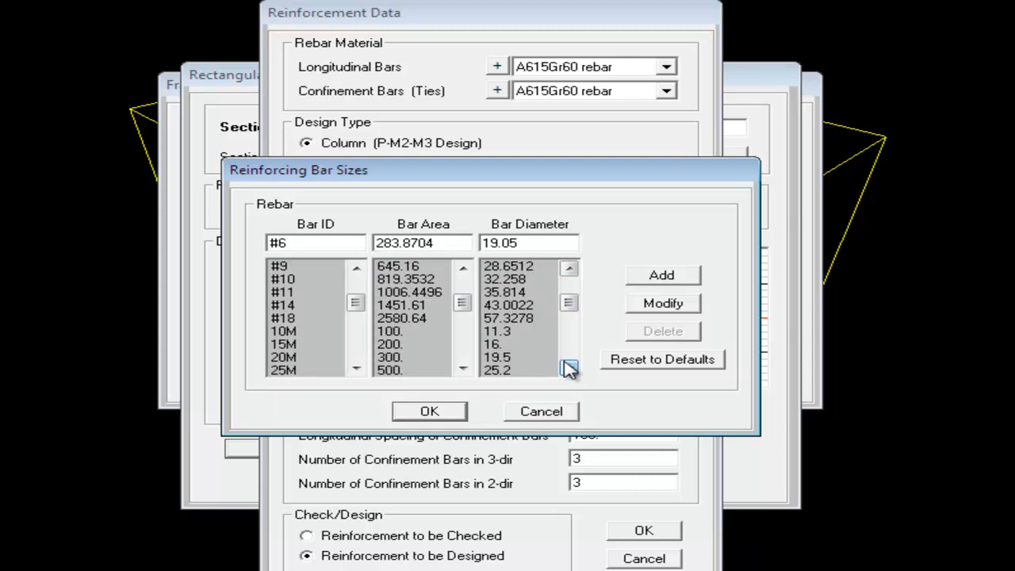
left_click(570, 368)
left_click(570, 367)
left_click(569, 367)
left_click(570, 367)
left_click(570, 367)
left_click(570, 367)
left_click(569, 367)
left_click(570, 367)
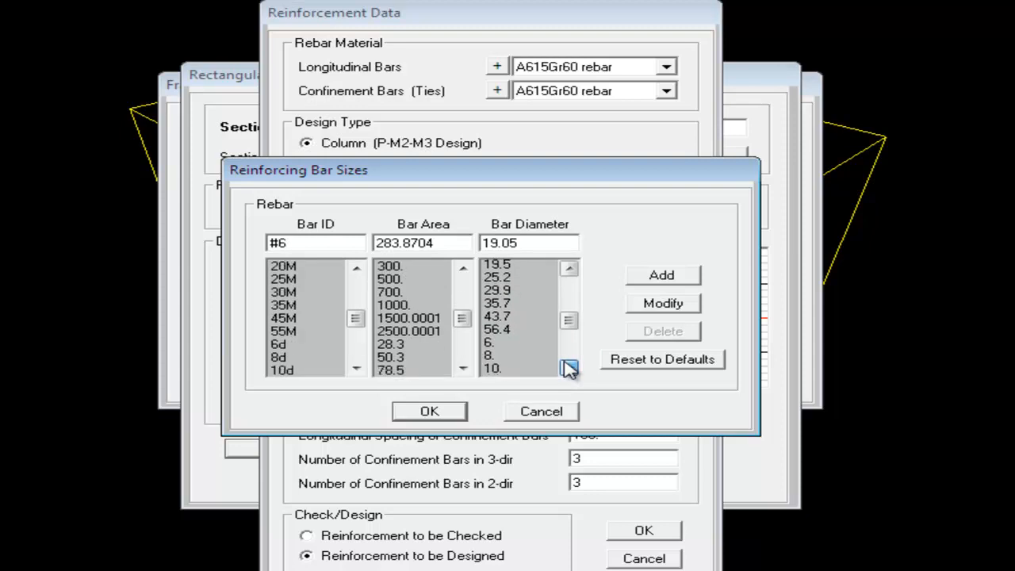
left_click(570, 368)
left_click(569, 367)
left_click(569, 368)
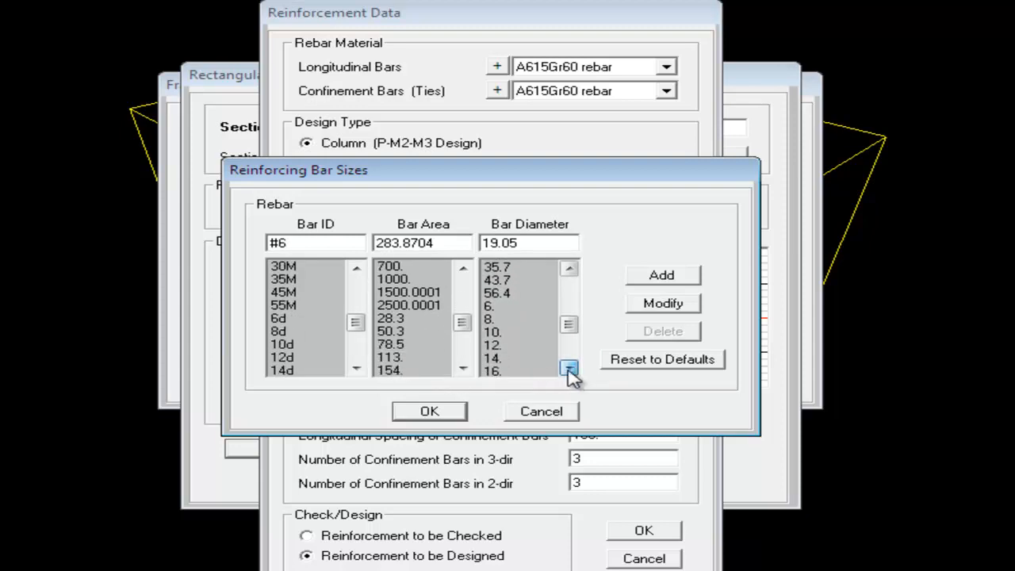
left_click(570, 367)
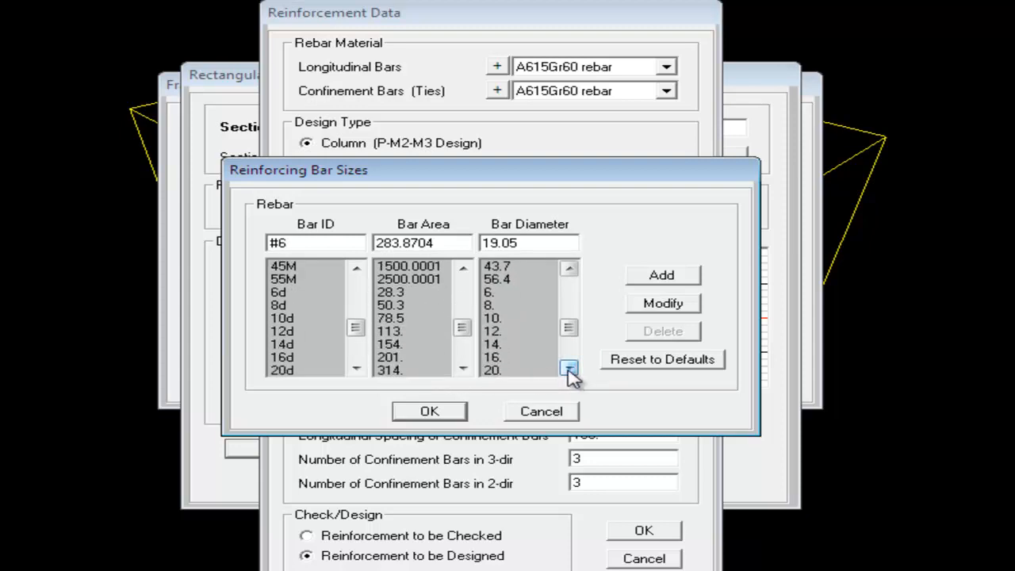
left_click(492, 334)
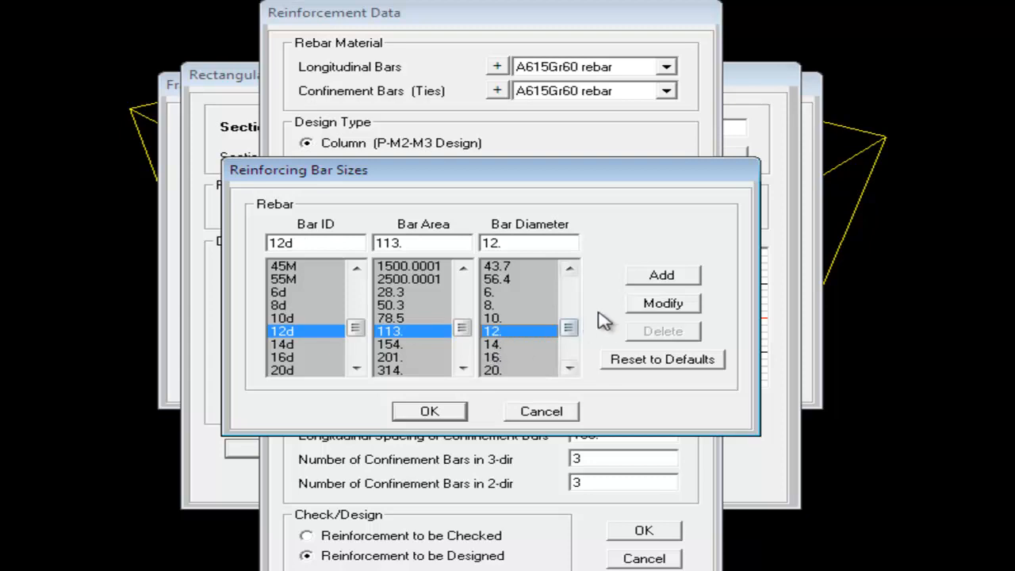
left_click(432, 412)
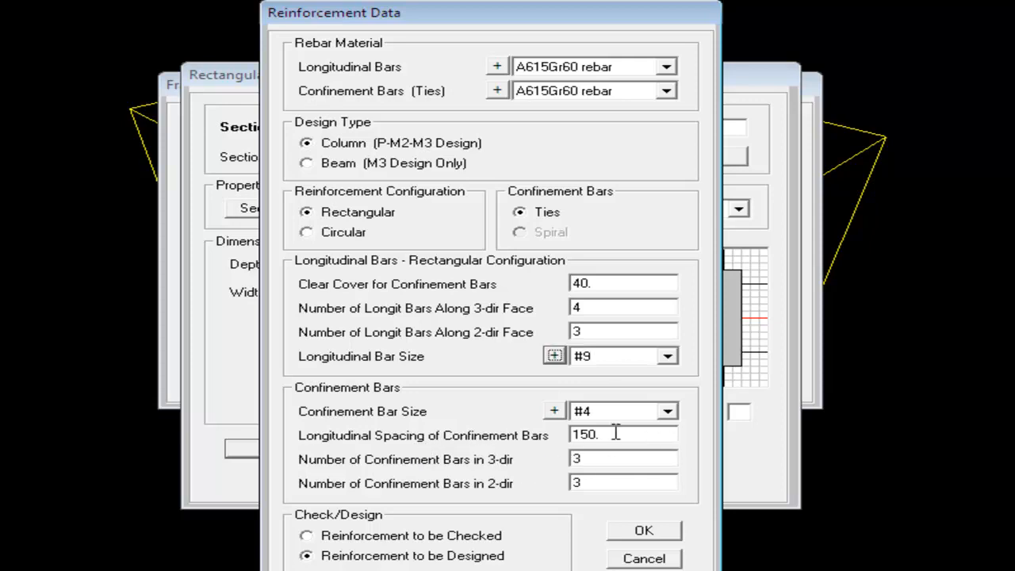
Try to choose the 10d bar, 10 mm in diameter, as the column's confinement bar size
left_click(554, 412)
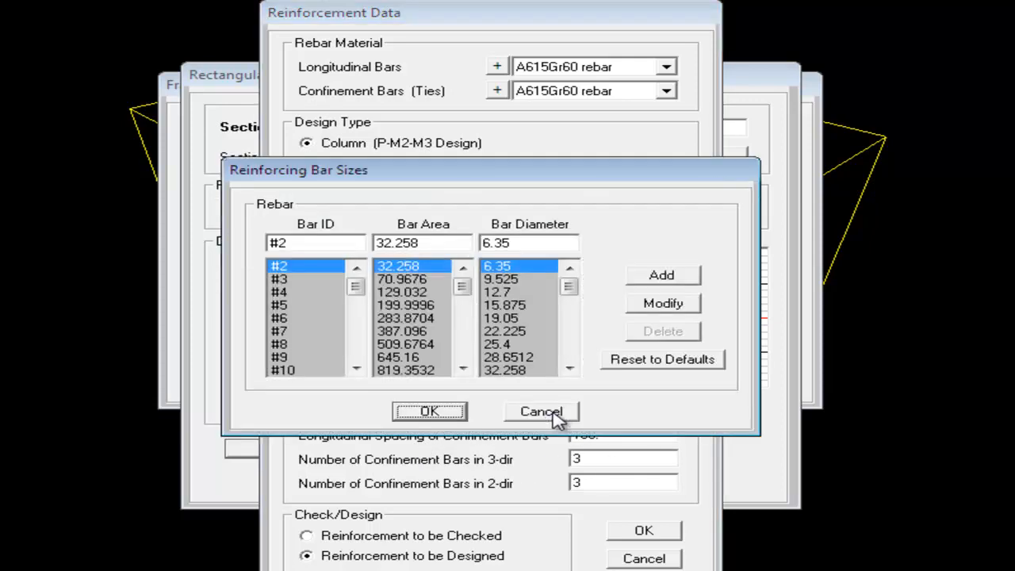
left_click_drag(355, 288, 357, 325)
left_click(289, 346)
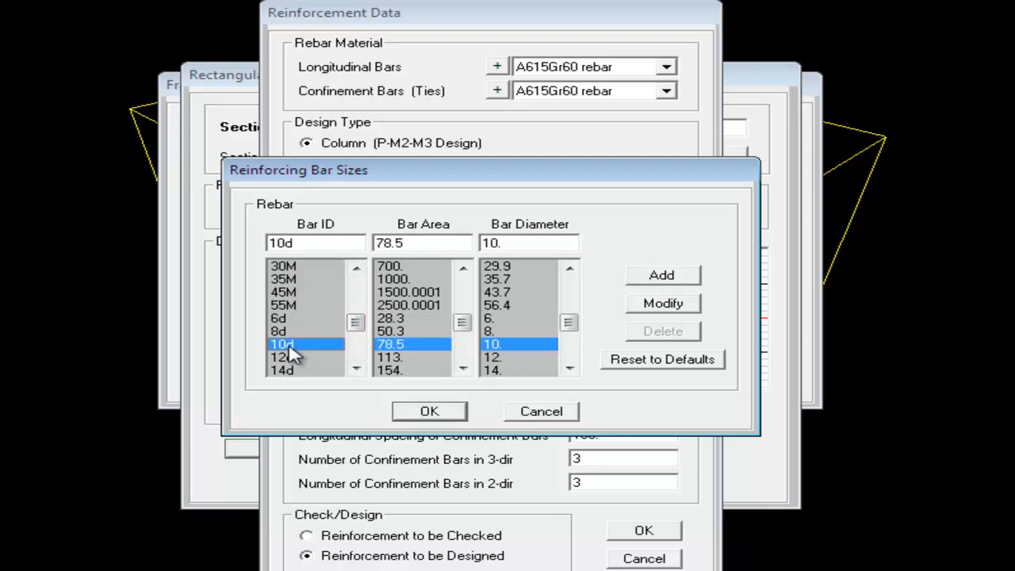
left_click(437, 413)
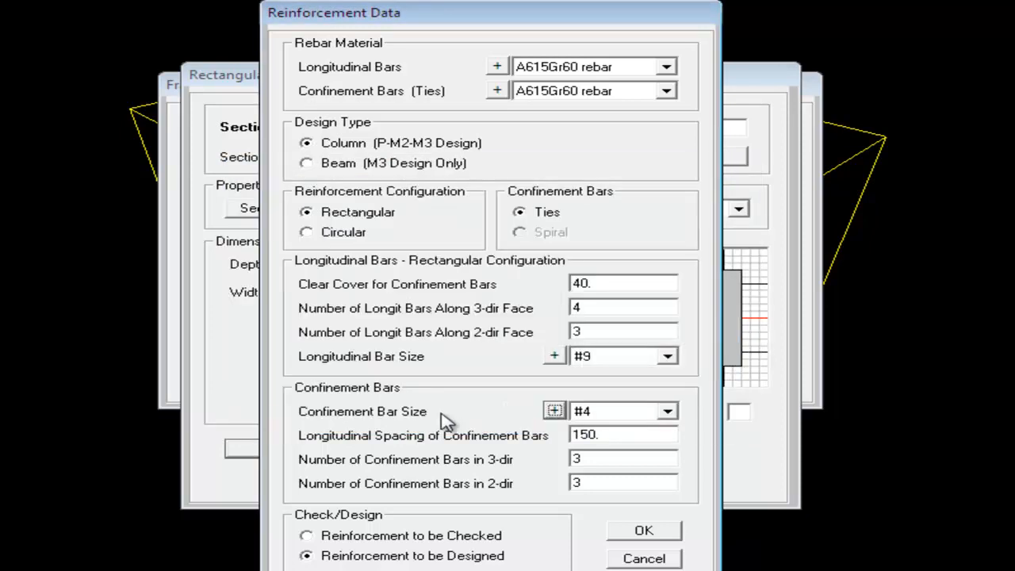
Accept the reinforcement data and the "kolom 30.30" section, and finish defining the frame properties
left_click(643, 532)
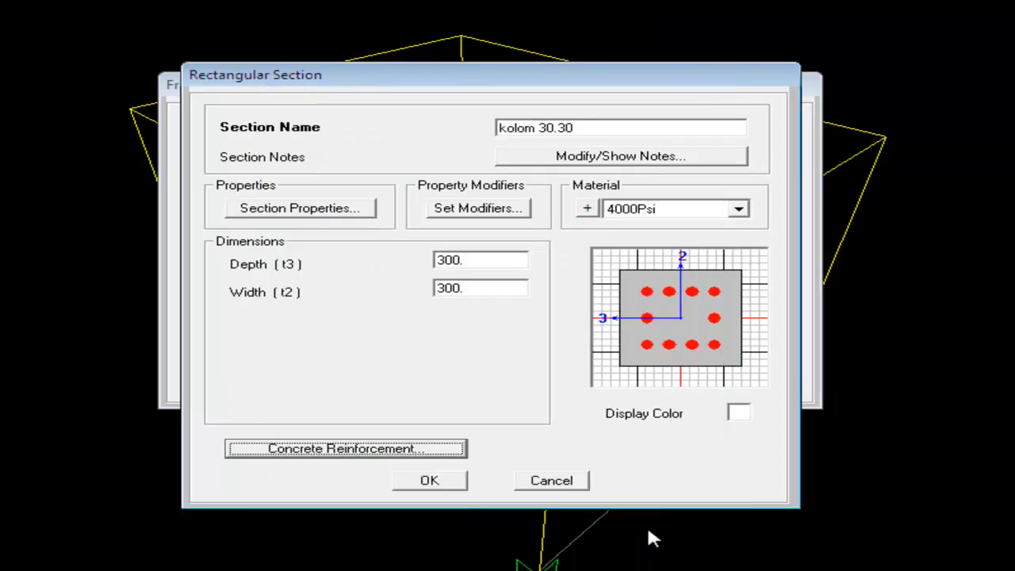
left_click(460, 482)
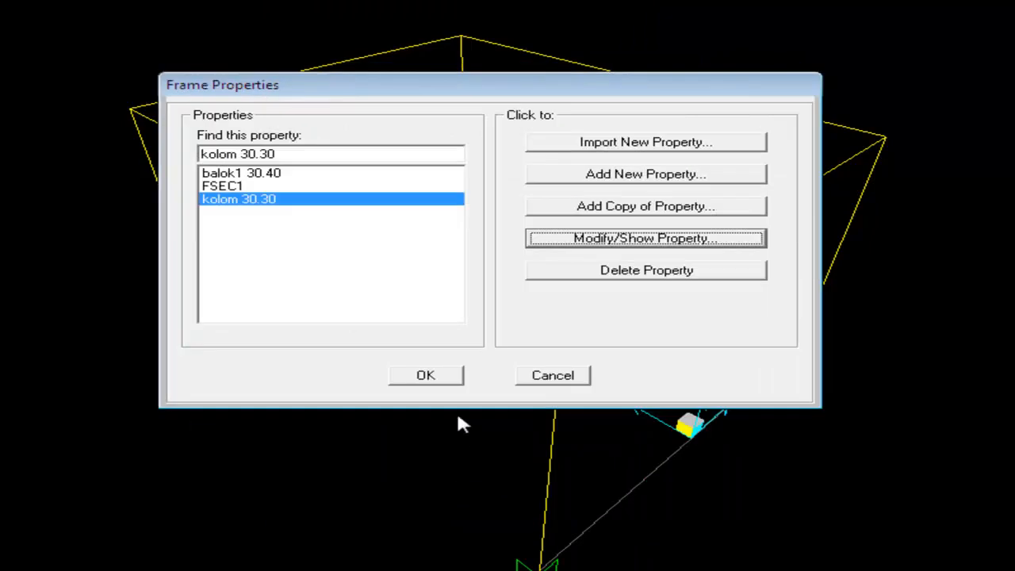
left_click(453, 377)
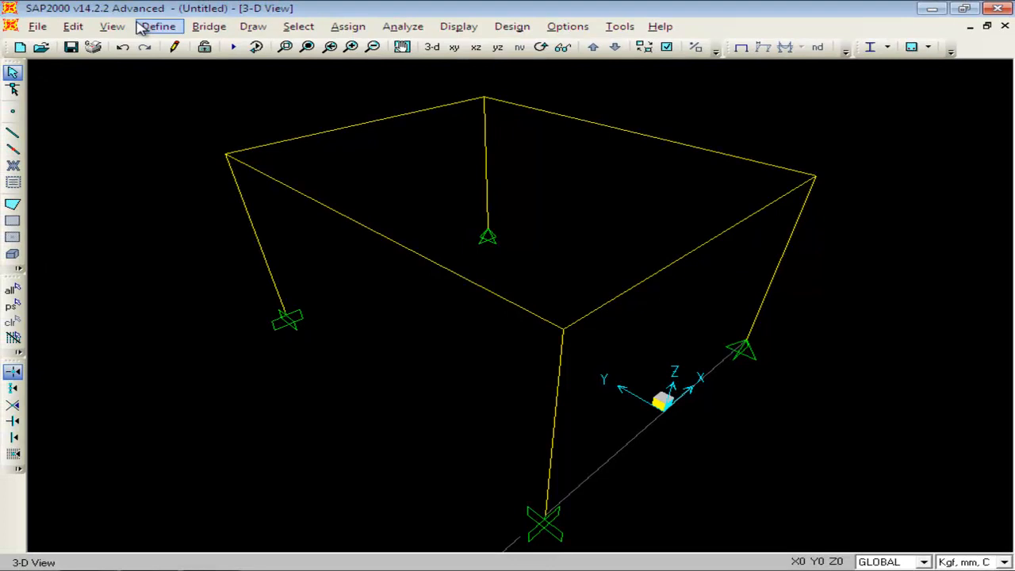
Assign the "balok1 30.40" frame section to the four roof-level beams
left_click_drag(381, 106, 364, 244)
left_click_drag(729, 144, 723, 261)
left_click(349, 26)
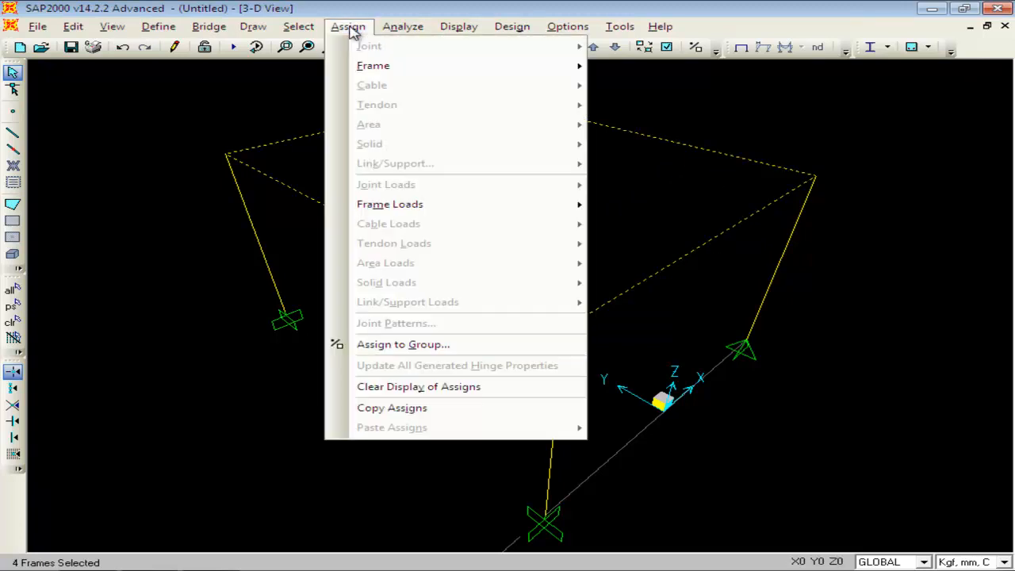
mouse_move(369, 65)
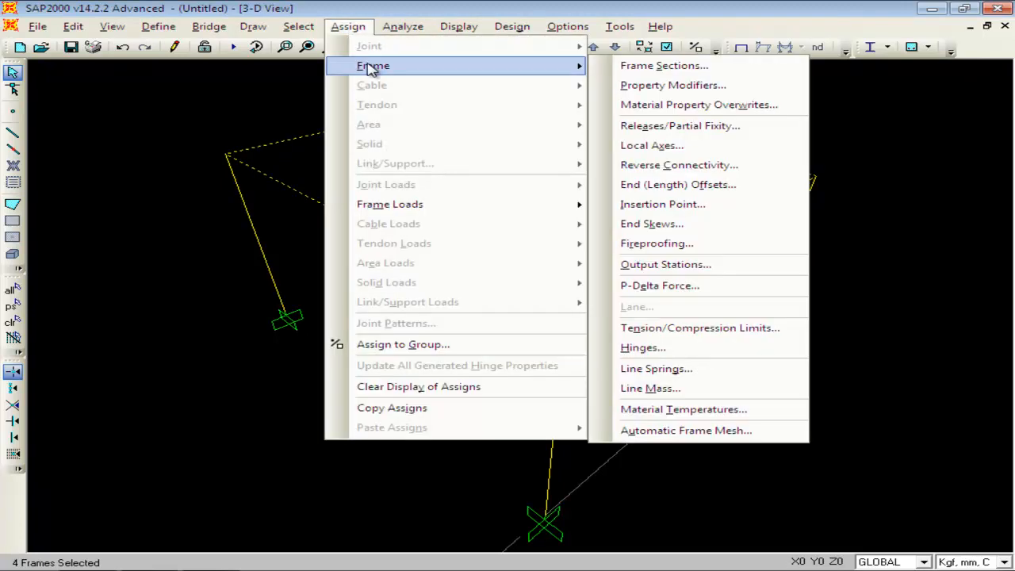
left_click(615, 68)
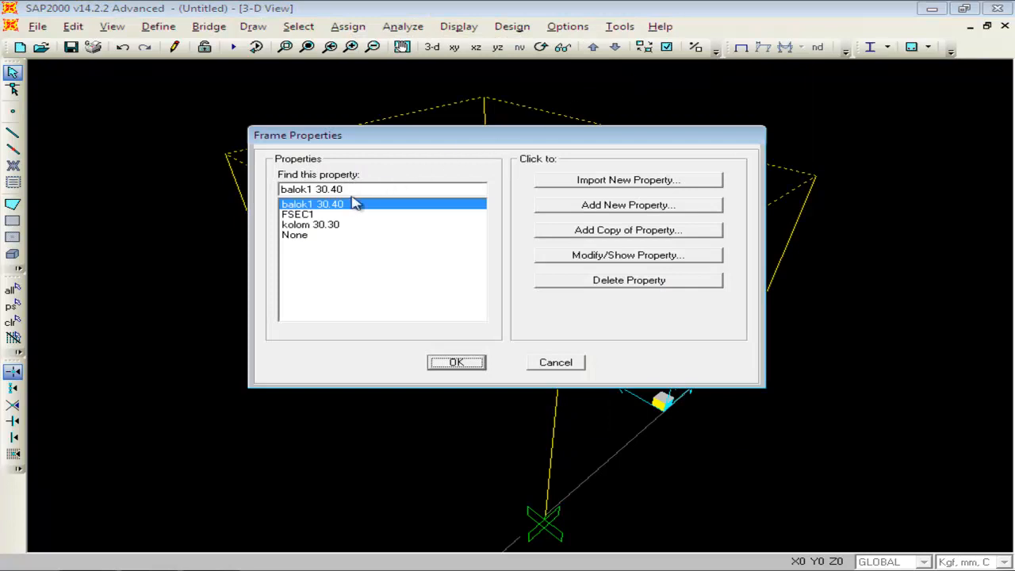
left_click(456, 363)
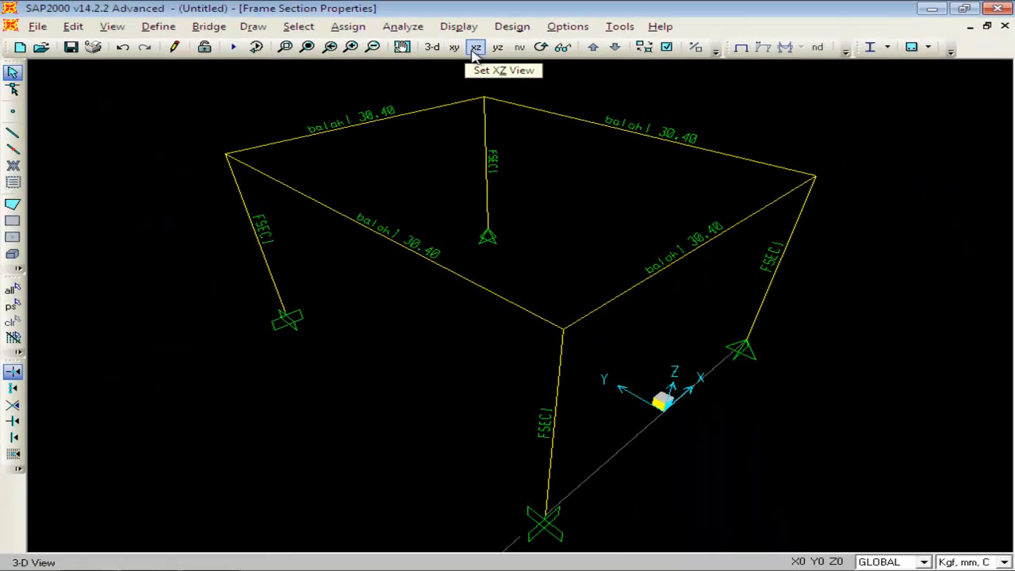
Assign the "kolom 30.30" frame section to all four columns
left_click(476, 47)
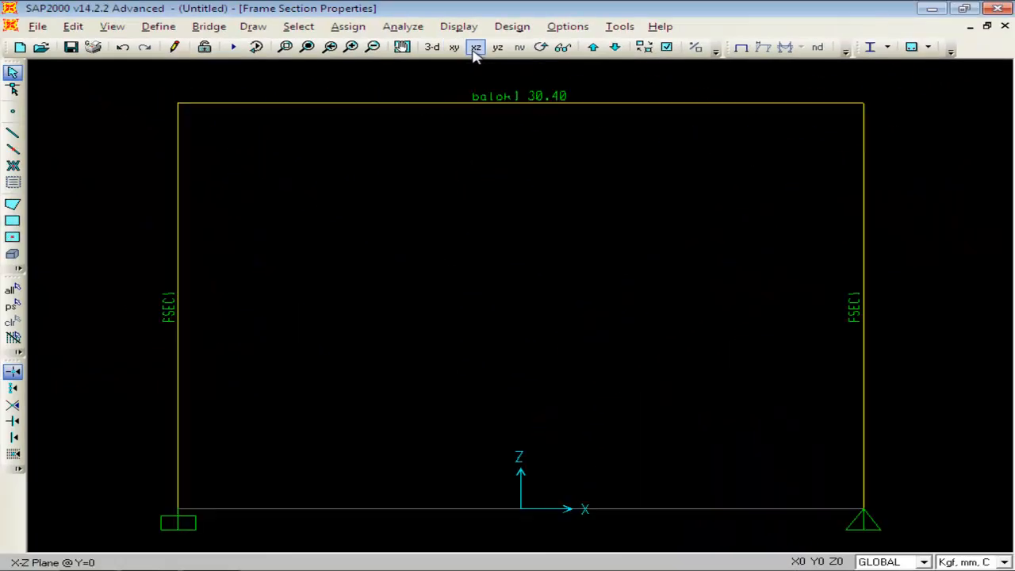
left_click(562, 47)
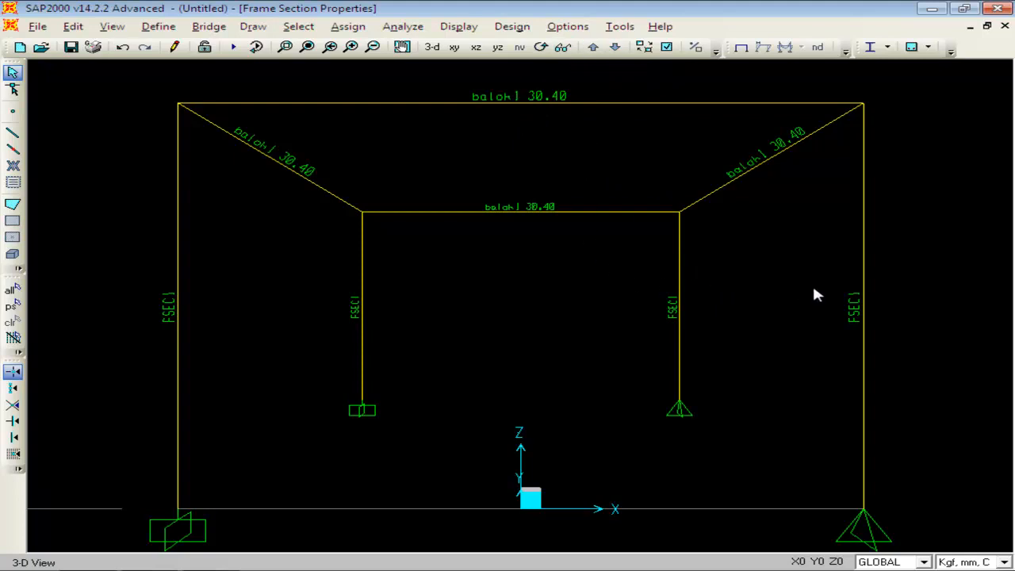
left_click_drag(923, 280, 144, 354)
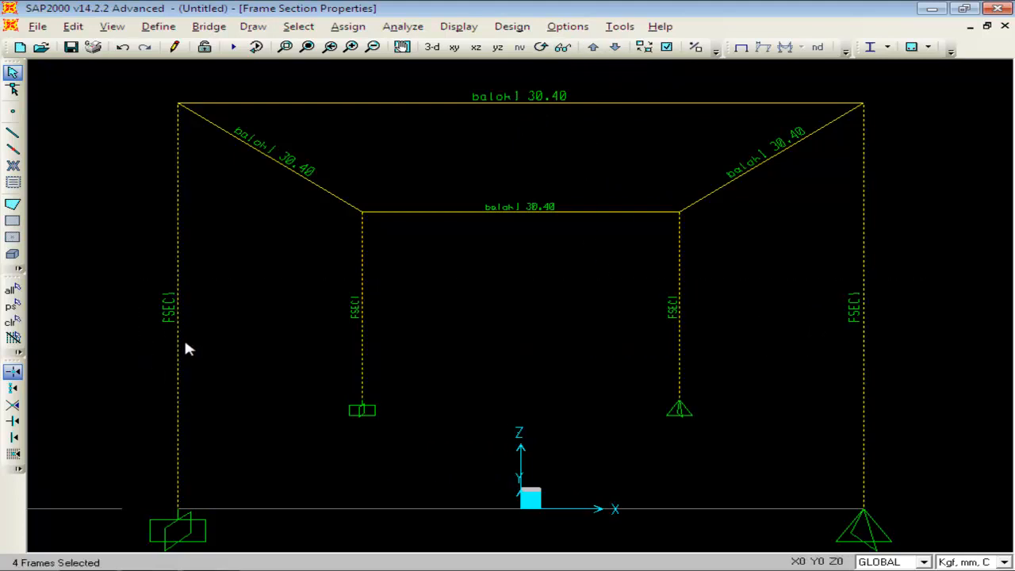
left_click(349, 26)
mouse_move(361, 66)
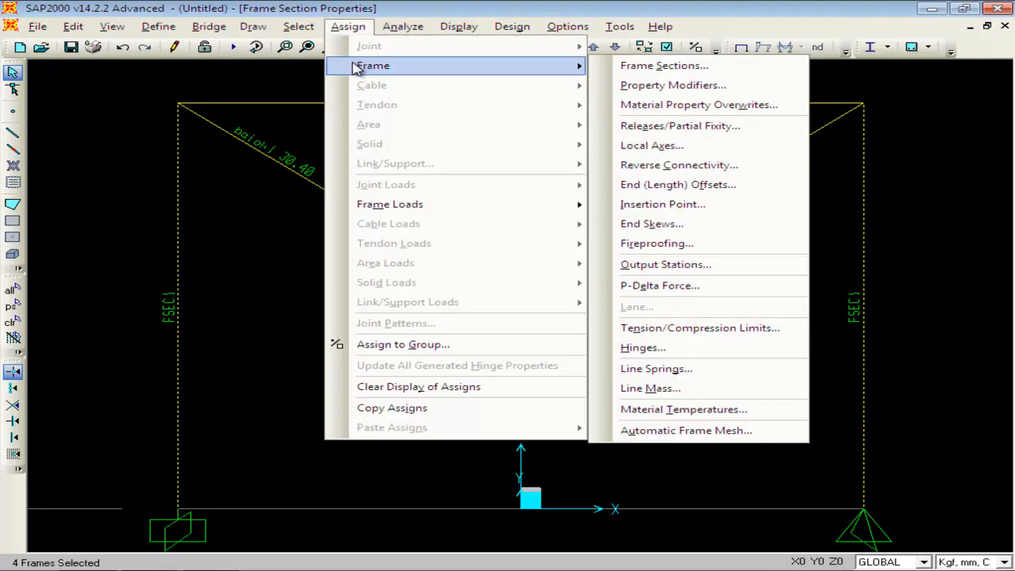
left_click(683, 70)
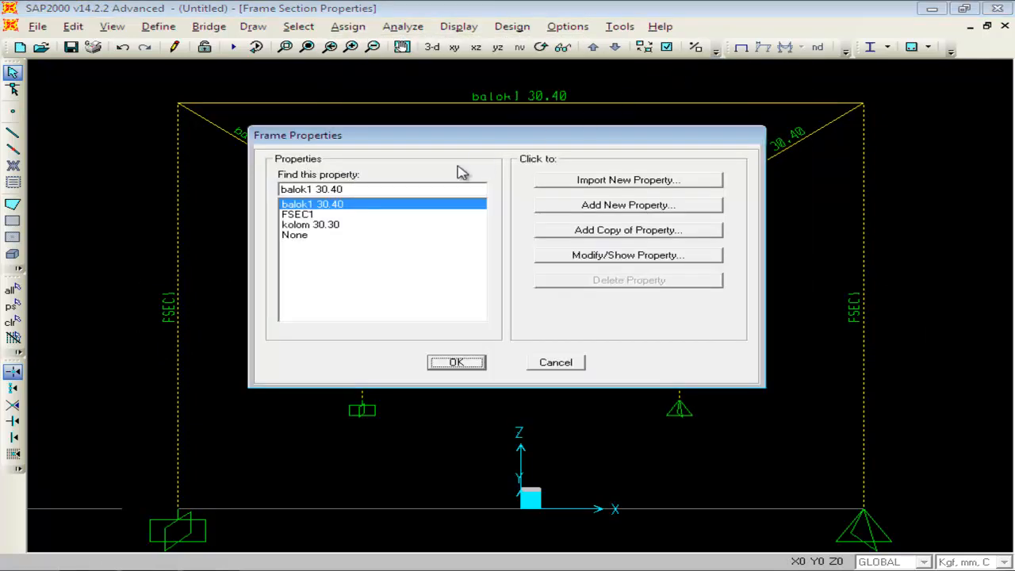
left_click(325, 225)
left_click(452, 362)
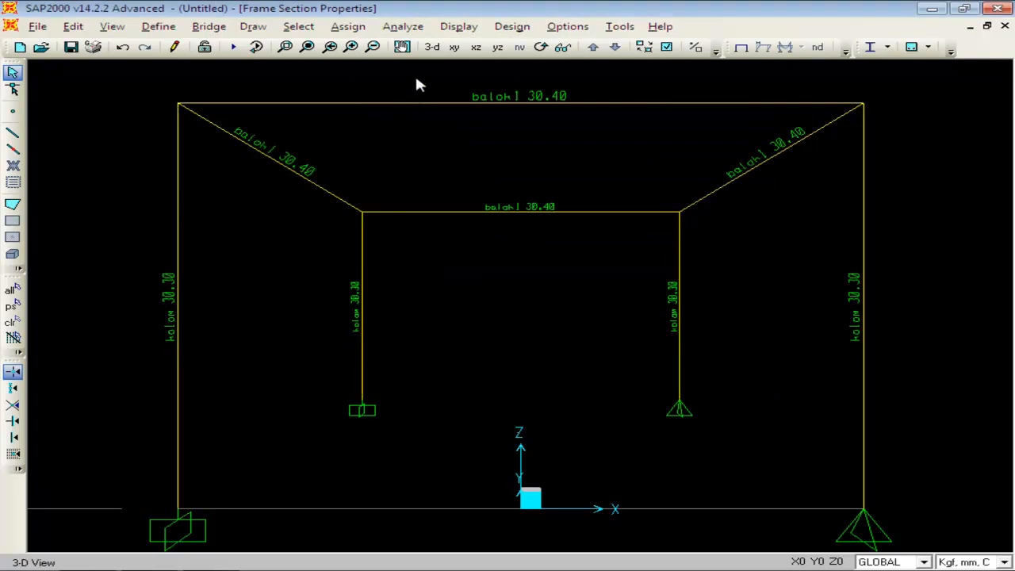
Return to the 3D view and add a new area section of type Shell
left_click(432, 48)
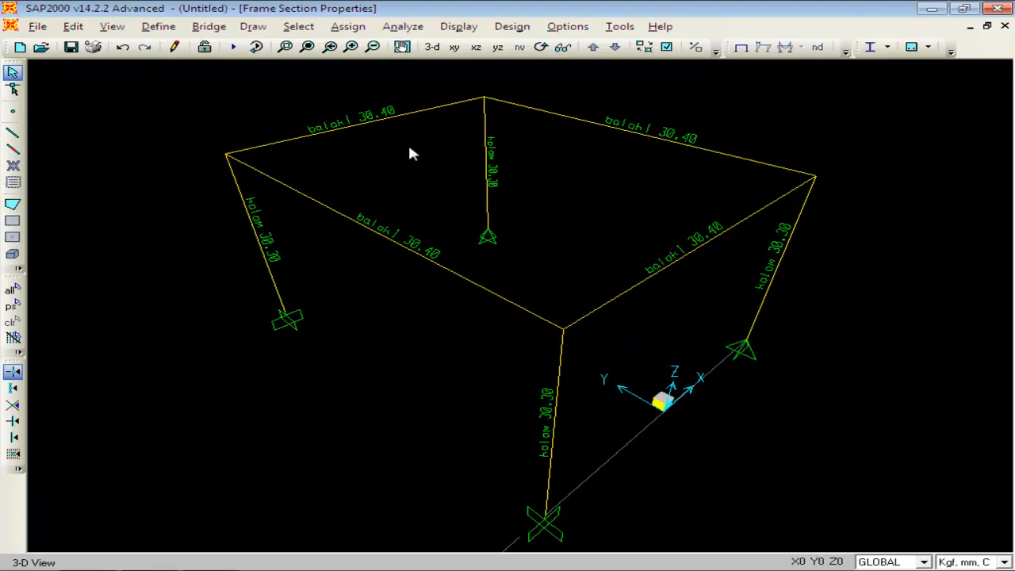
left_click(157, 27)
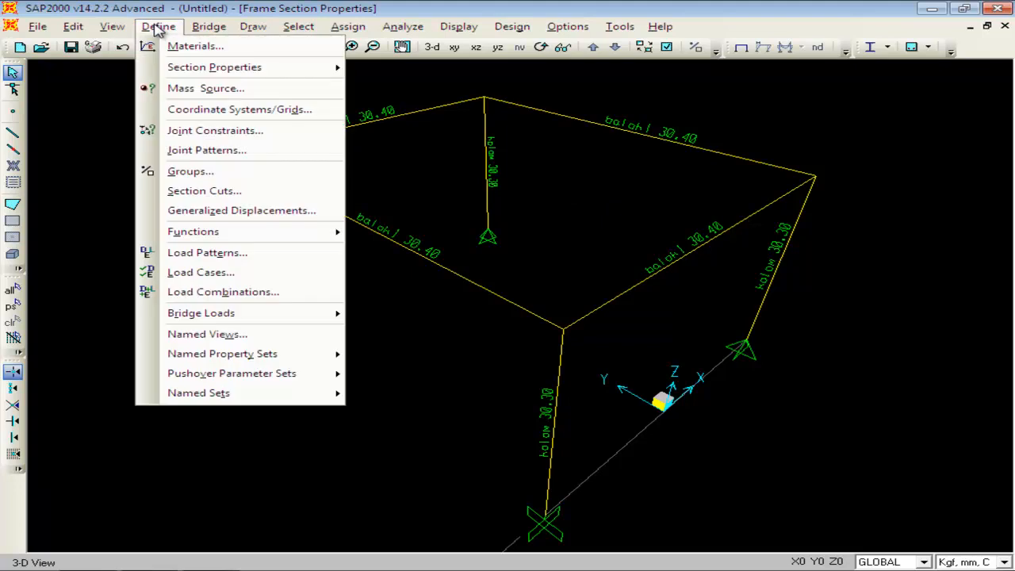
mouse_move(181, 72)
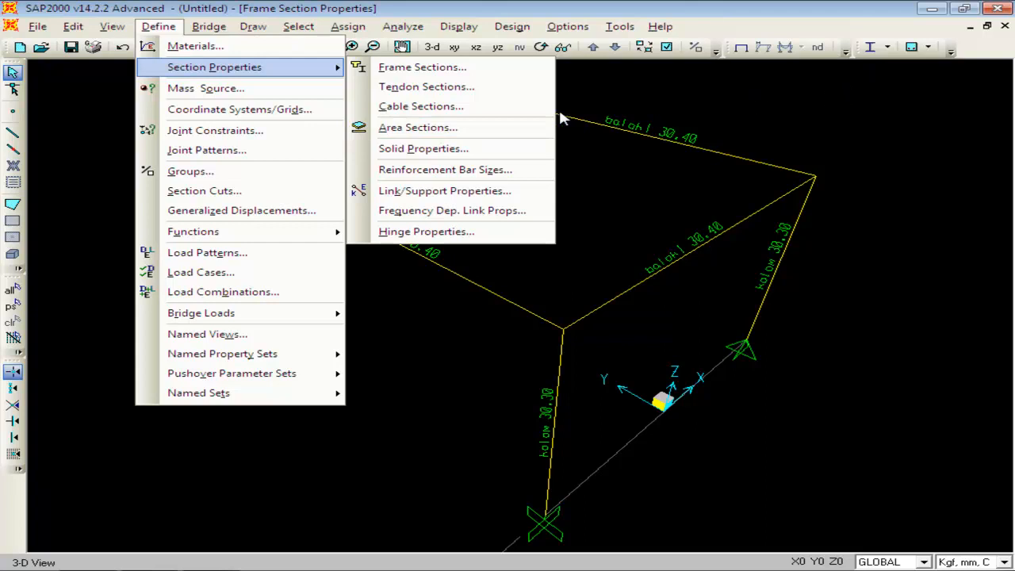
left_click(477, 132)
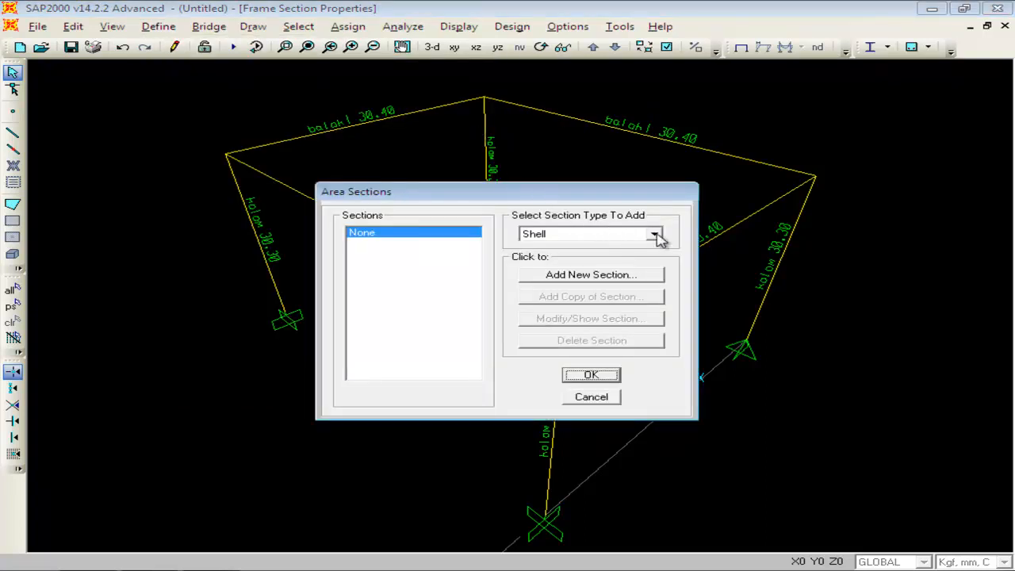
left_click(620, 277)
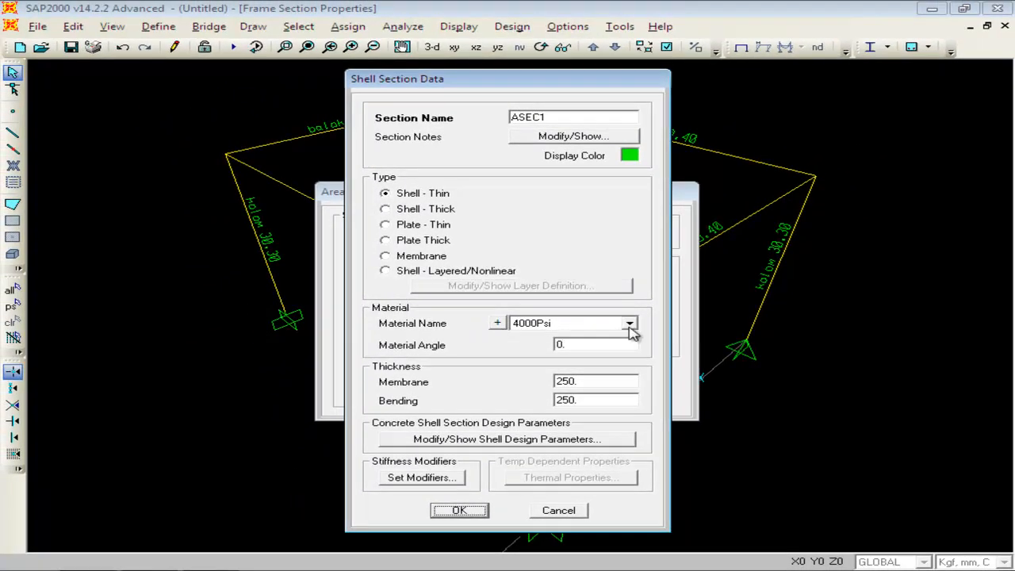
Set the material of the new thin shell section ASEC1 to 4000Psi-1 beton1
left_click(629, 325)
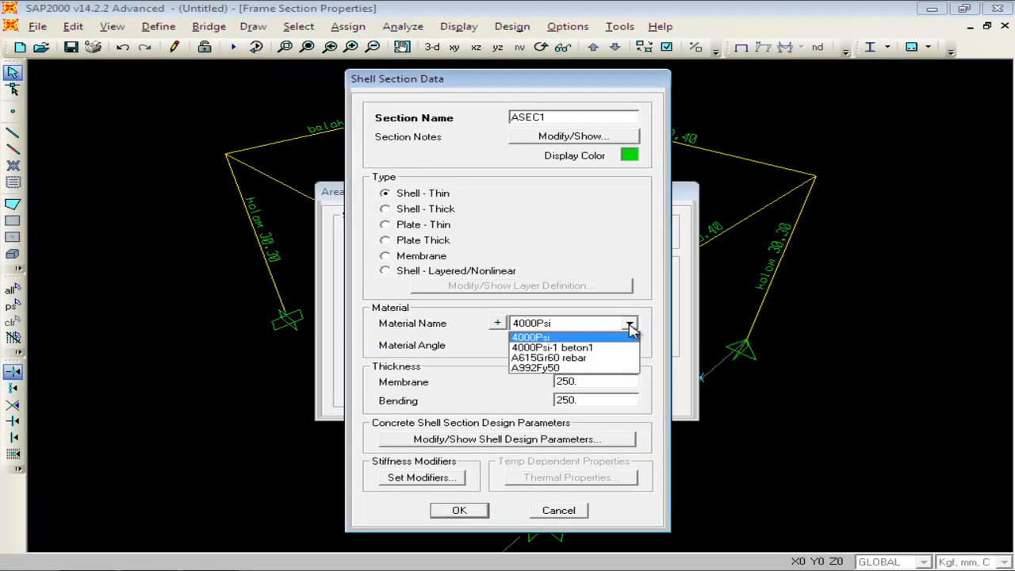
left_click(629, 325)
left_click(629, 325)
left_click(591, 347)
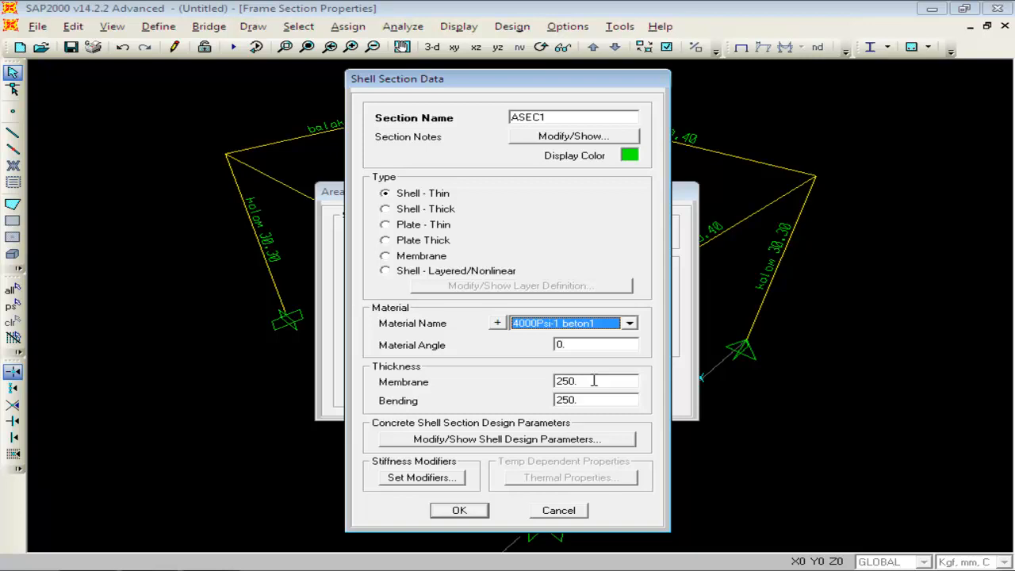
Set the shell's membrane and bending thickness to 130 mm and finish defining the area sections
left_click(595, 381)
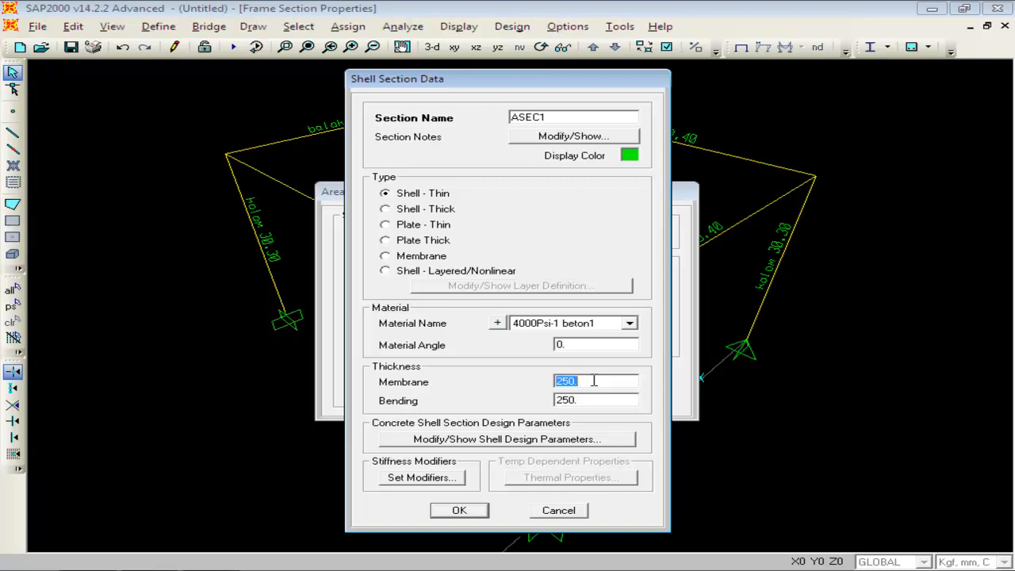
type("13")
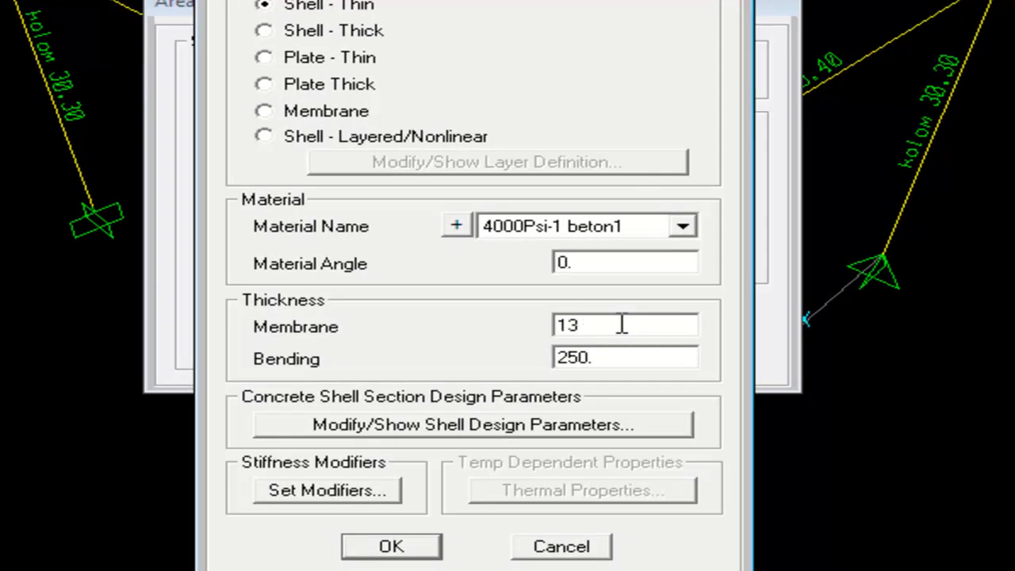
type("0")
double_click(612, 361)
type("130")
left_click(391, 547)
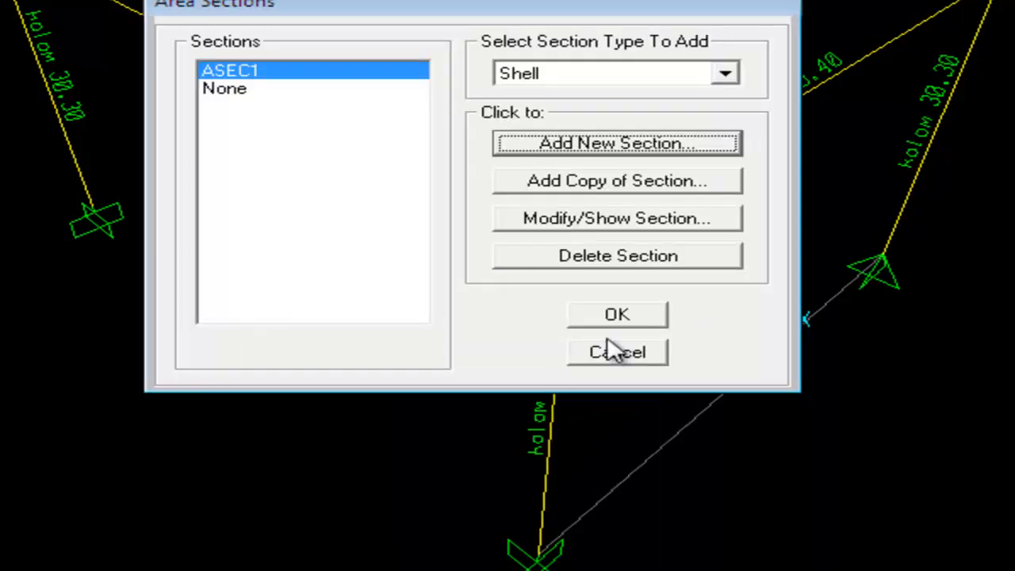
left_click(630, 319)
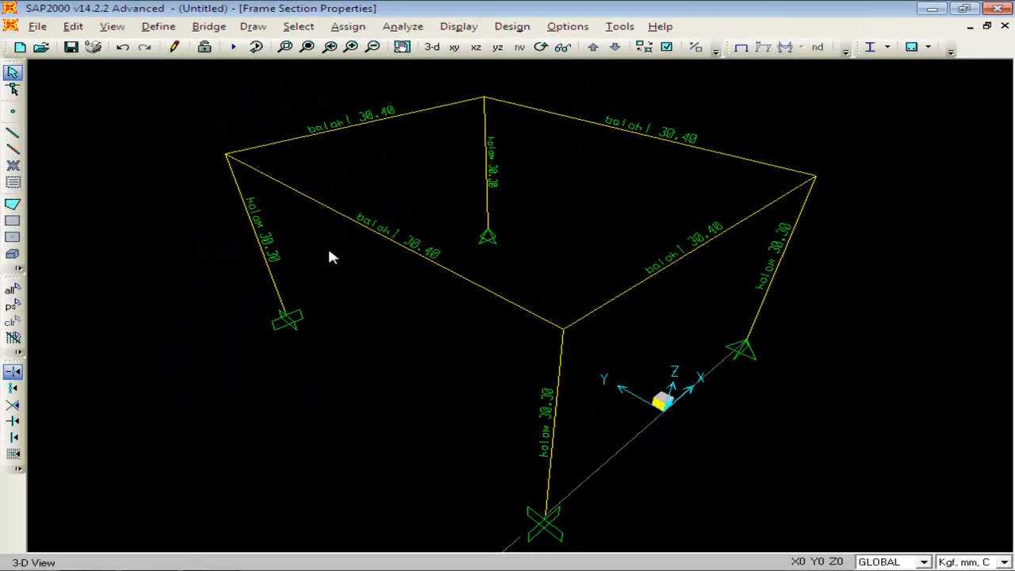
Draw a four-sided ASEC1 area through the four roof-level corner joints and leave drawing mode
left_click(22, 206)
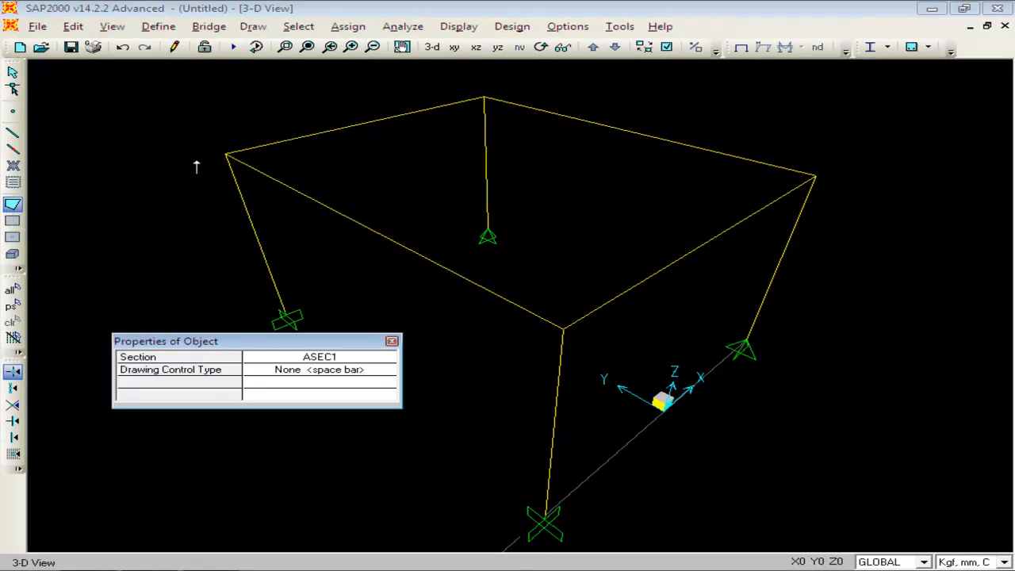
left_click(228, 154)
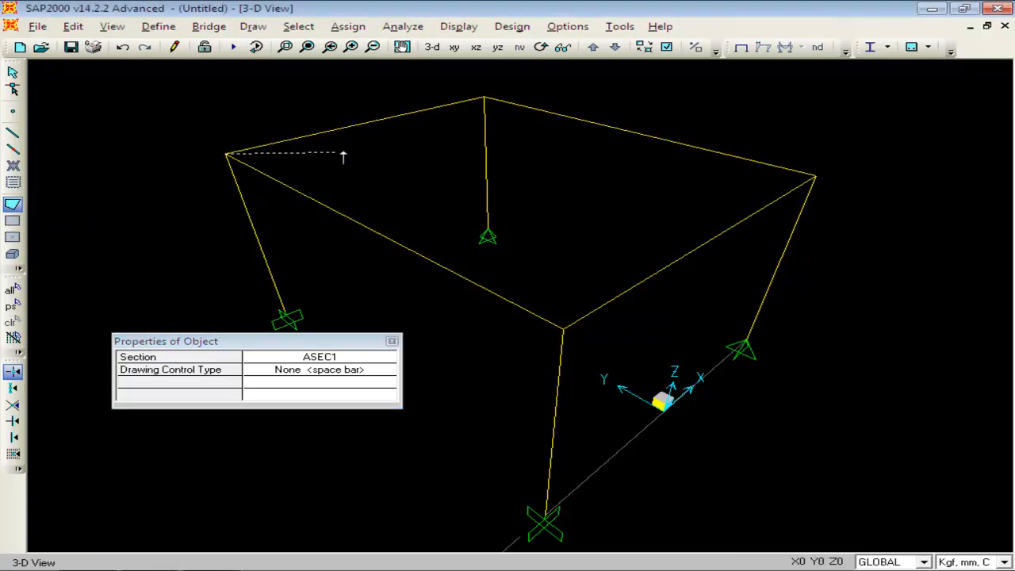
left_click(484, 96)
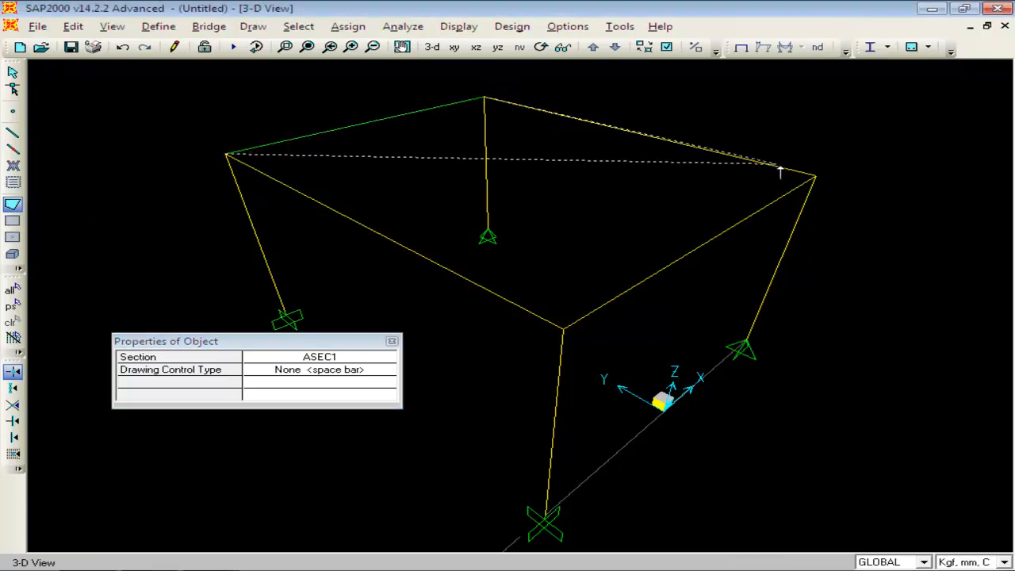
left_click(813, 174)
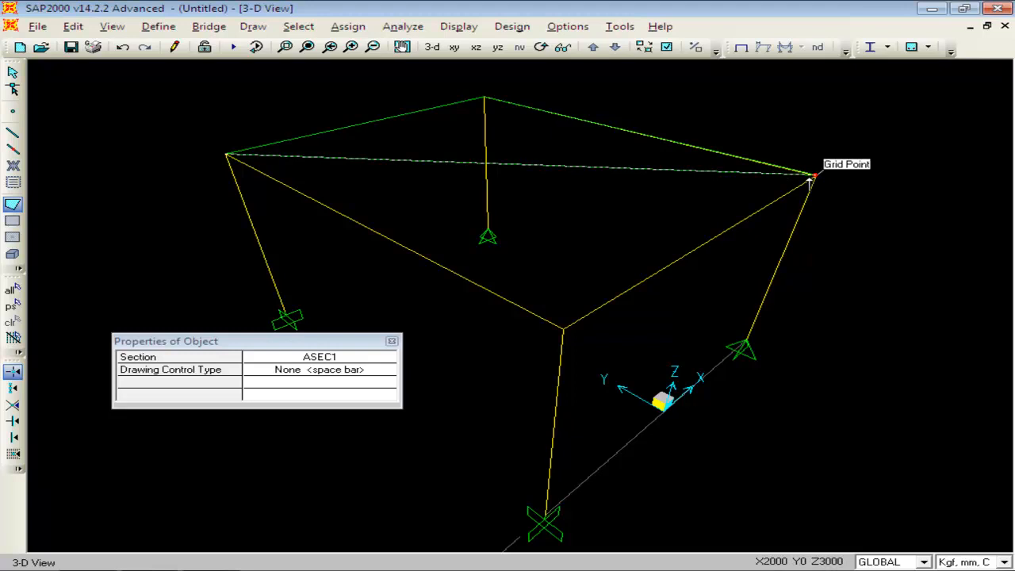
double_click(564, 331)
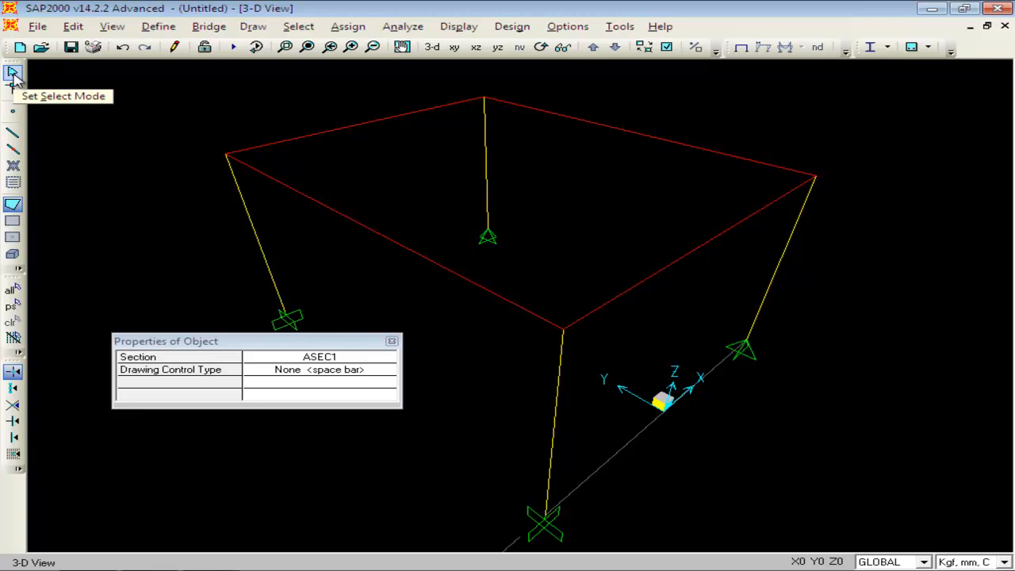
left_click(12, 73)
Assign the ASEC1 area section to the roof slab
left_click(378, 178)
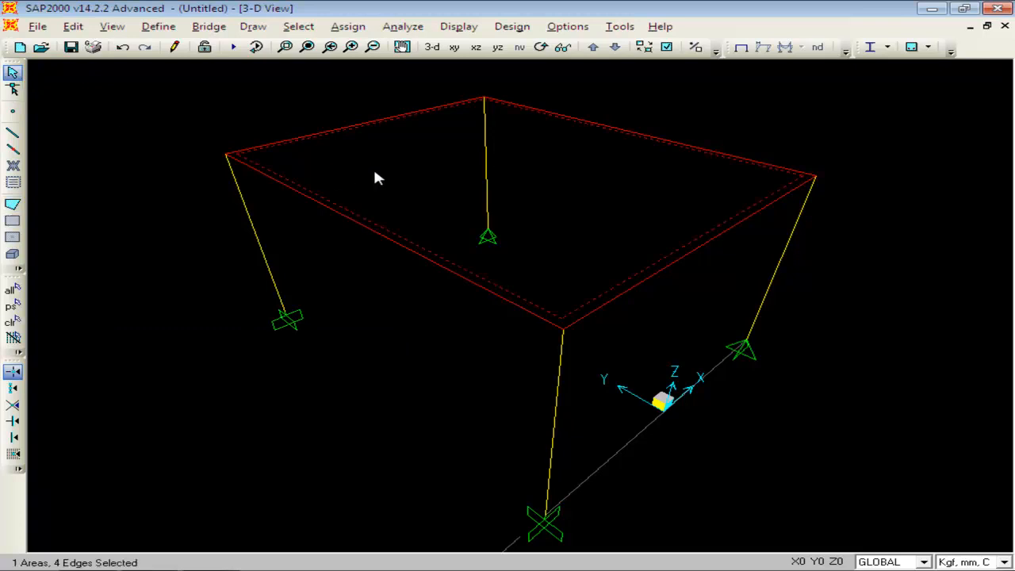
left_click(337, 29)
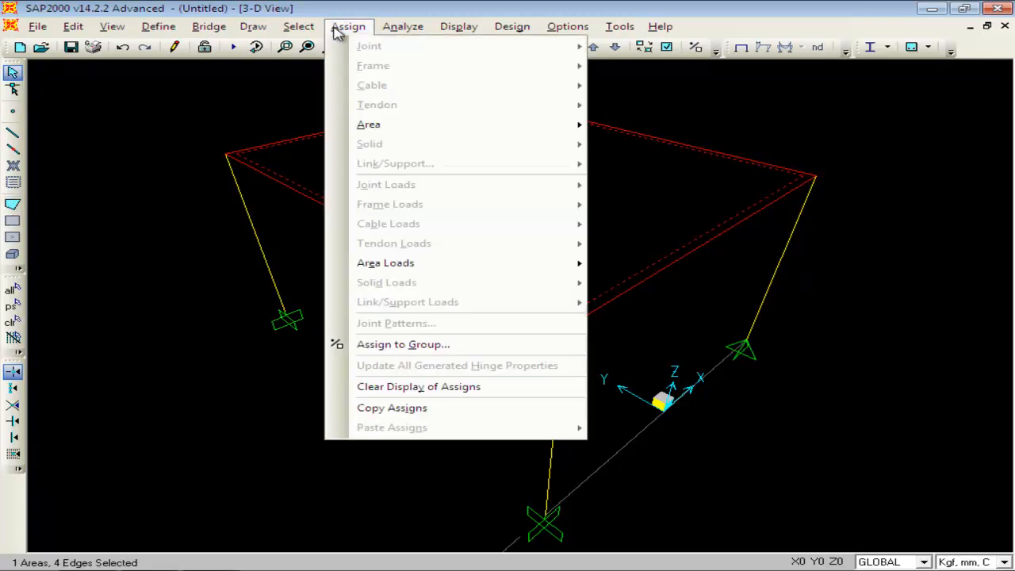
mouse_move(370, 127)
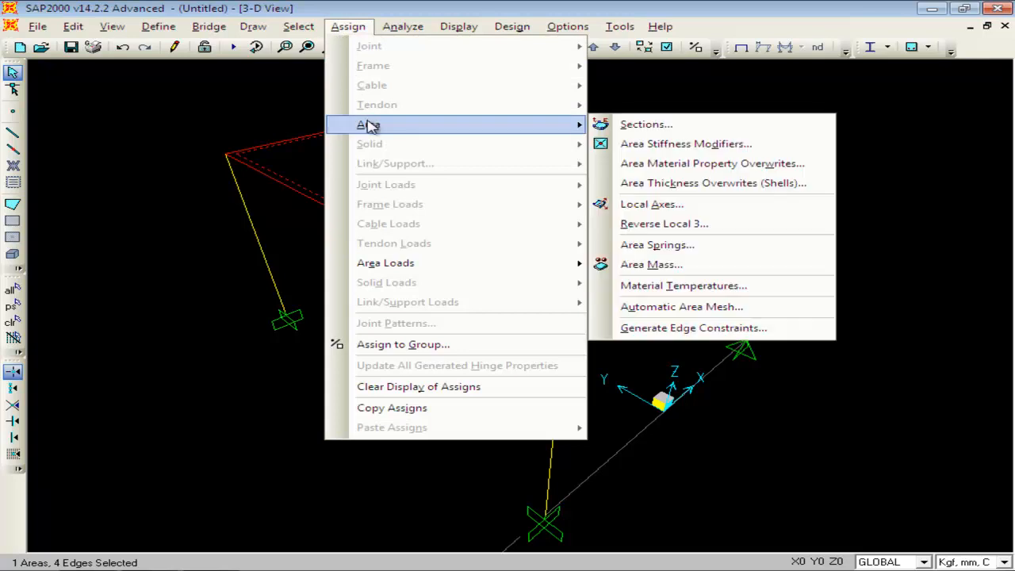
left_click(689, 129)
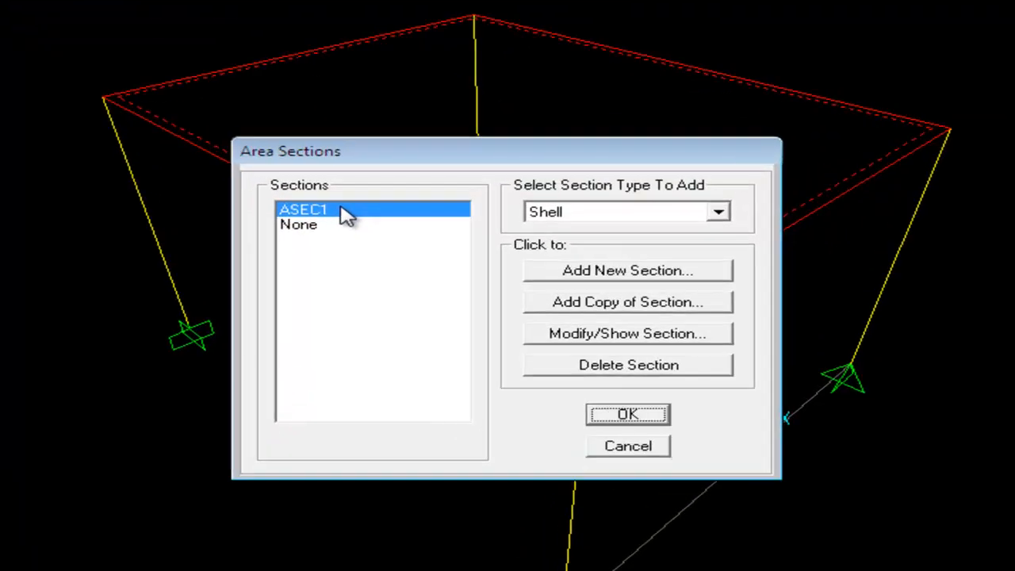
left_click(627, 419)
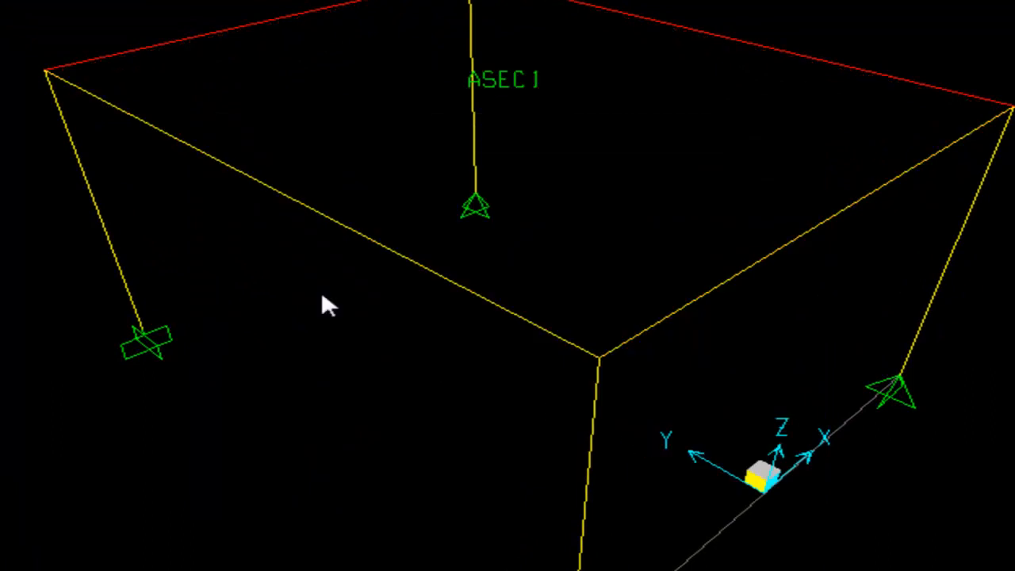
Display the model extruded with filled objects, inspect it from below, and restore the standard 3D view
left_click(112, 27)
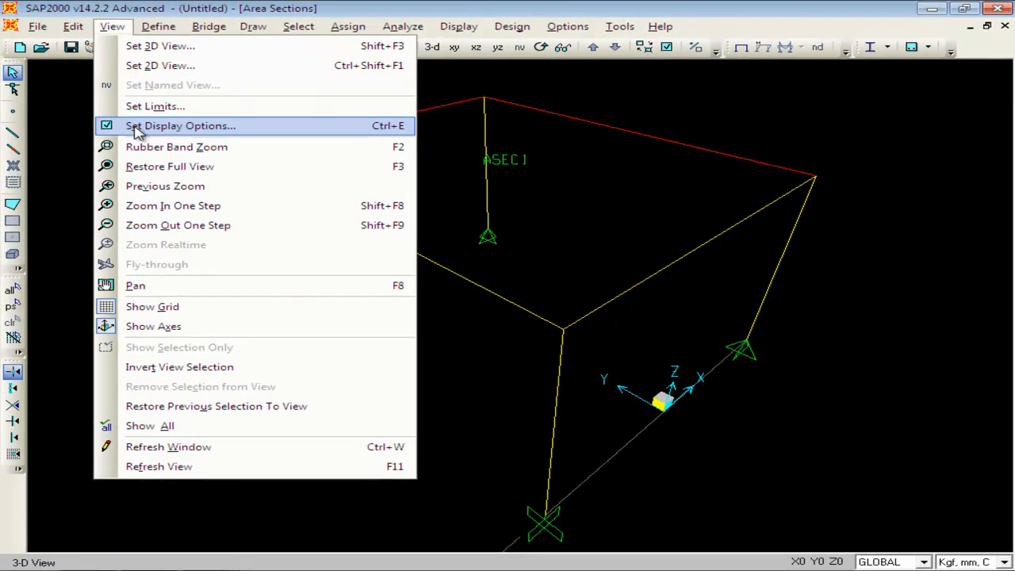
left_click(136, 129)
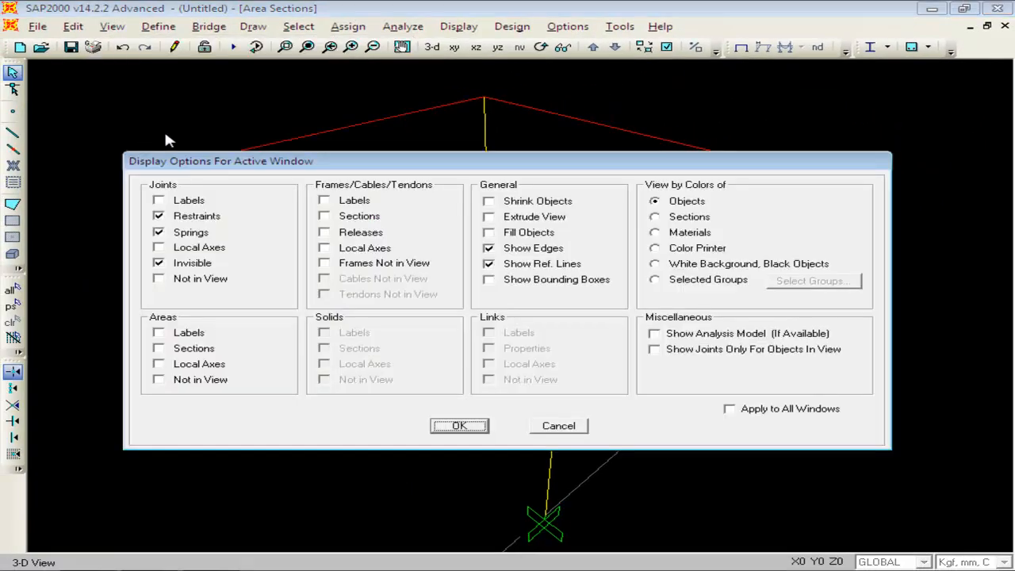
left_click(513, 217)
left_click(512, 233)
left_click(463, 426)
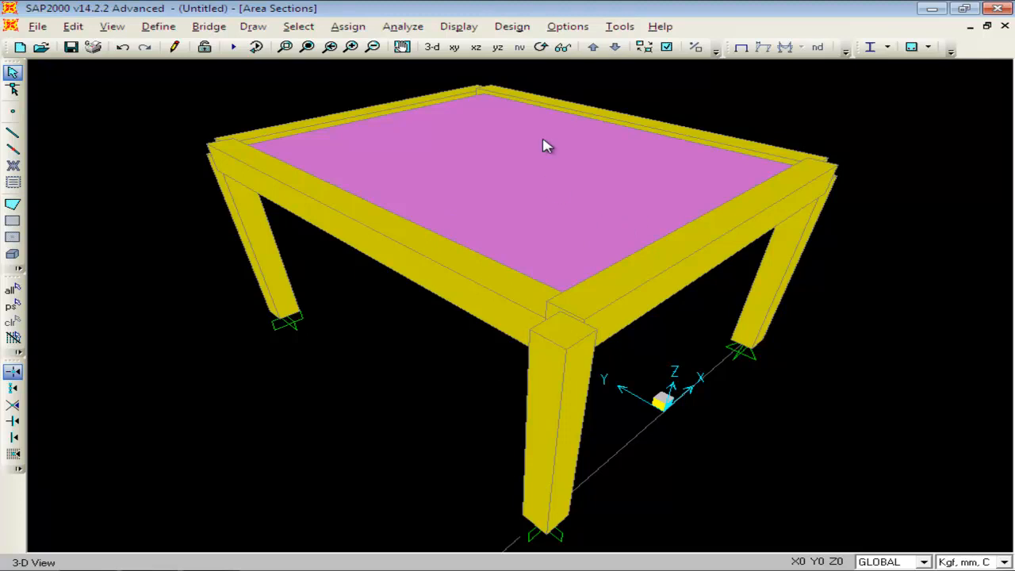
left_click(540, 48)
left_click_drag(454, 293, 524, 229)
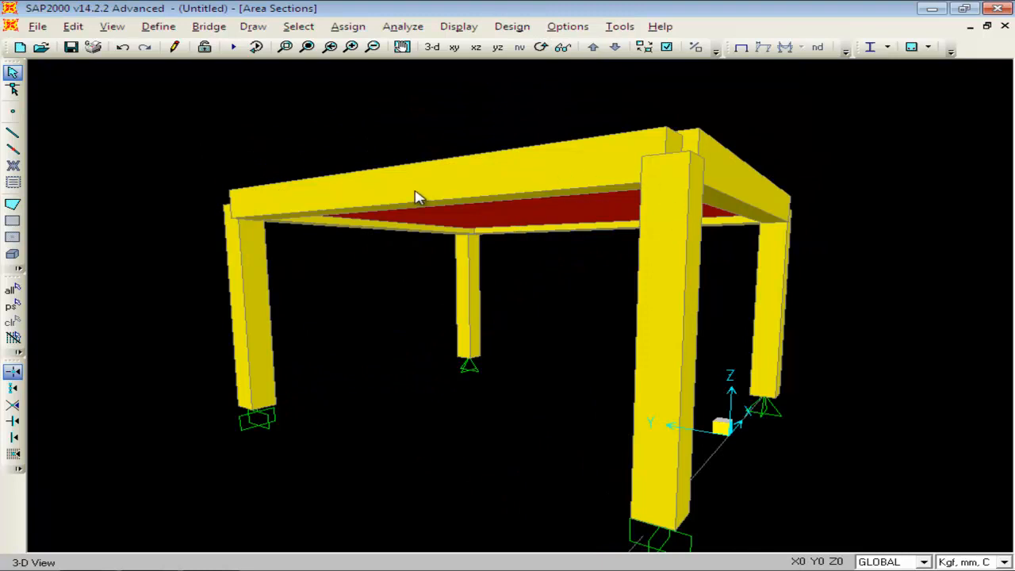
left_click(432, 47)
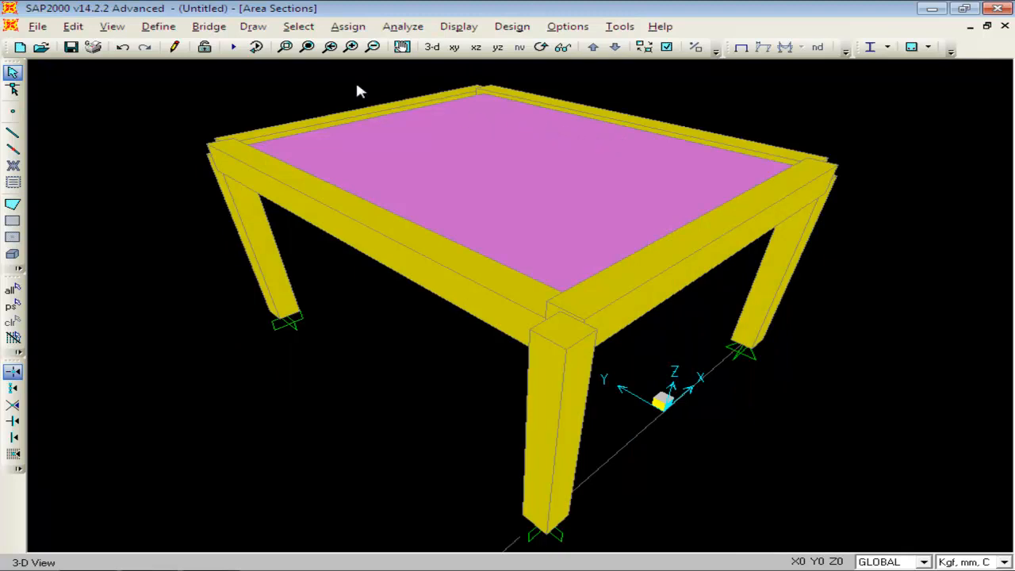
Review the defined load patterns and keep the DEAD pattern as it is
left_click(160, 27)
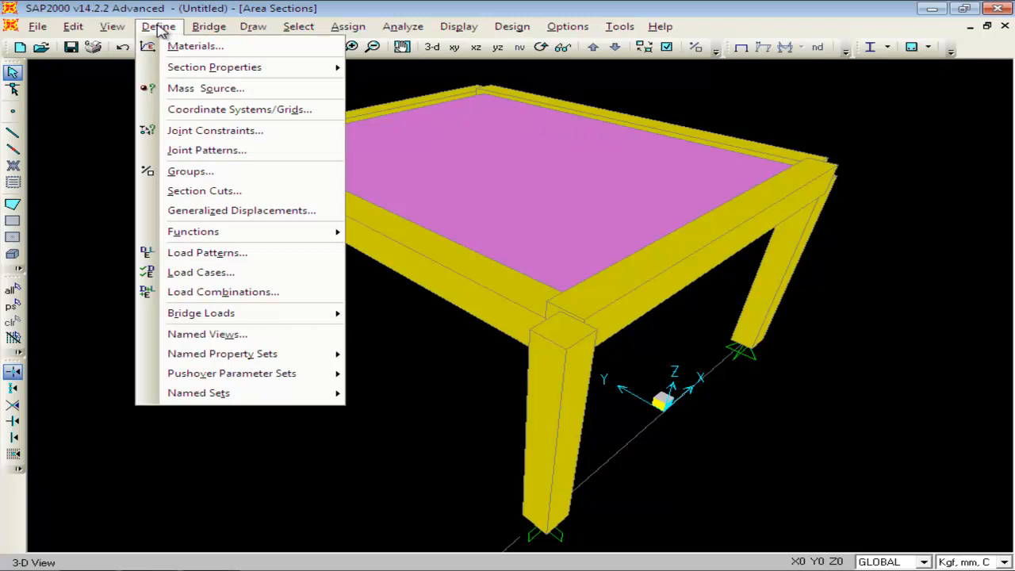
left_click(201, 254)
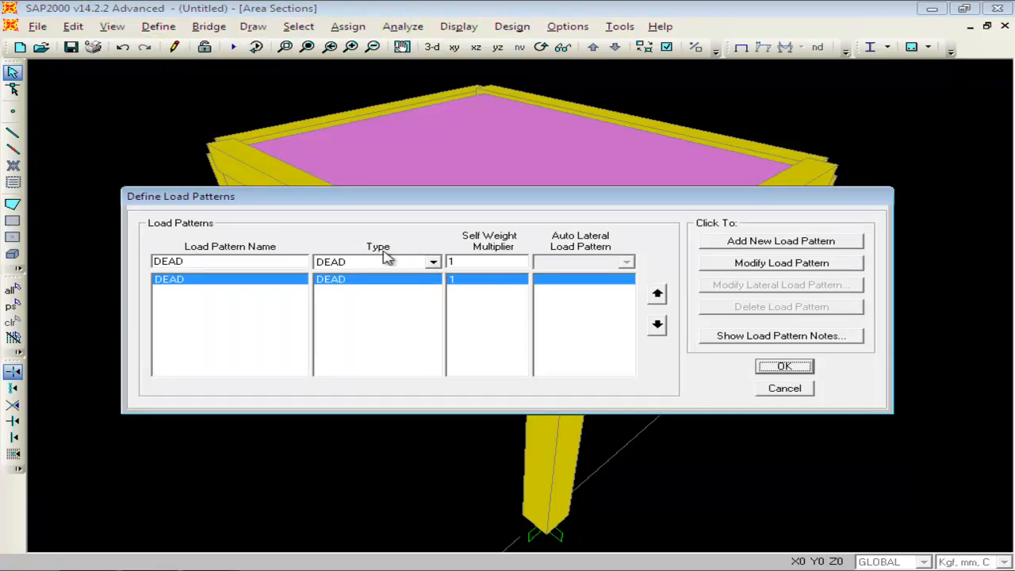
left_click(784, 368)
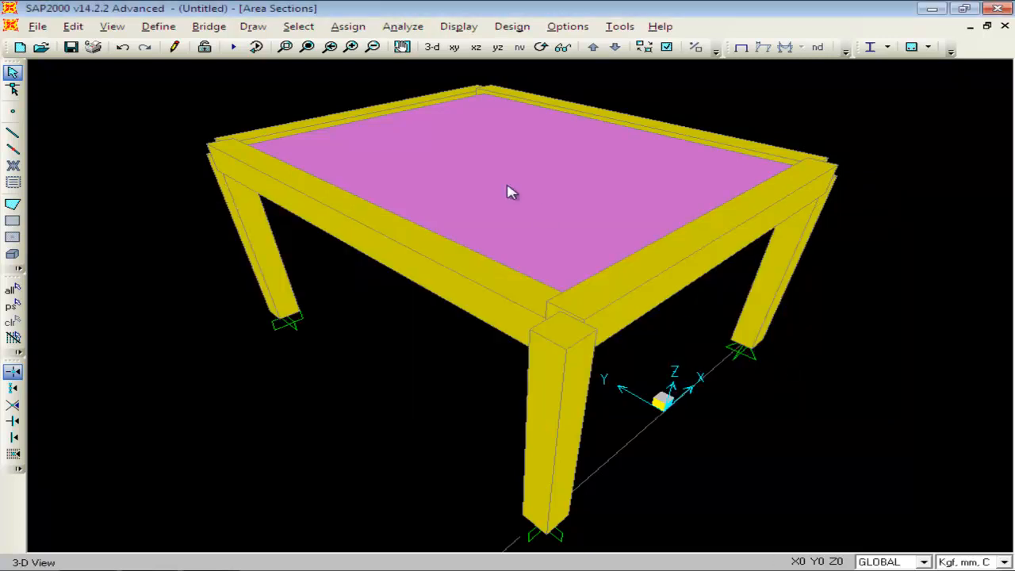
left_click(159, 26)
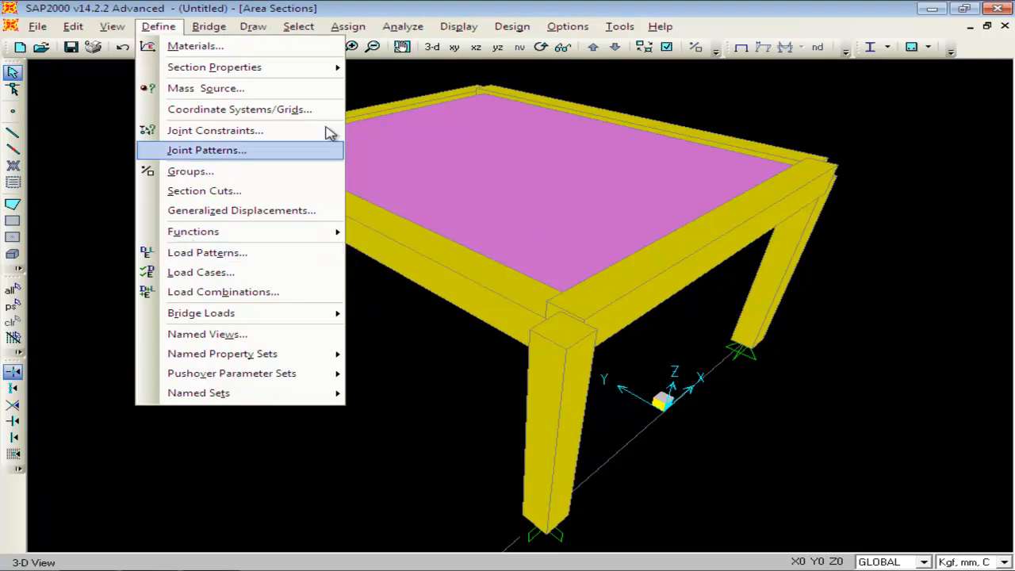
mouse_move(366, 30)
mouse_move(298, 26)
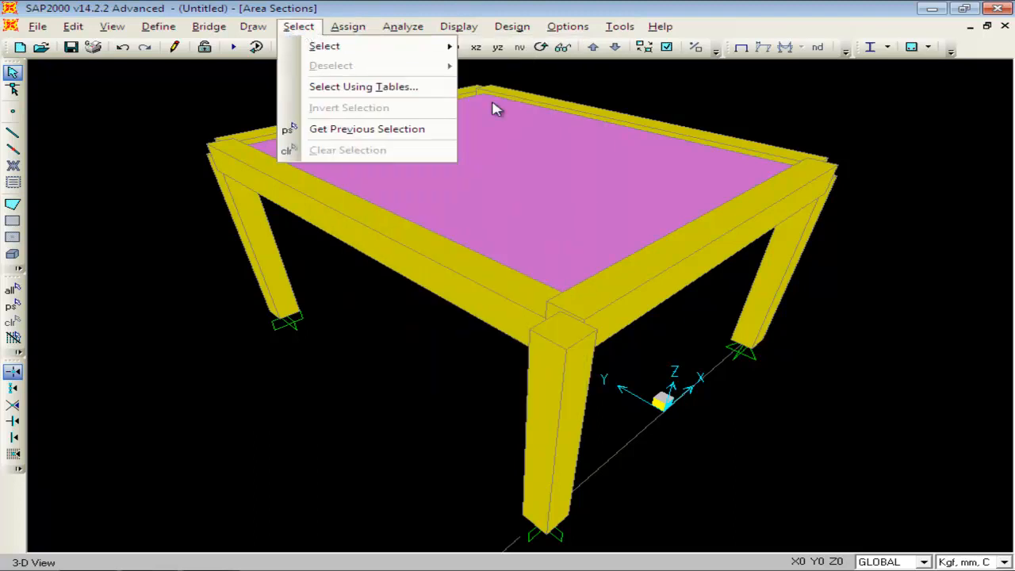
left_click(483, 193)
Assign an area gravity load to the roof slab in the DEAD pattern, with a Global Y multiplier of -1000
left_click(507, 201)
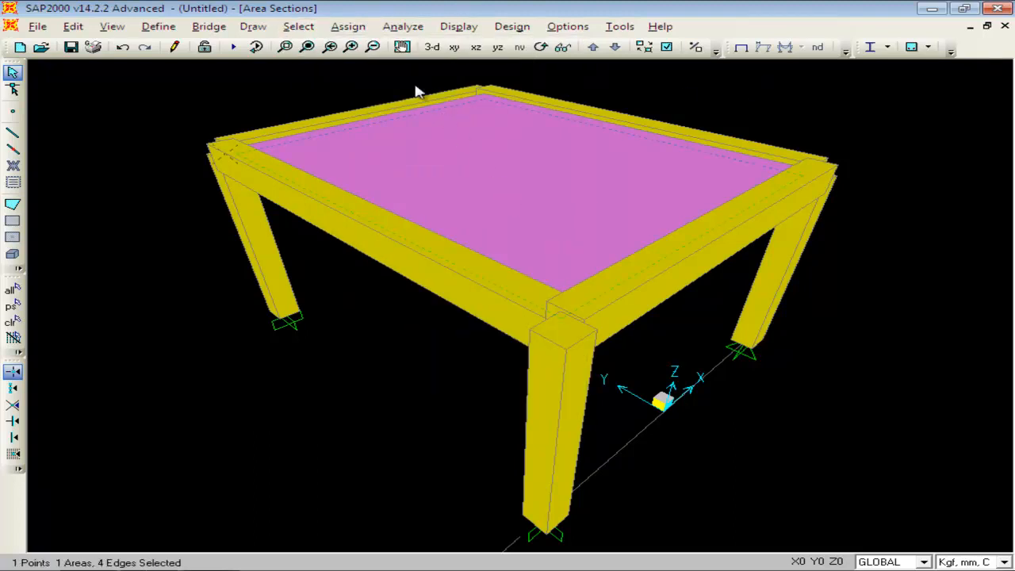
left_click(359, 29)
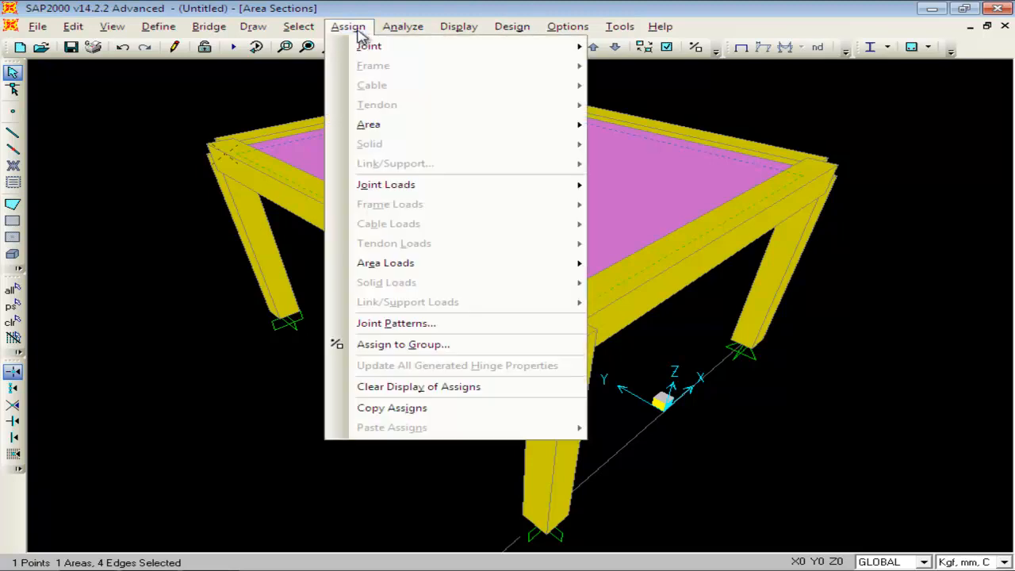
mouse_move(380, 135)
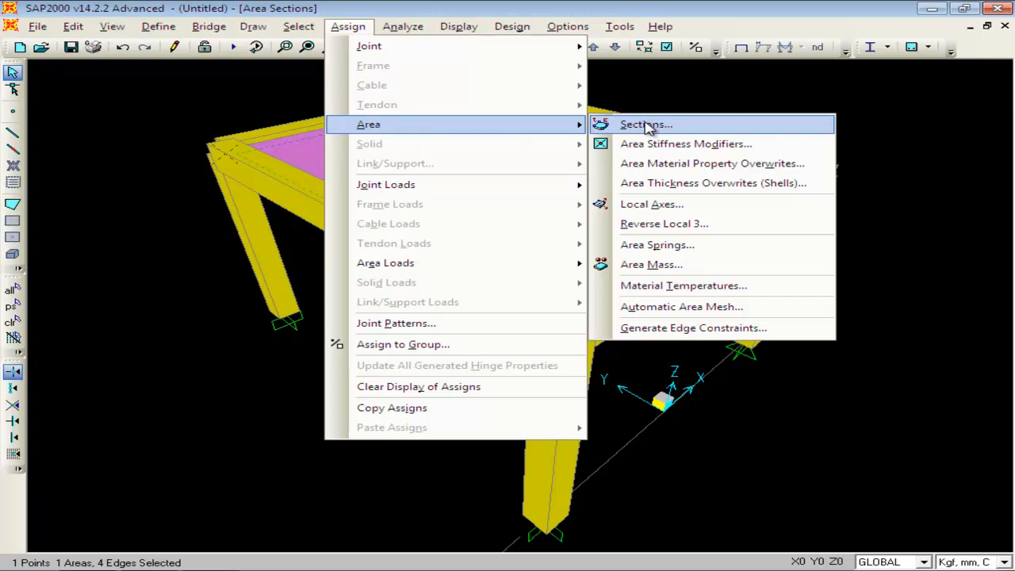
mouse_move(459, 270)
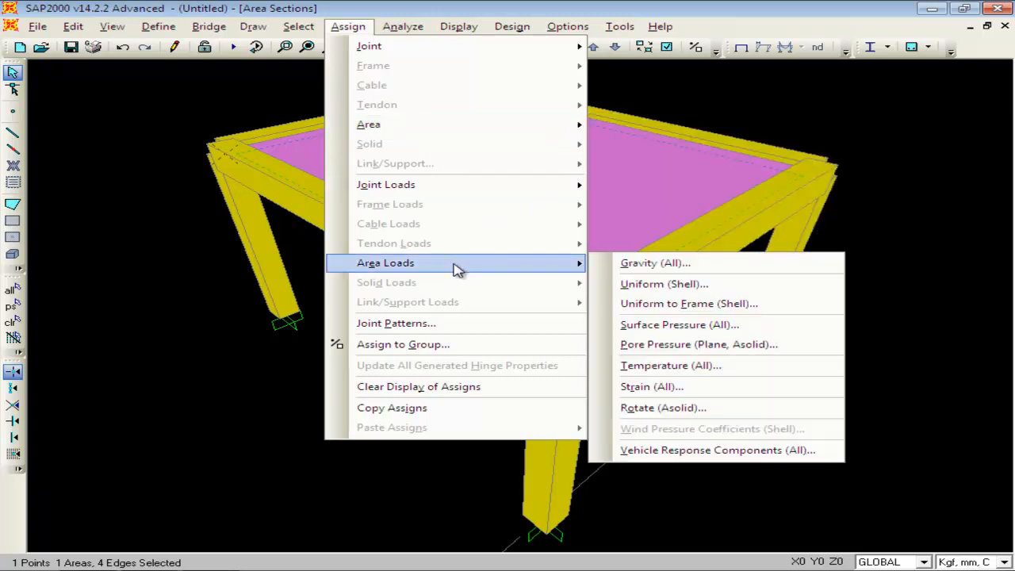
left_click(634, 266)
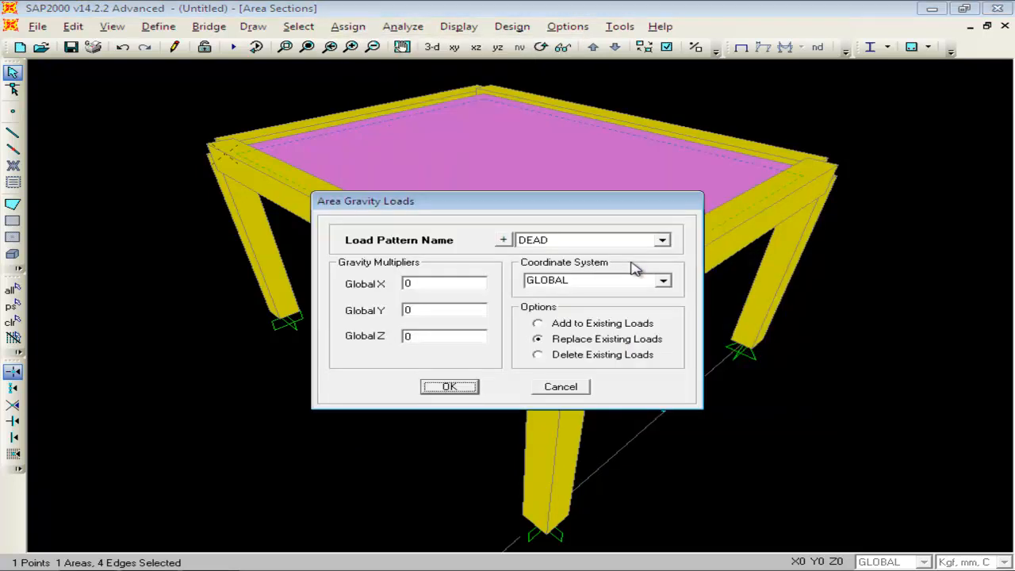
double_click(453, 310)
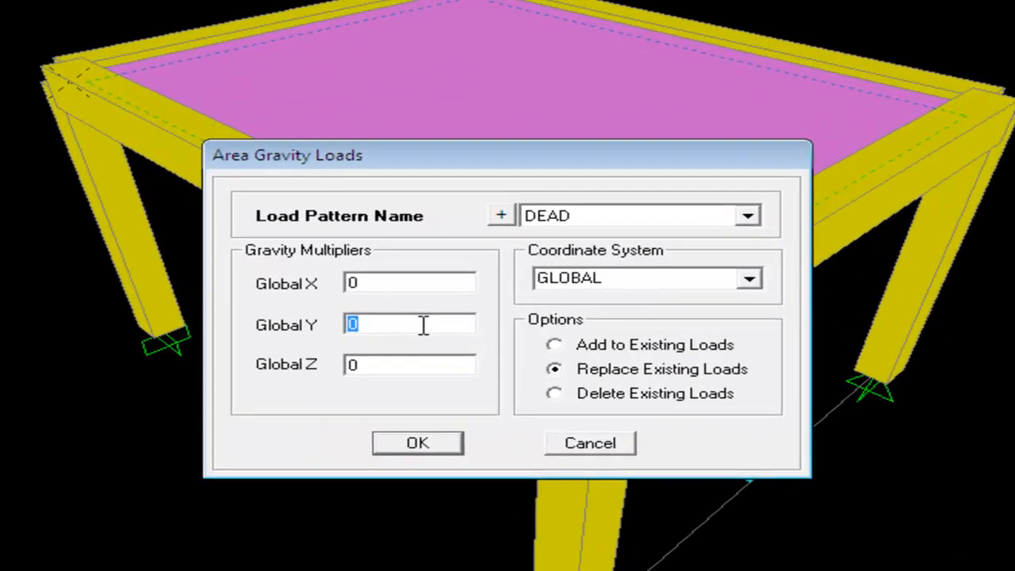
type("-1")
type("000")
left_click(435, 442)
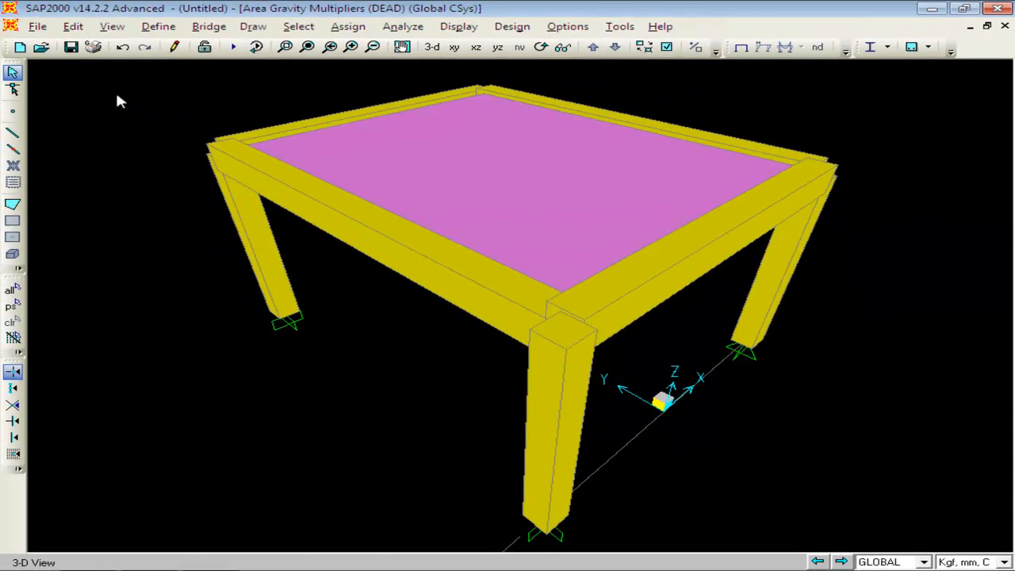
Turn off the extruded view and object filling for the 3D model
left_click(112, 26)
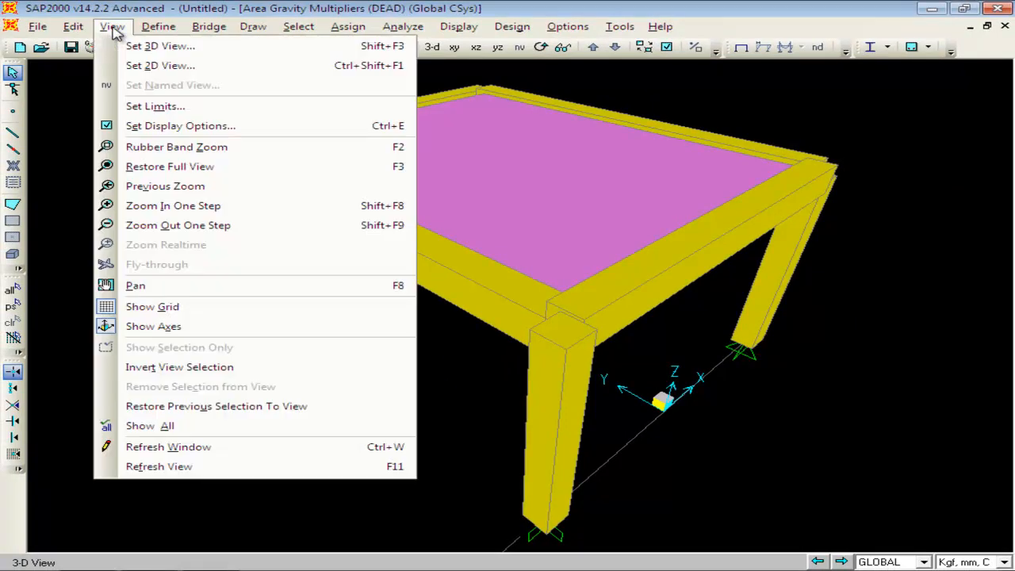
left_click(146, 124)
left_click(538, 217)
left_click(540, 233)
left_click(460, 426)
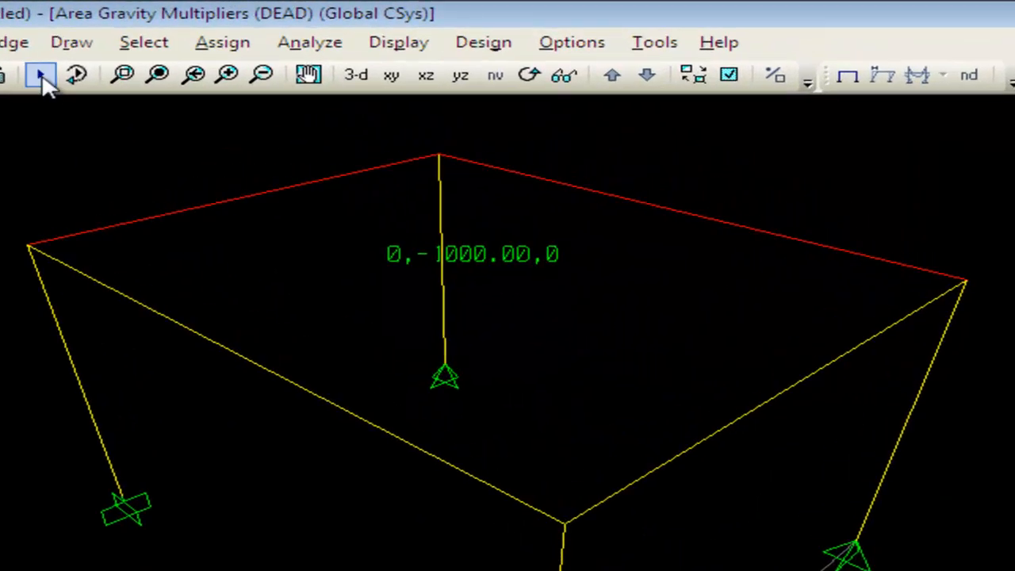
Exclude the MODAL case from the run, analyze the DEAD case, and save the model as "portal tes"
left_click(42, 77)
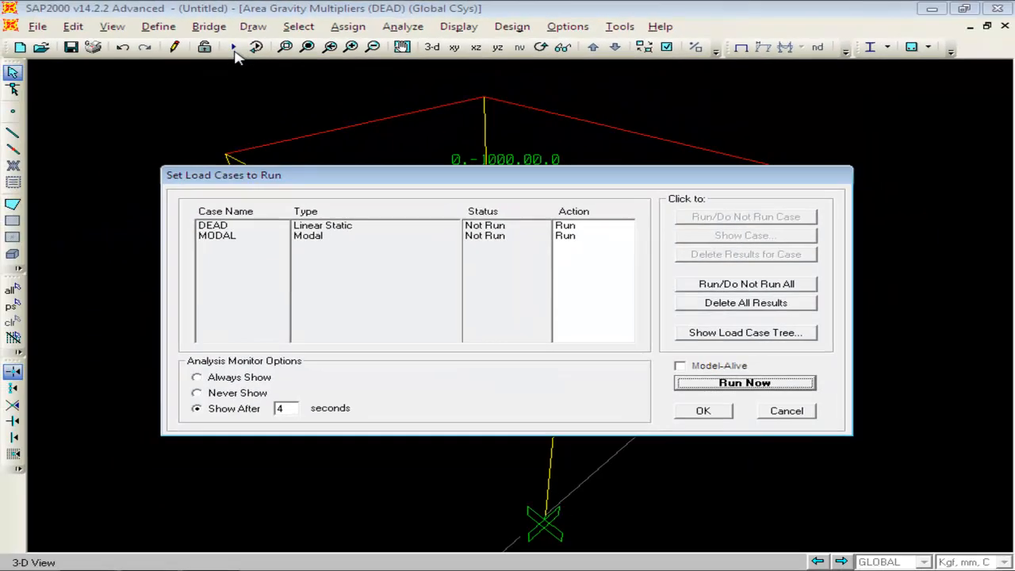
left_click(238, 236)
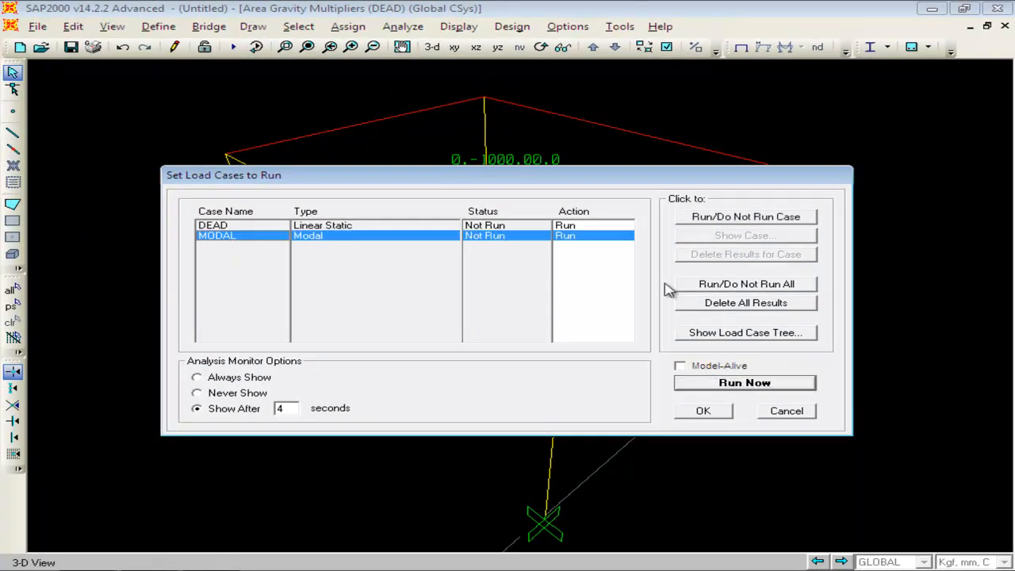
left_click(741, 219)
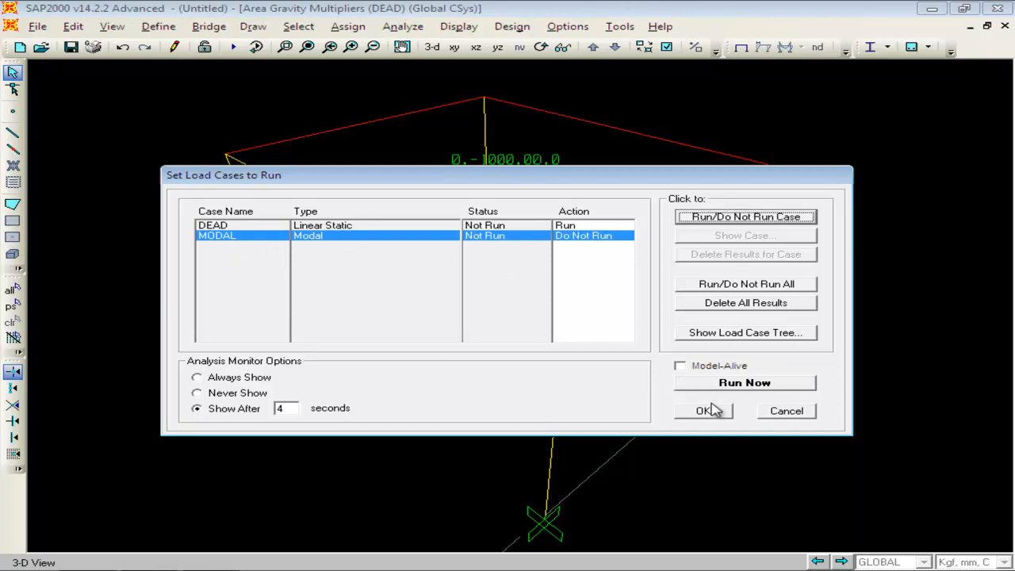
left_click(738, 382)
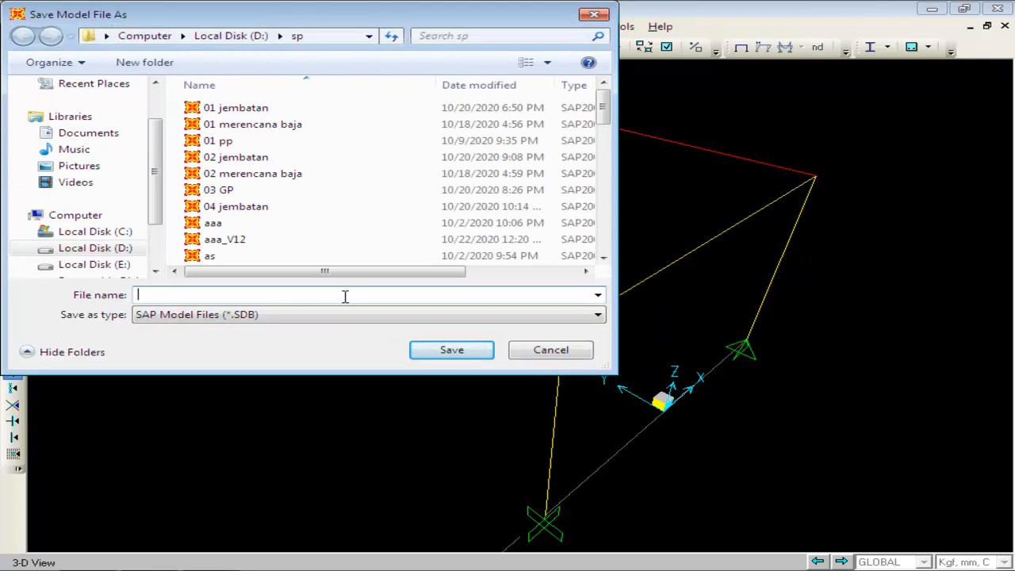
type("portal t")
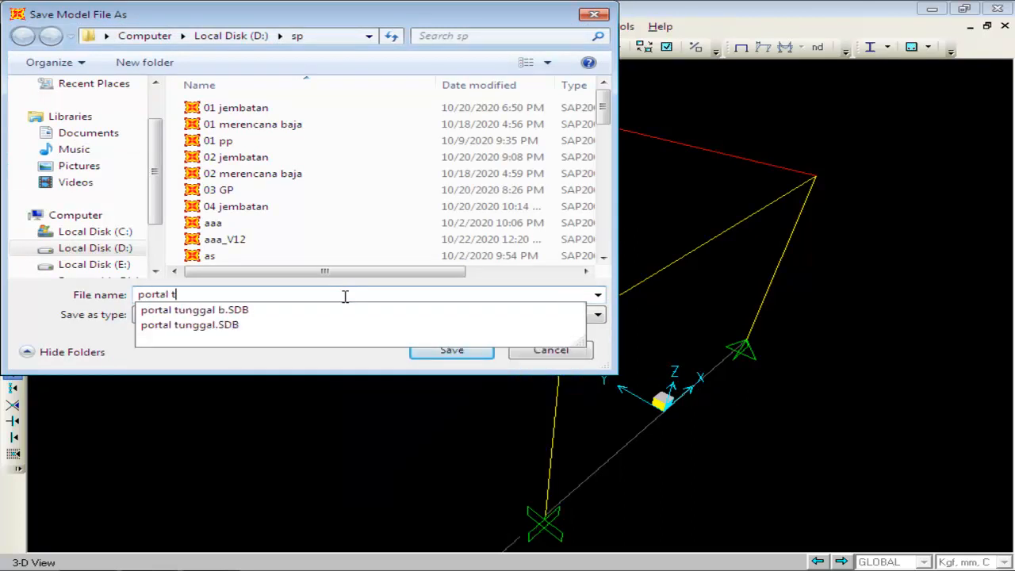
type("es")
left_click(452, 349)
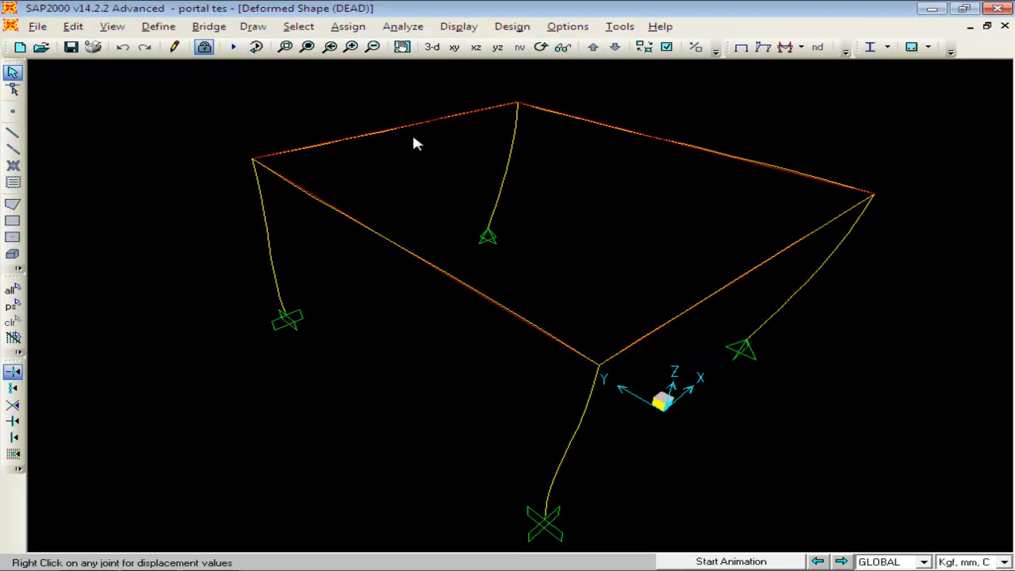
Display the filled Moment 3-3 diagram of the frames for the DEAD case with automatic scaling
left_click(458, 26)
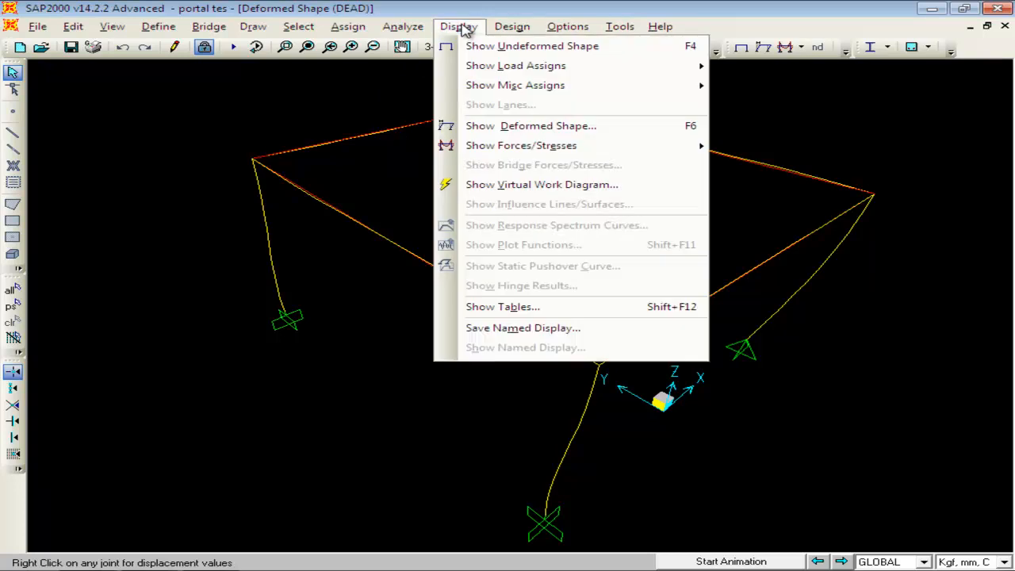
mouse_move(521, 145)
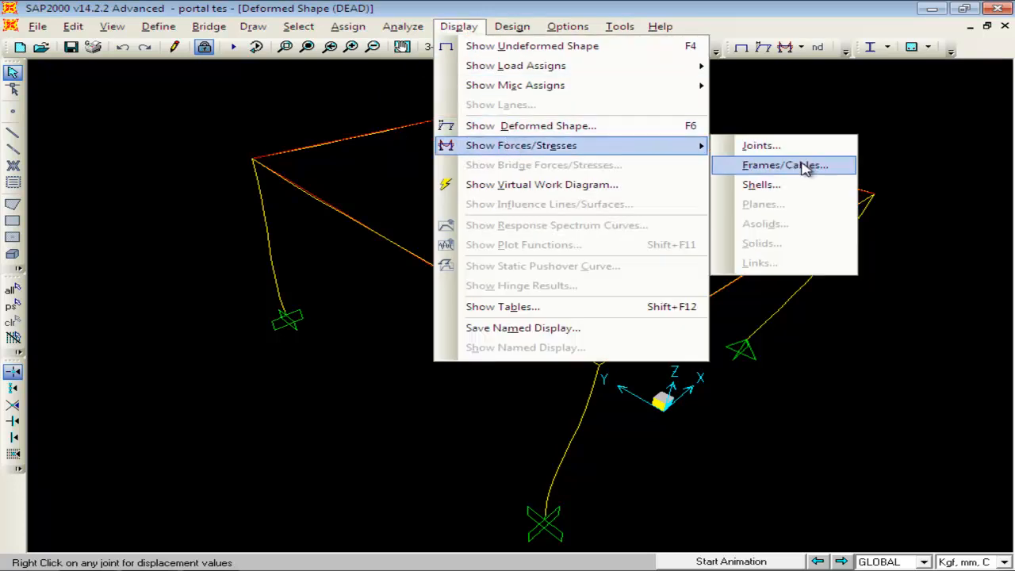
left_click(804, 165)
left_click(563, 334)
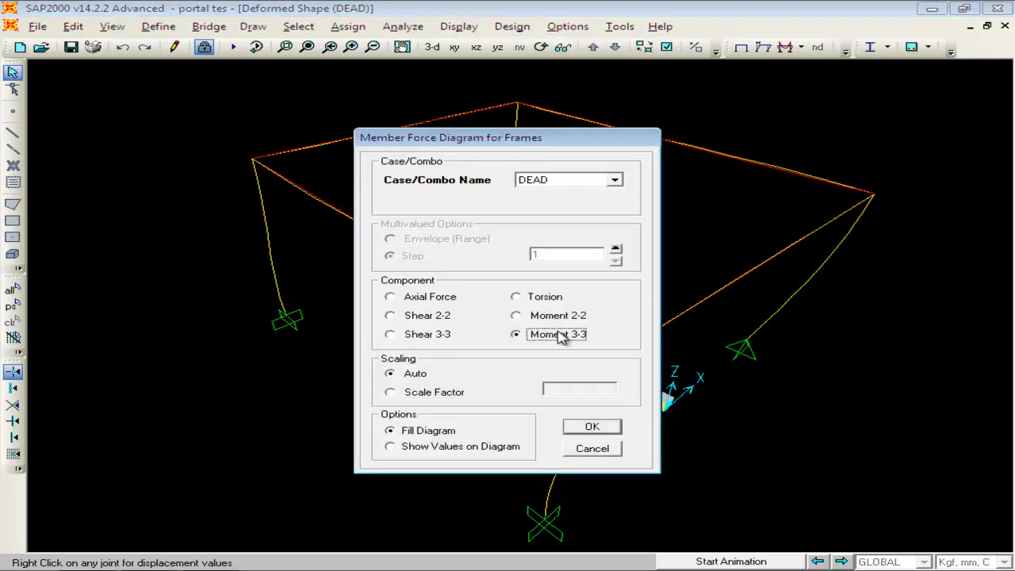
left_click(587, 432)
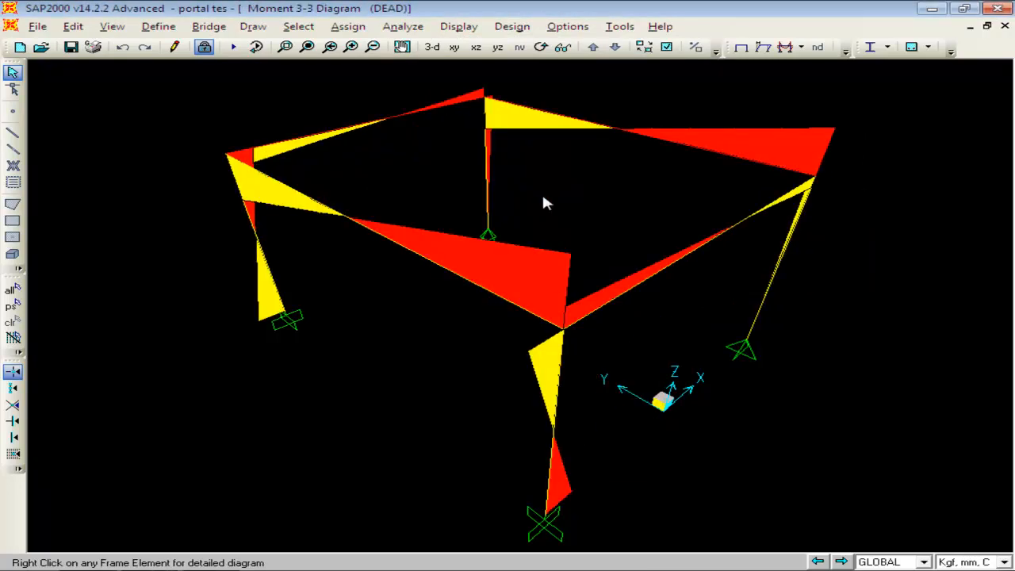
left_click(459, 27)
mouse_move(482, 158)
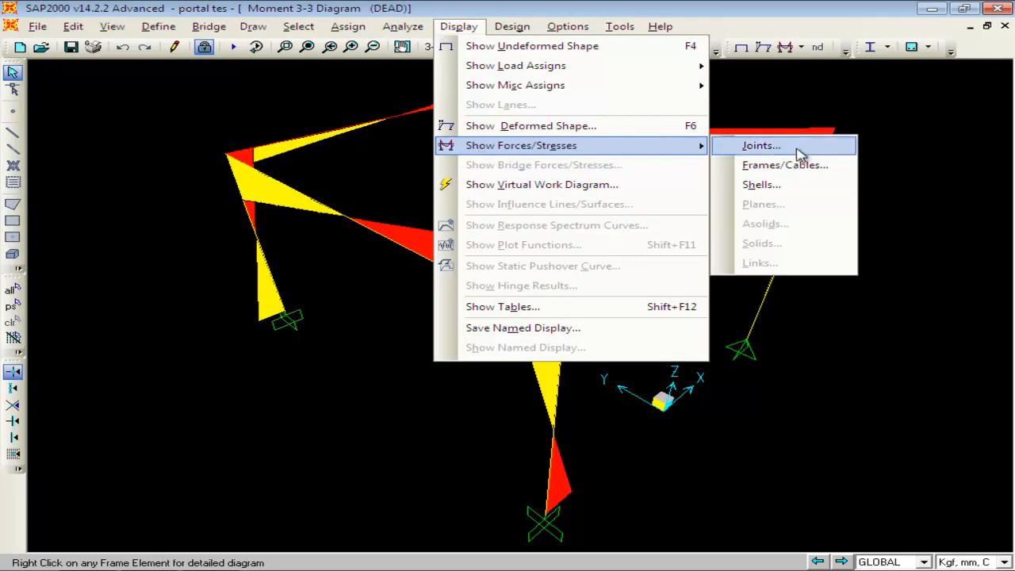
left_click(783, 185)
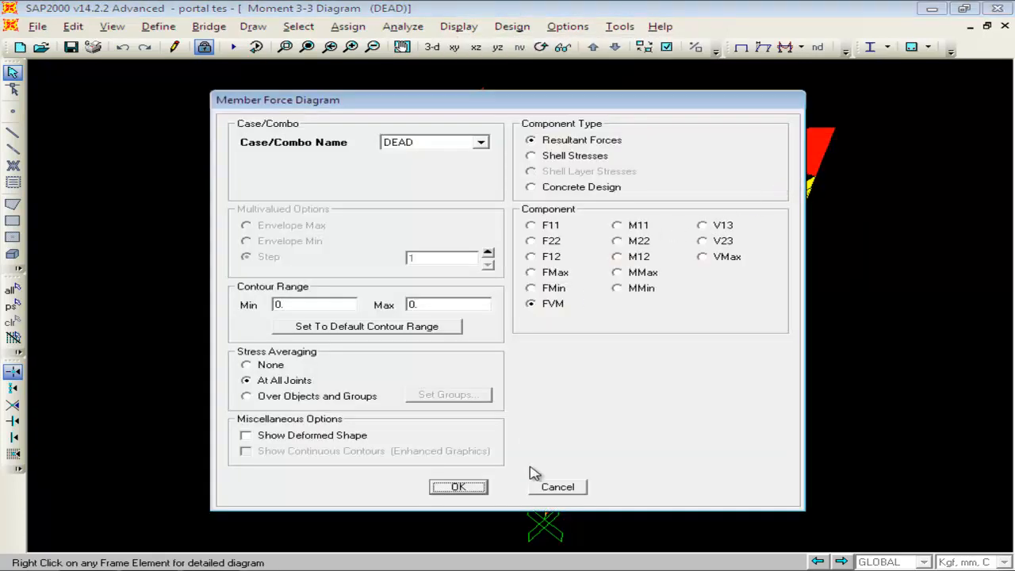
left_click(544, 493)
Display the frames' Moment 2-2 diagram for the DEAD case as a filled diagram
left_click(460, 28)
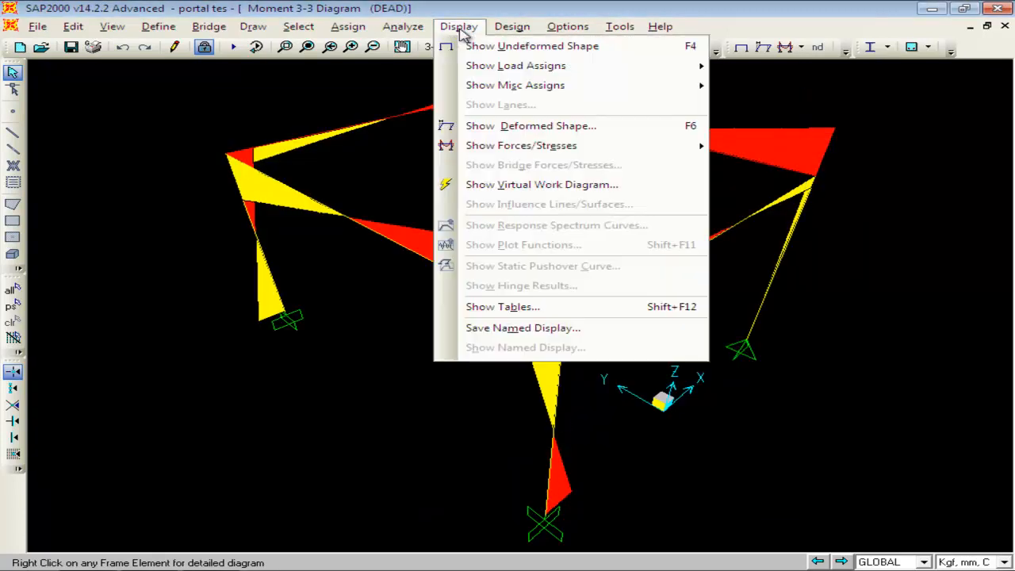
mouse_move(476, 147)
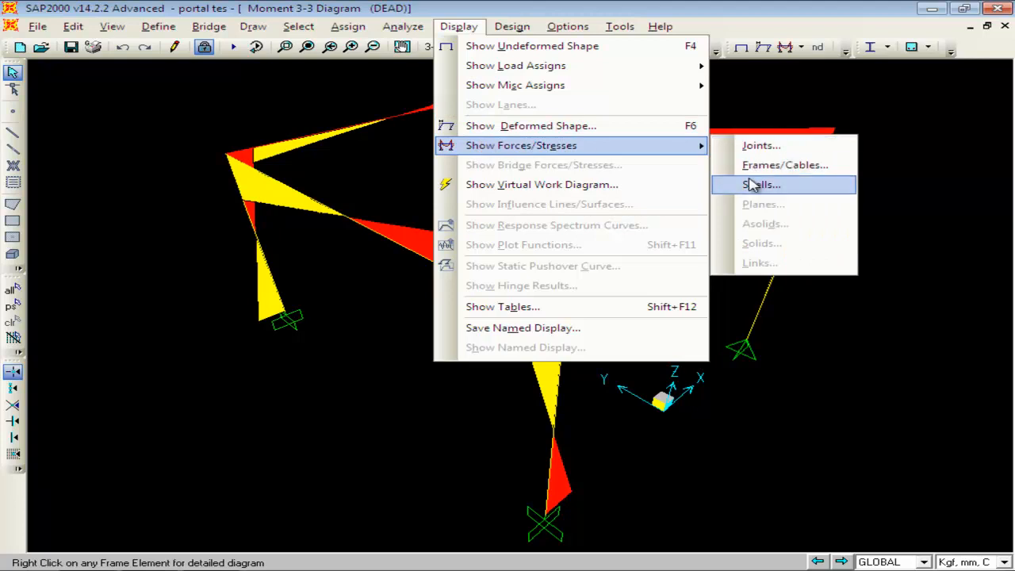
left_click(780, 166)
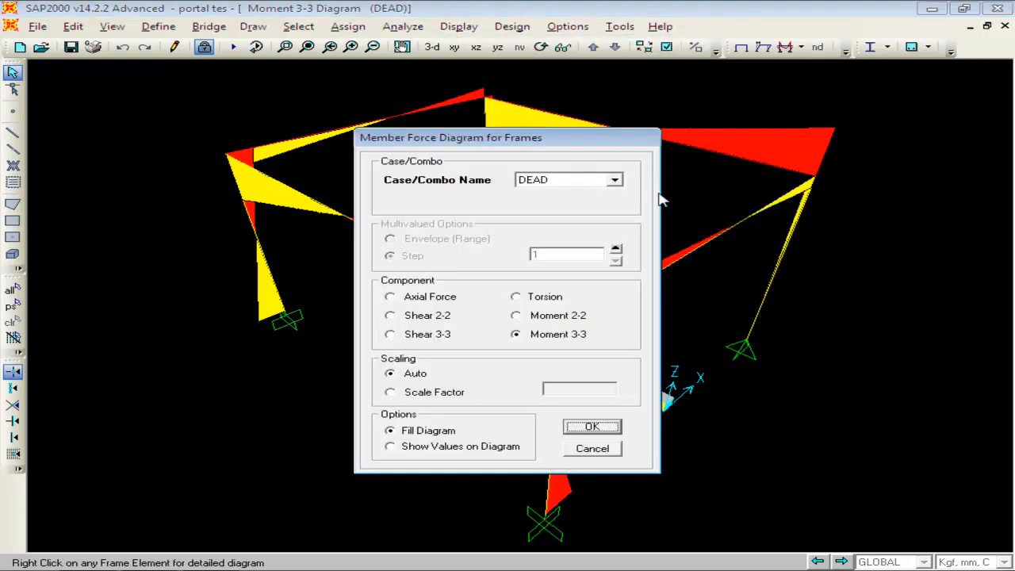
left_click(544, 315)
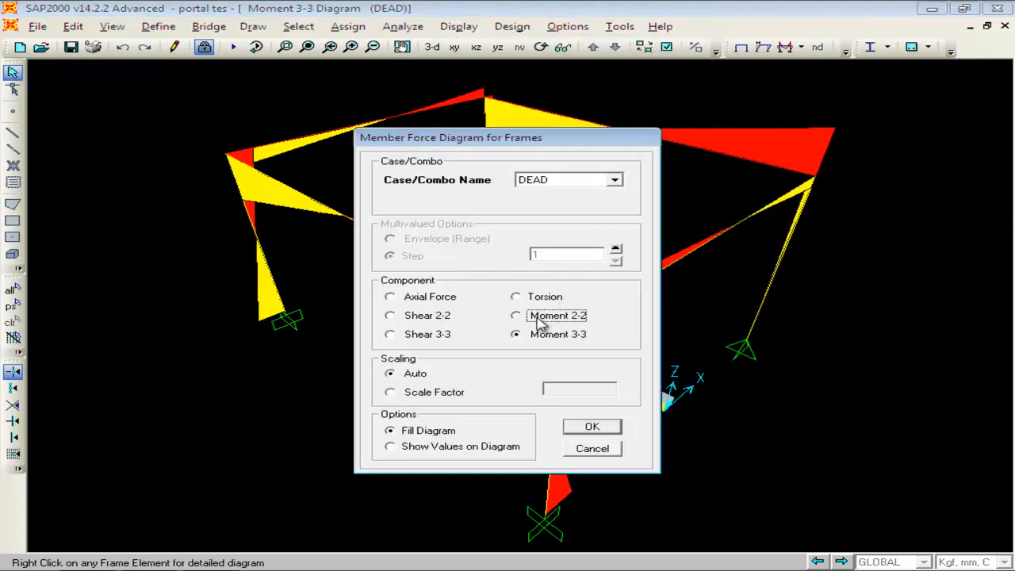
left_click(587, 428)
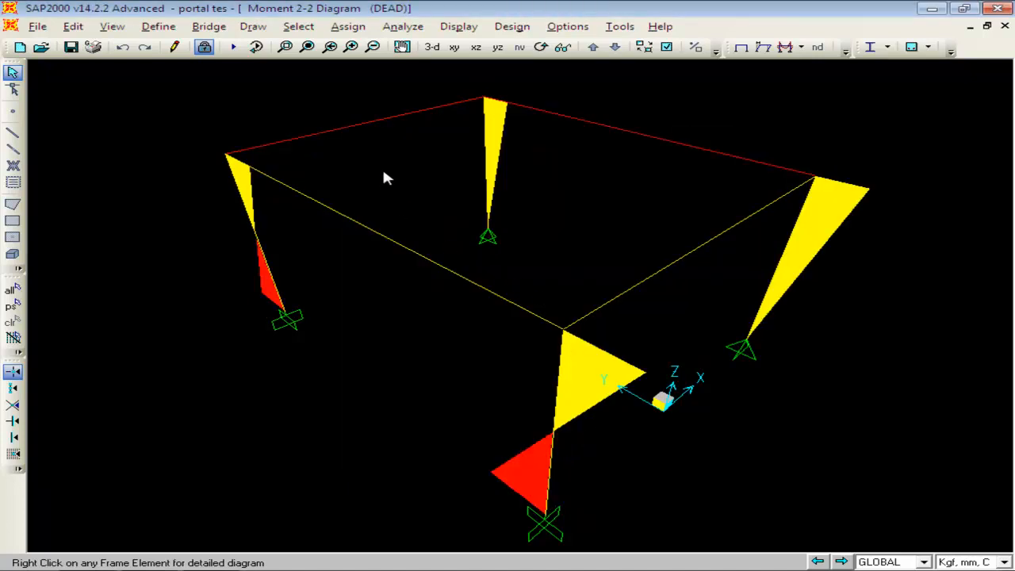
Display the roof slab's shell resultant force contours for the DEAD case, using the FMax component
left_click(450, 28)
mouse_move(524, 147)
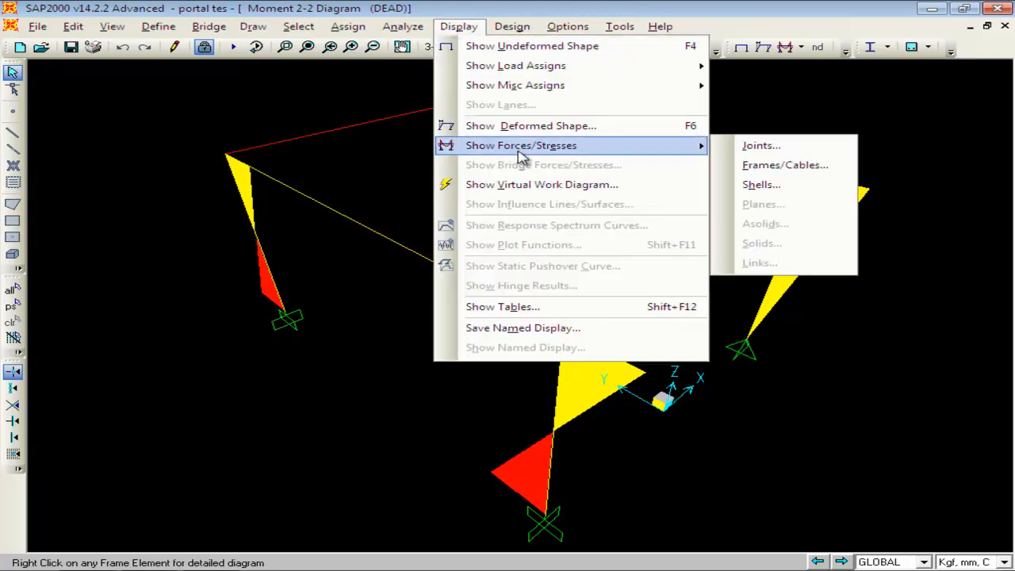
left_click(798, 189)
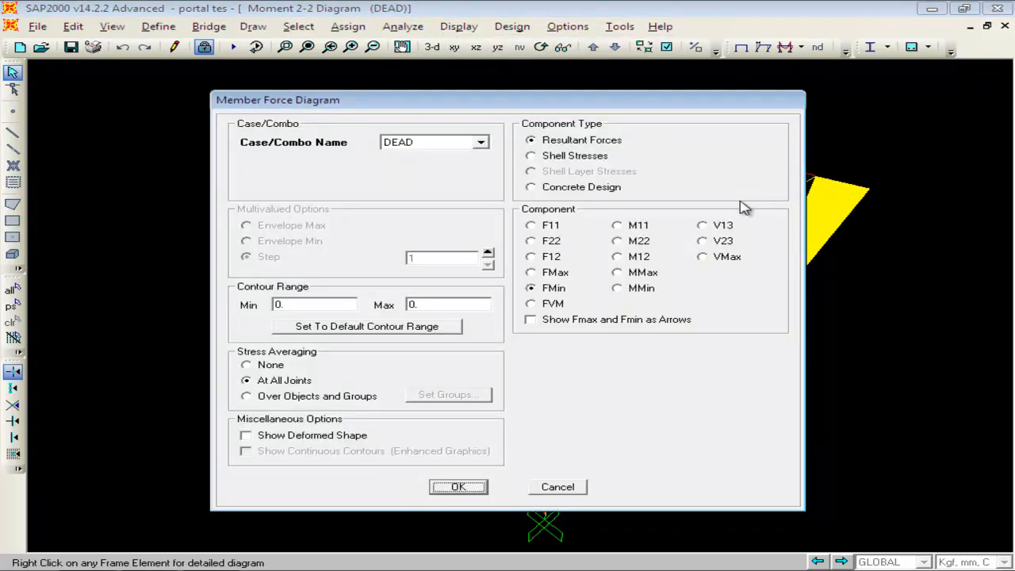
left_click(558, 273)
left_click(460, 487)
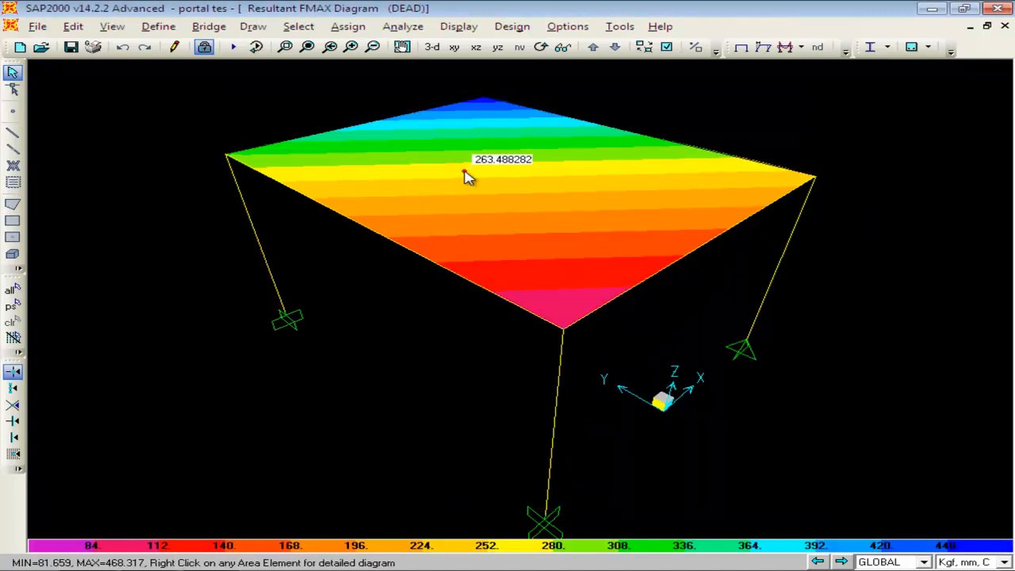